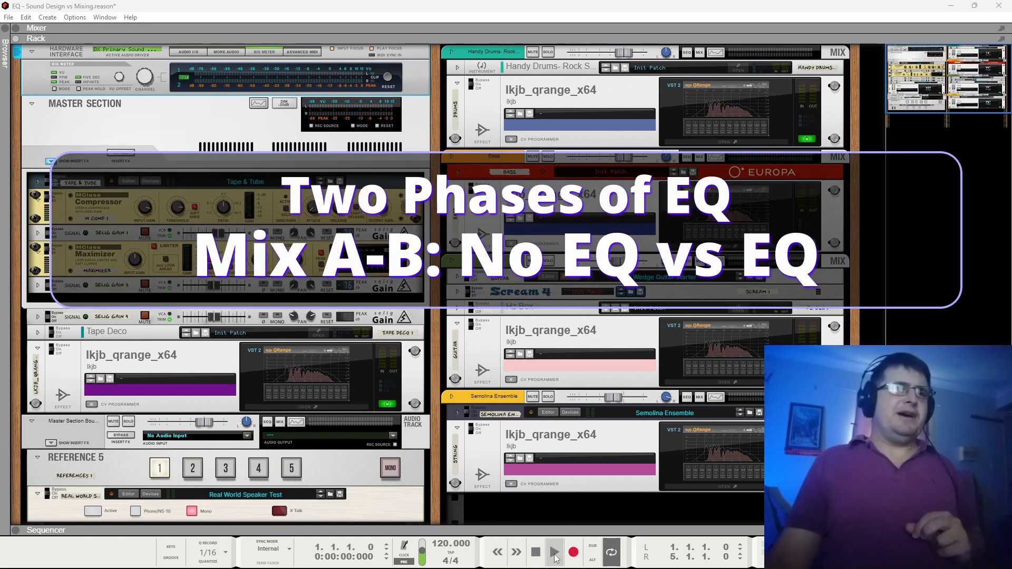
Play the mix and compare Reference 5 input 1 (no EQ) with input 2 (EQ), stopping playback at the end.
left_click(554, 554)
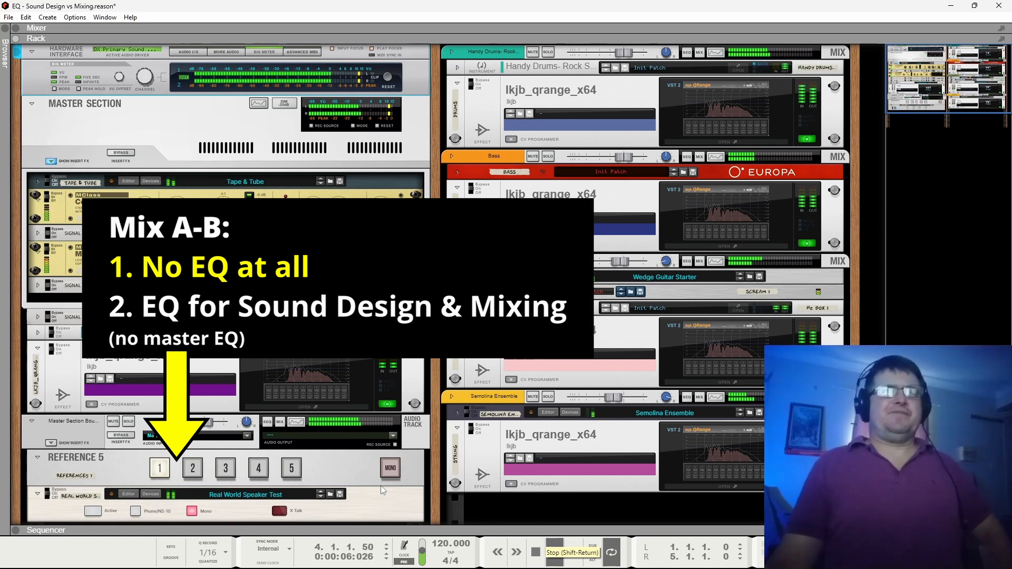
left_click(193, 468)
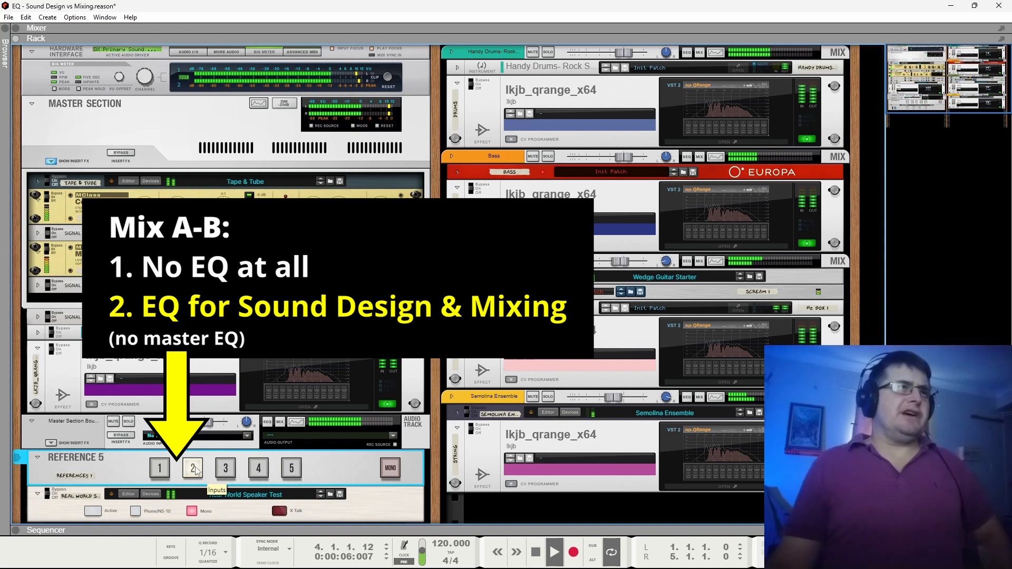
key("space")
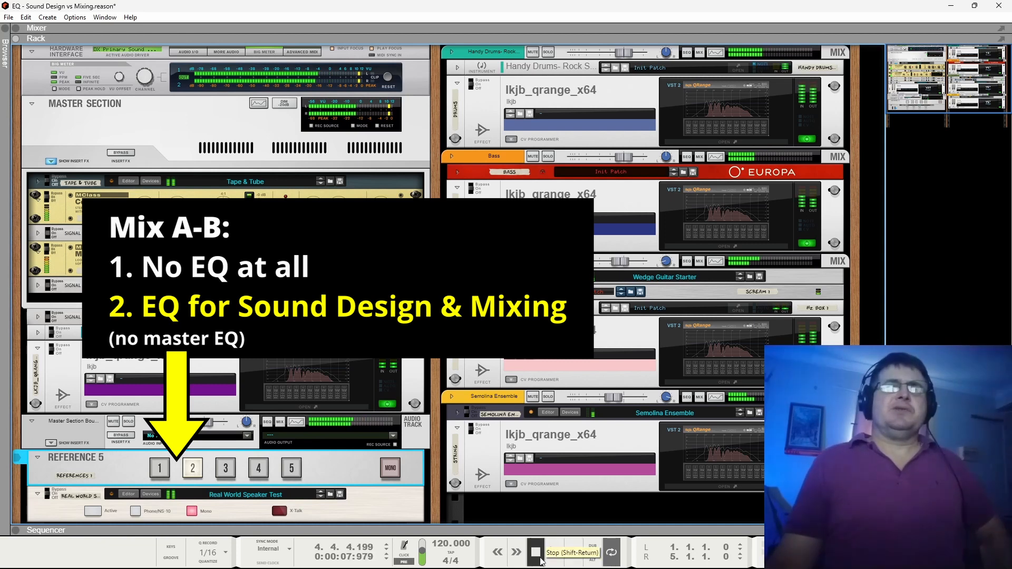
Open the drums' QRange EQ and keep its window open, and examine the drum channel's curve in the Spectrum EQ window alongside it.
left_click(723, 142)
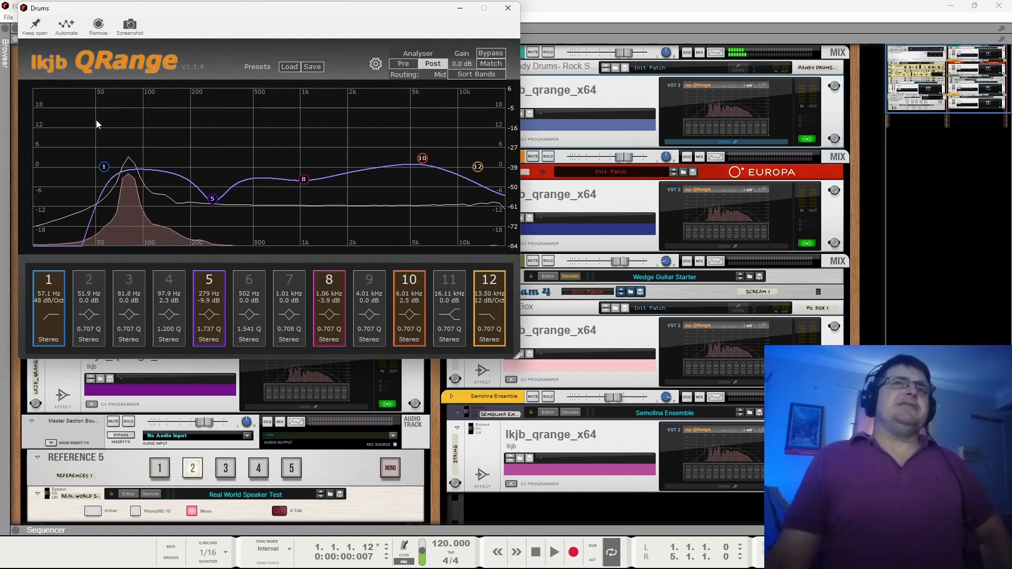
left_click(35, 25)
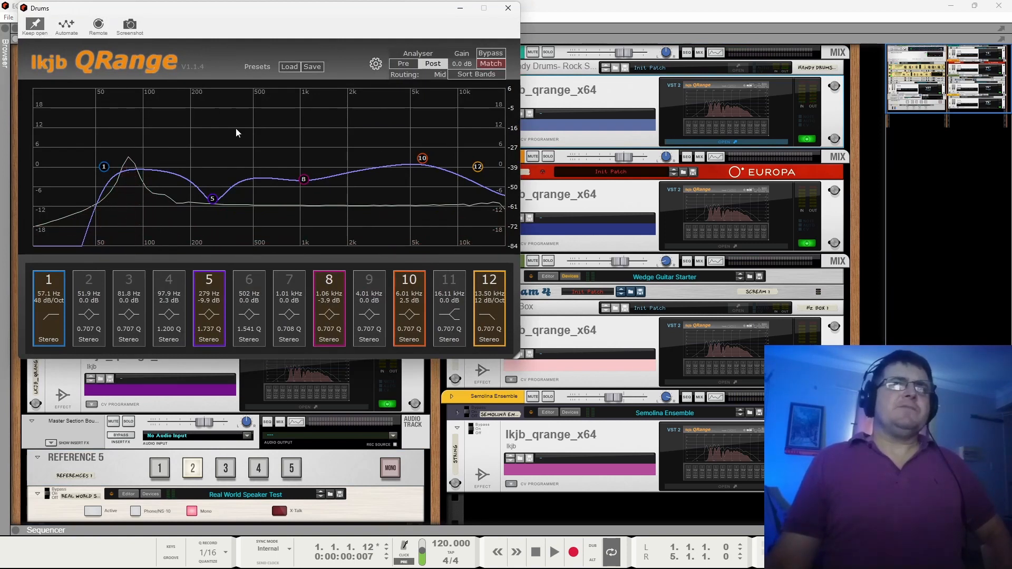
key("F2")
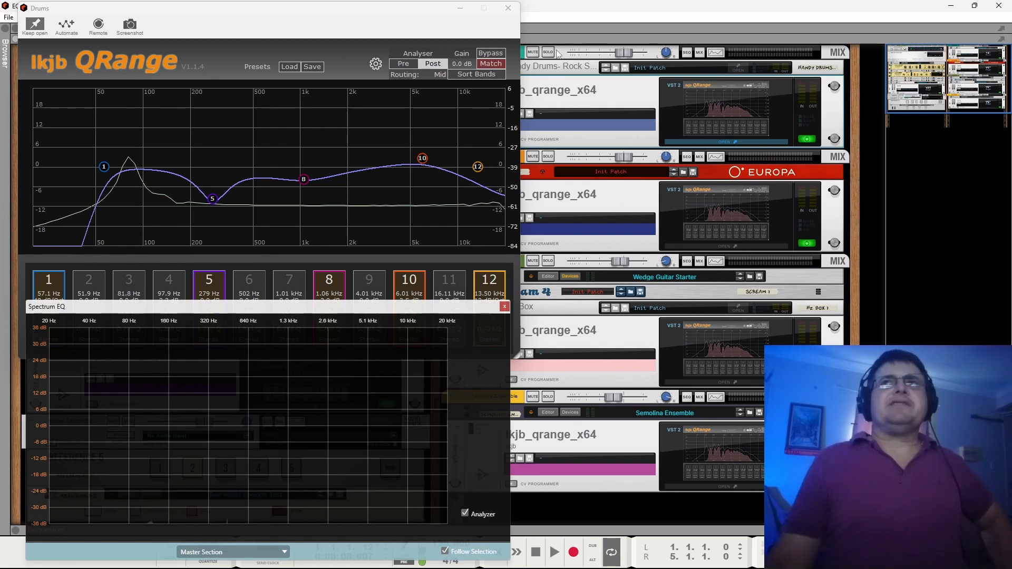
left_click(562, 86)
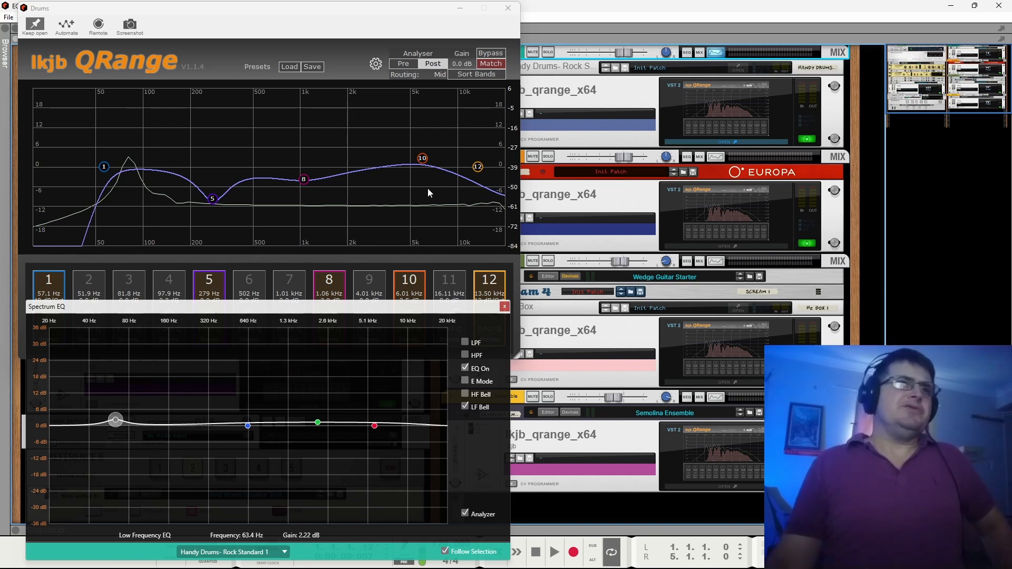
left_click(248, 425)
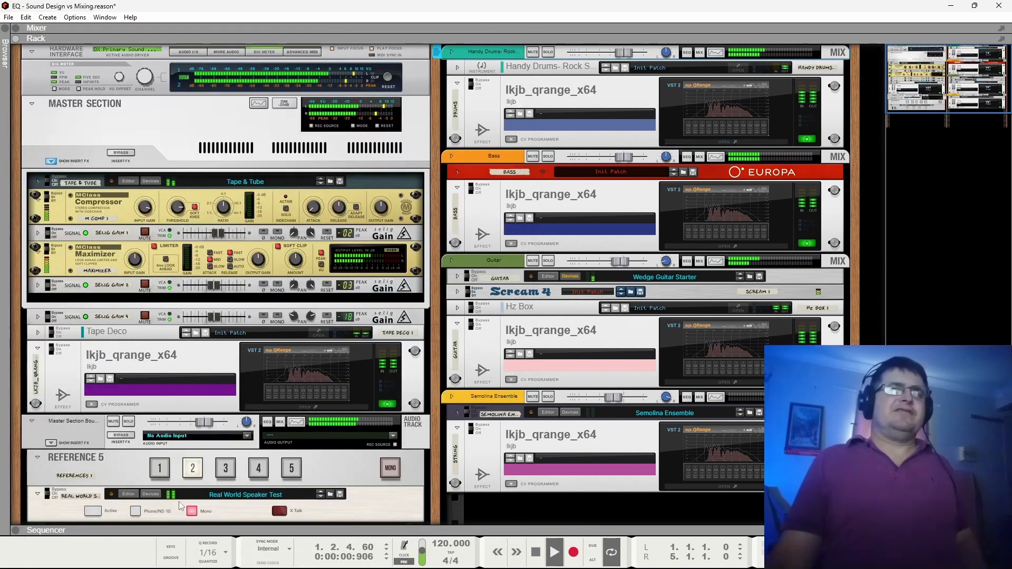
Compare the mix by alternating Reference 5 inputs 1 and 2 over two playback passes, finishing on input 2.
left_click(164, 472)
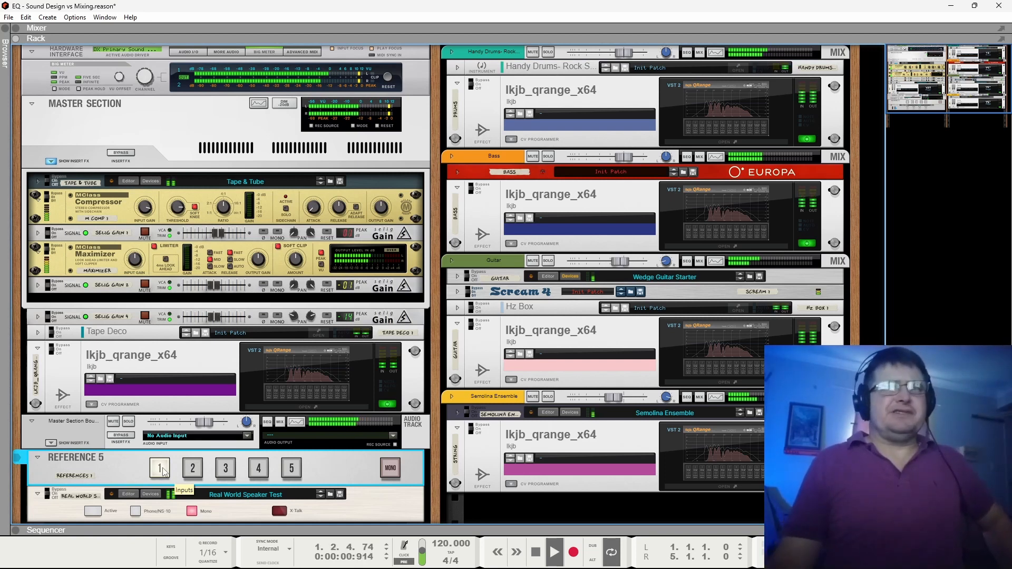
left_click(190, 471)
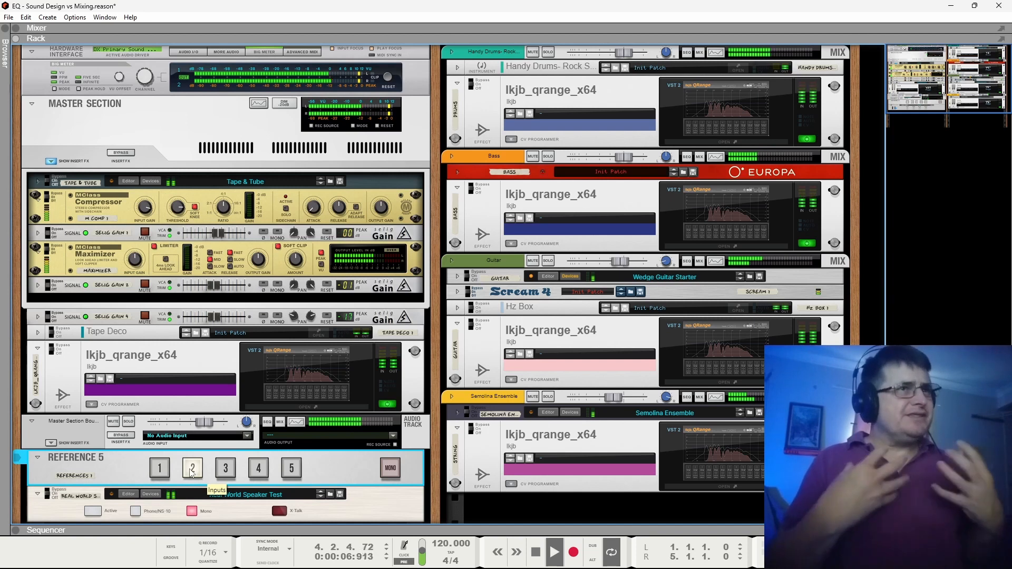
key("space")
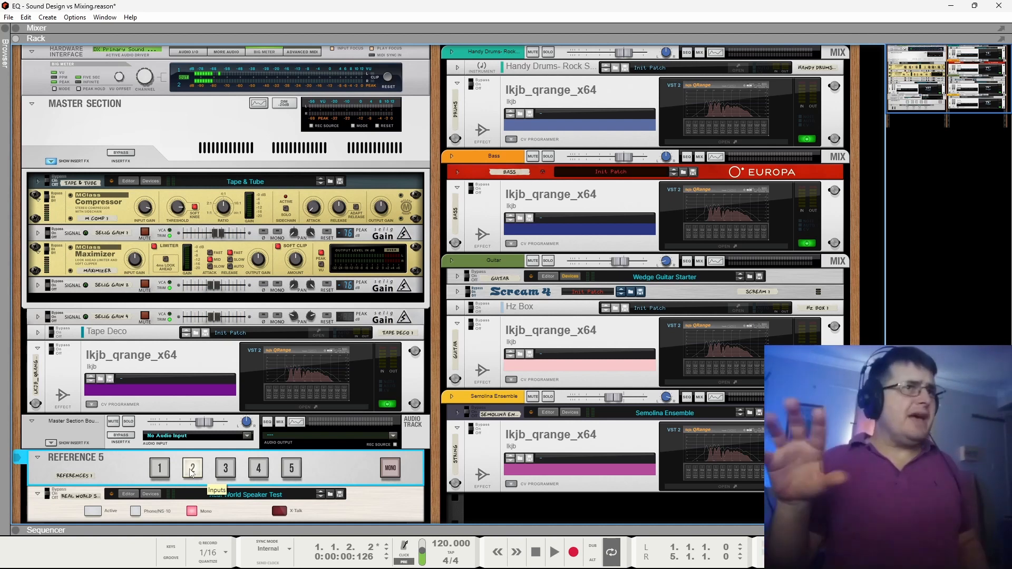
left_click(553, 551)
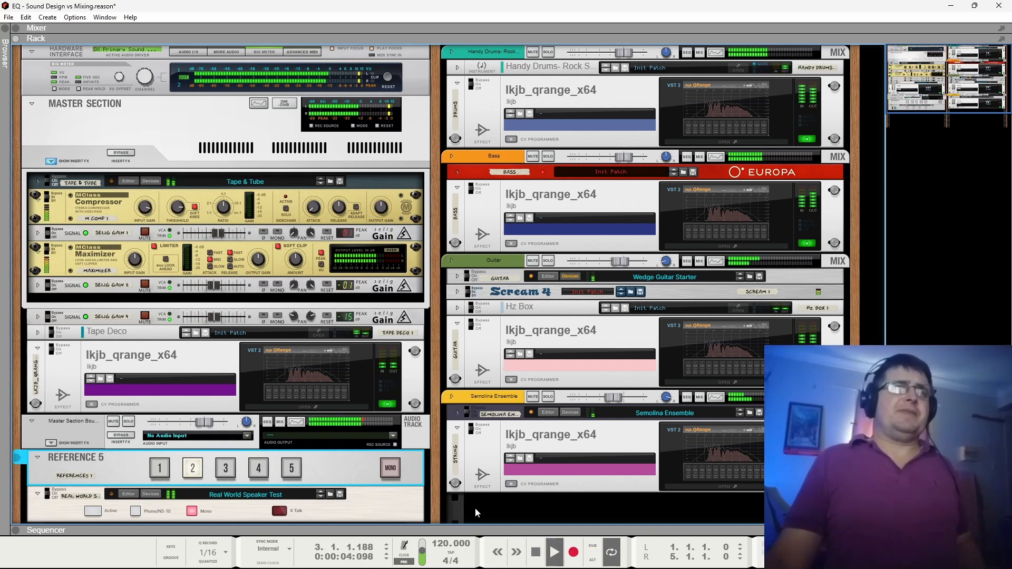
left_click(168, 471)
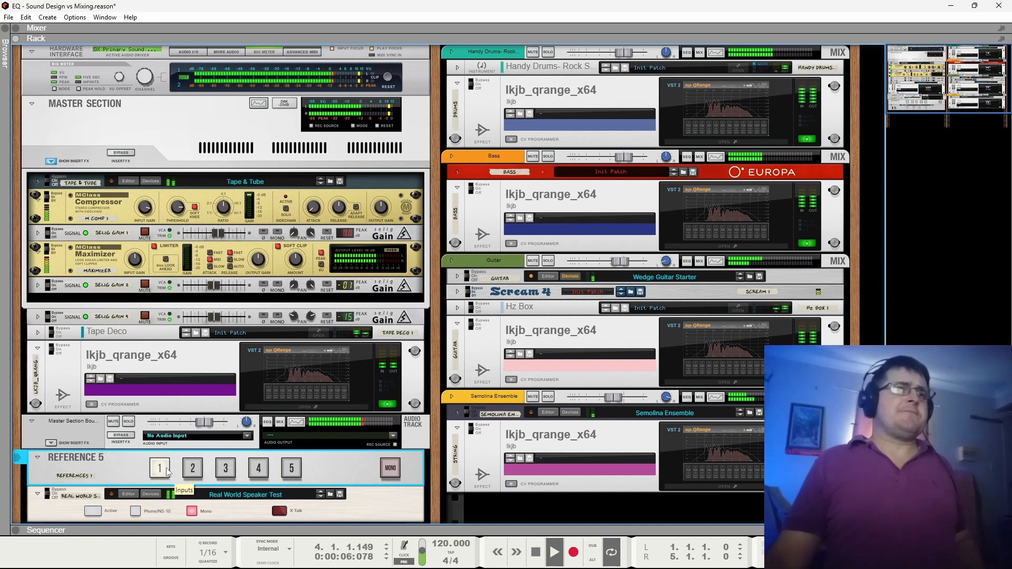
left_click(195, 468)
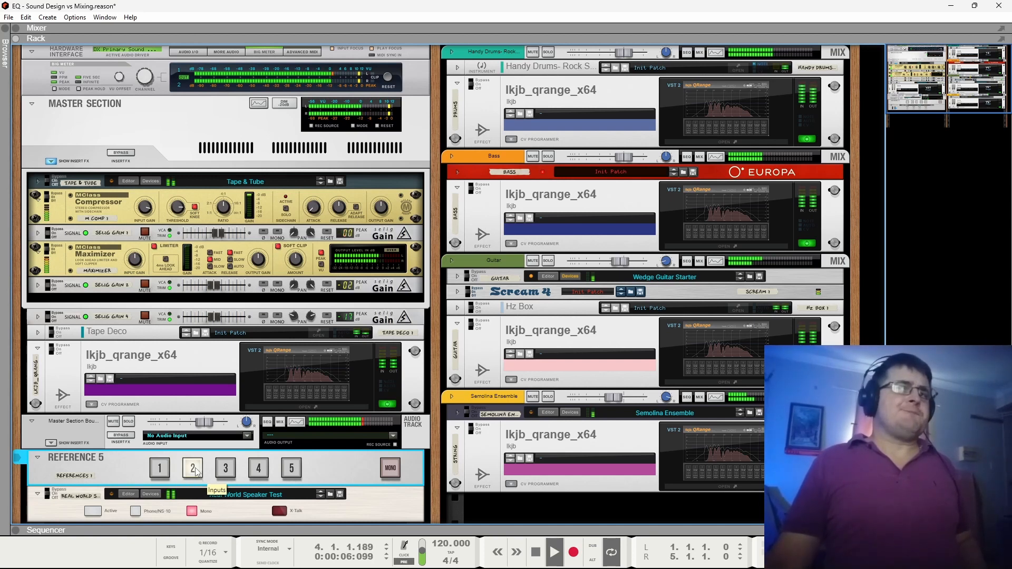
key("space")
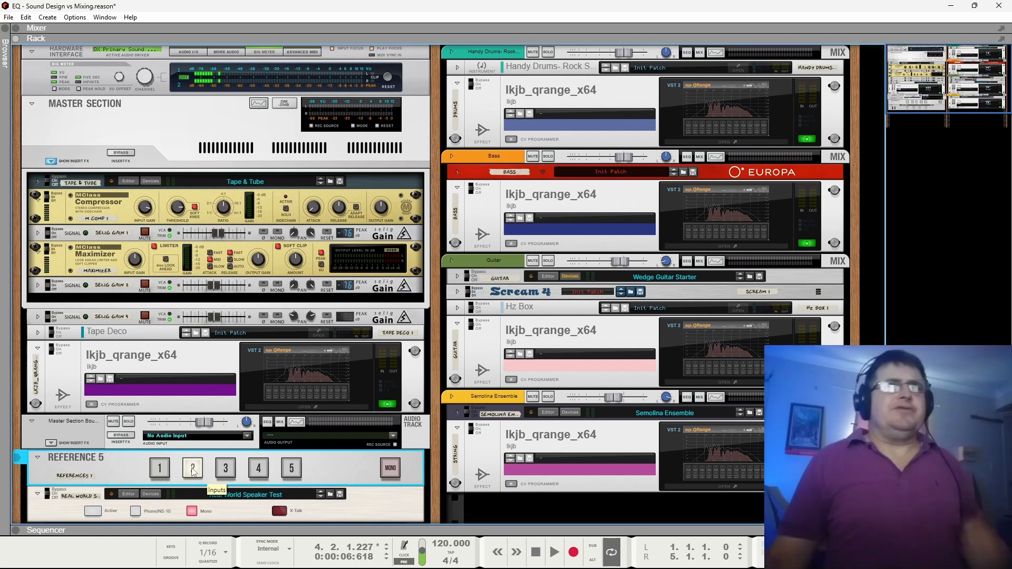
Play the mix and audition the Tape & Tube master effect by switching it between On and Bypass.
key("space")
left_click(52, 183)
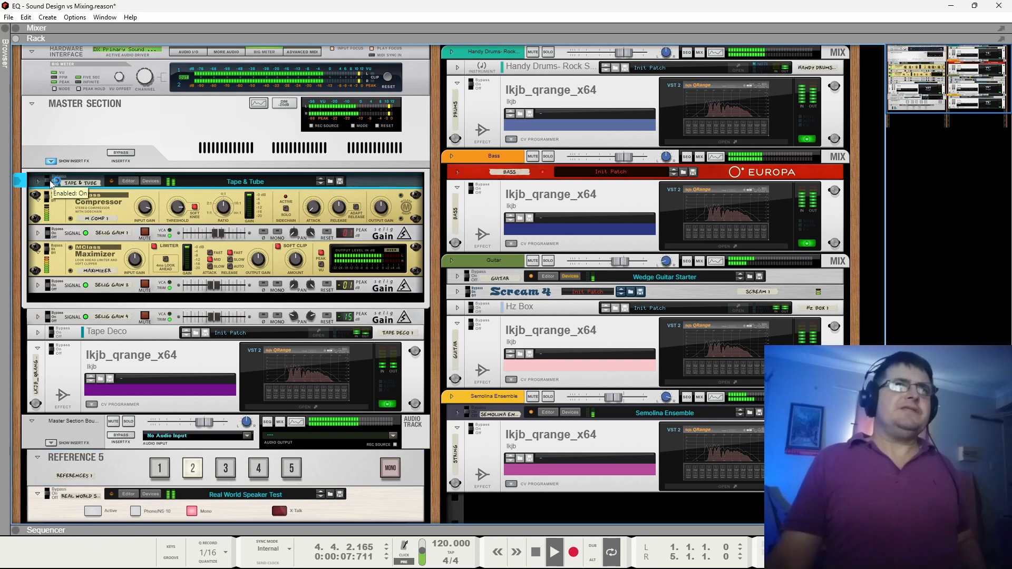
left_click(53, 183)
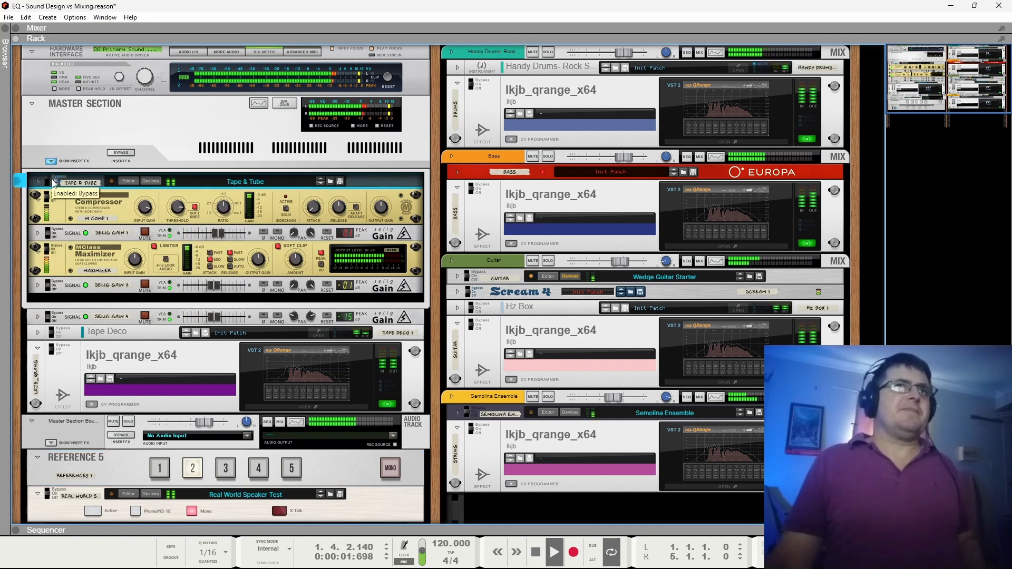
left_click(53, 183)
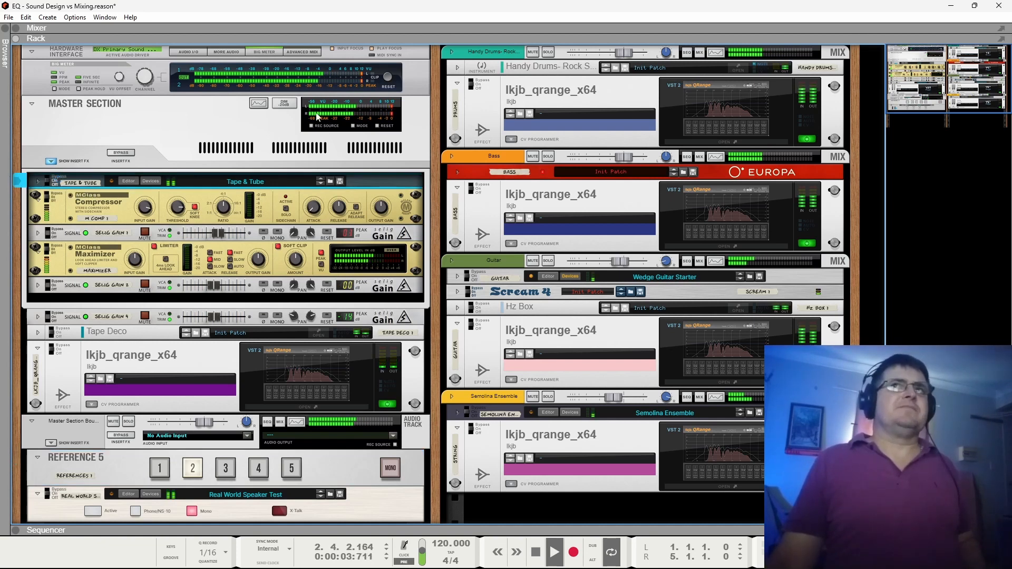
key("space")
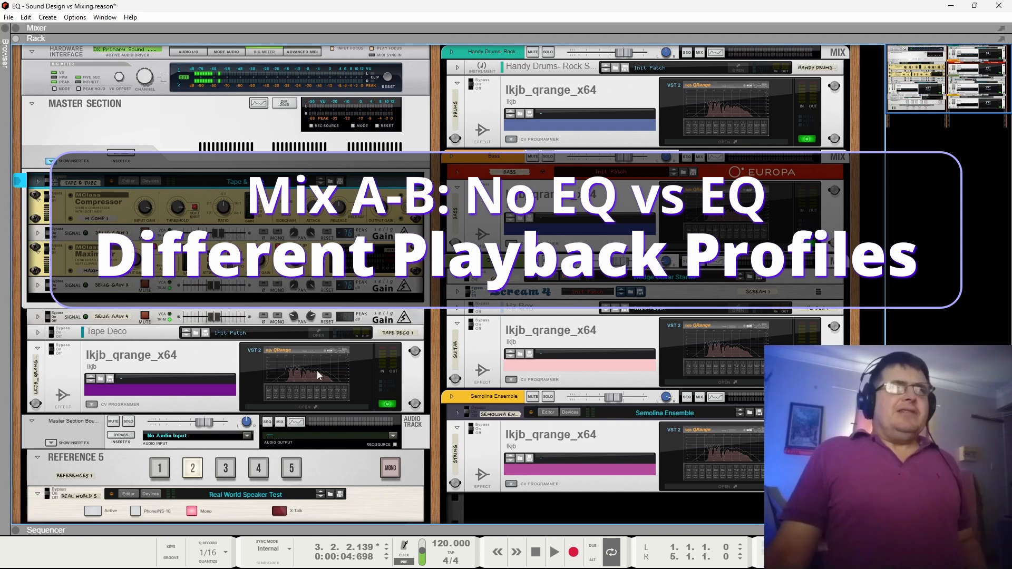
Play the mix from Reference 5 input 1 and activate the Real World Speaker Test with its mono phone speaker profile.
left_click(163, 466)
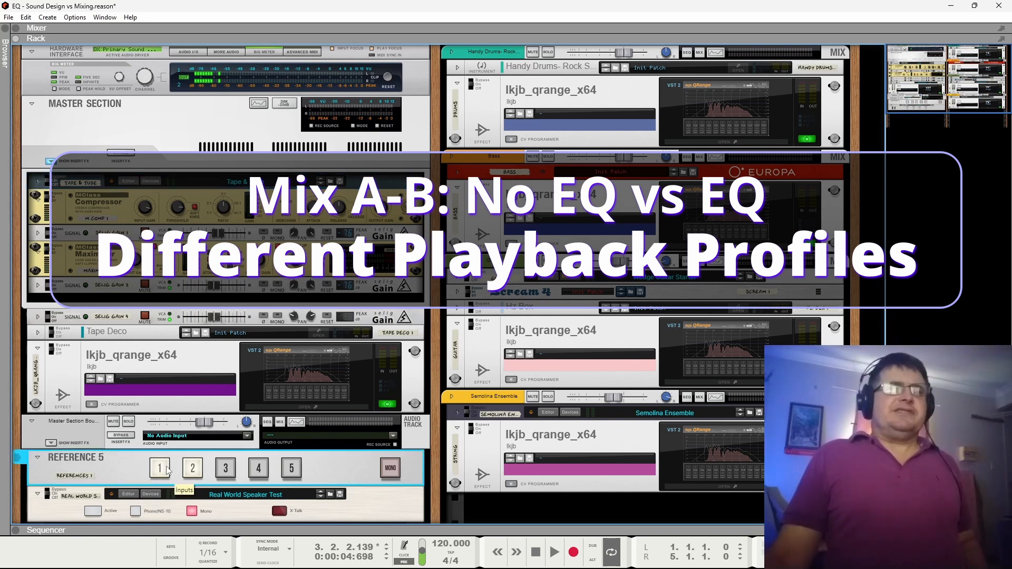
left_click(558, 557)
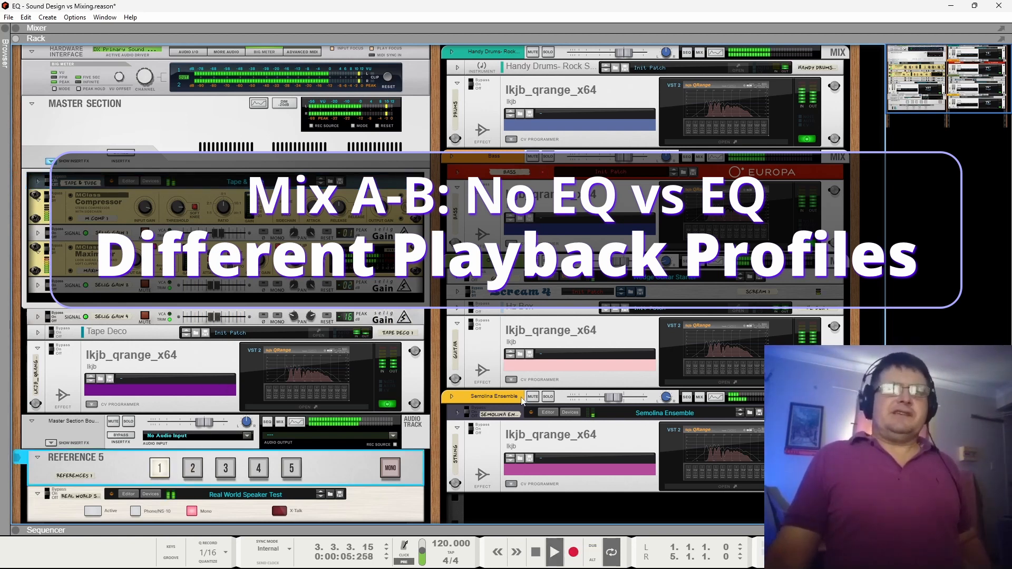
left_click(93, 512)
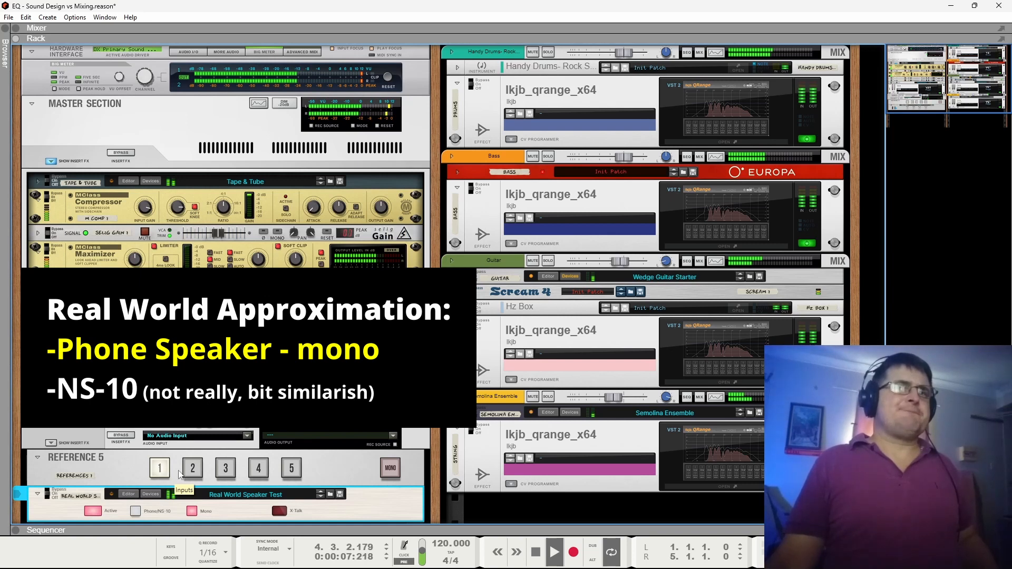
Compare Reference 5 inputs 1 and 2 over repeated playback passes through the mono phone speaker profile, finishing on input 2.
left_click(198, 474)
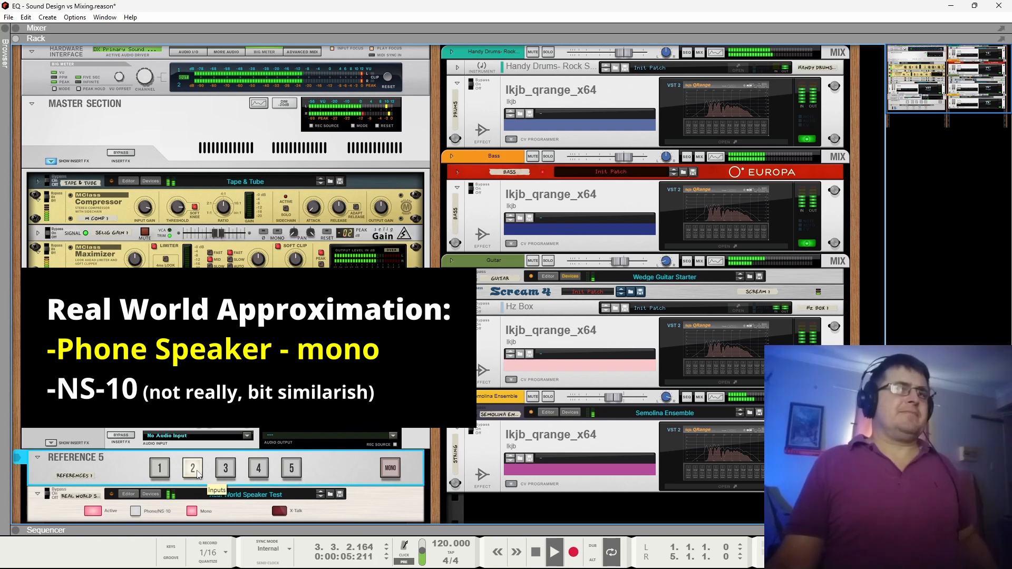
left_click(163, 473)
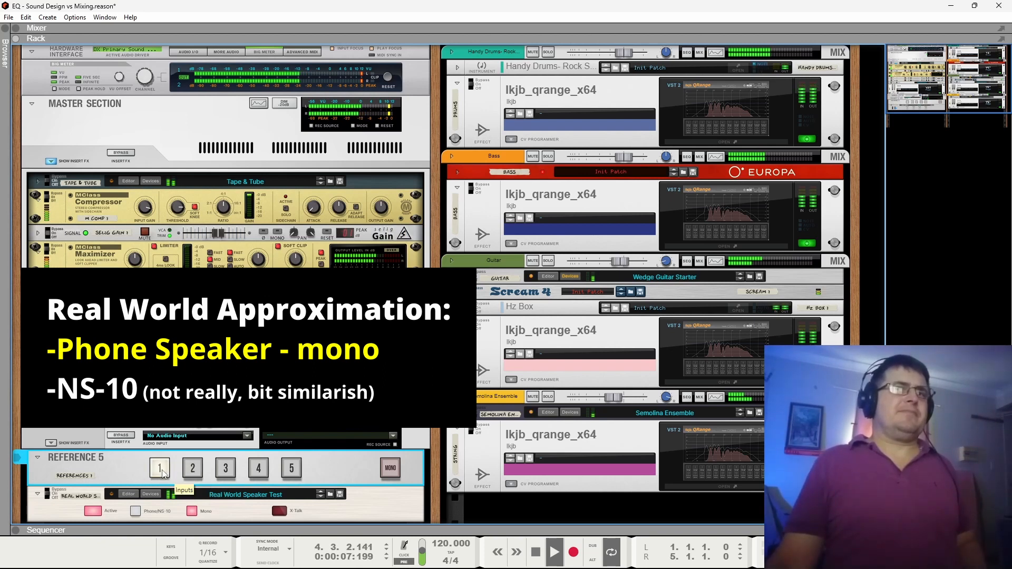
left_click(194, 471)
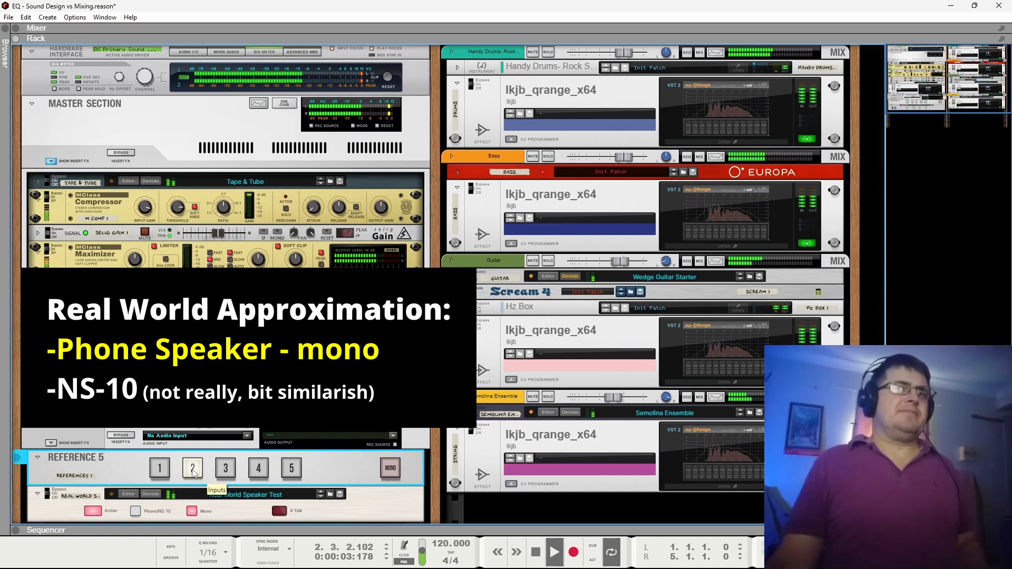
key("space")
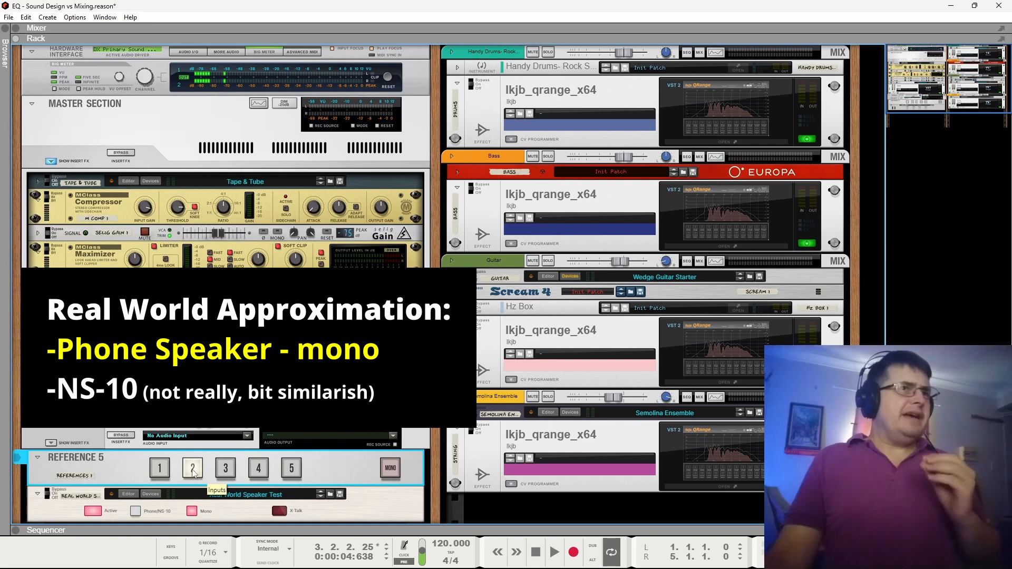
left_click(158, 473)
key("space")
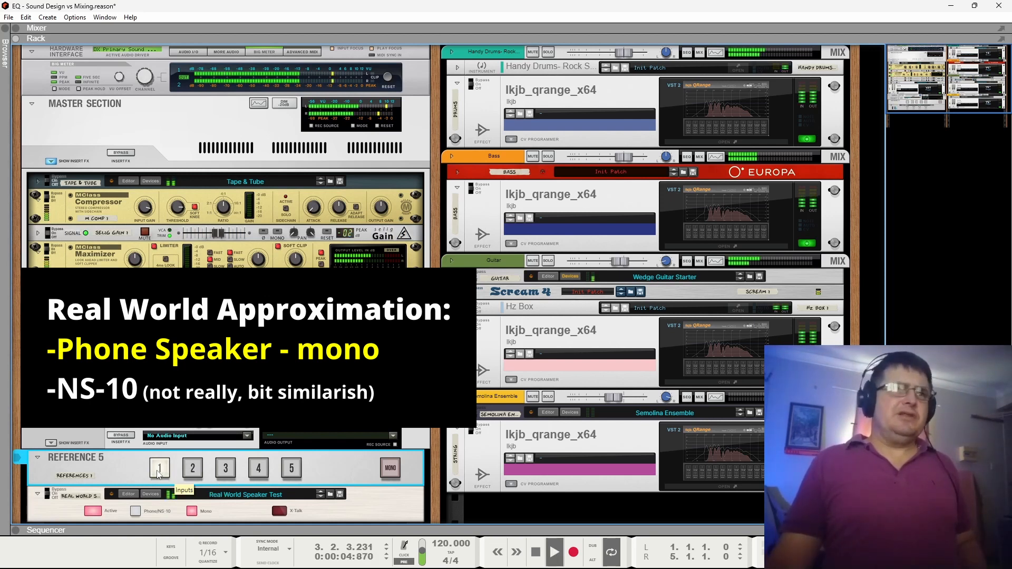
left_click(195, 468)
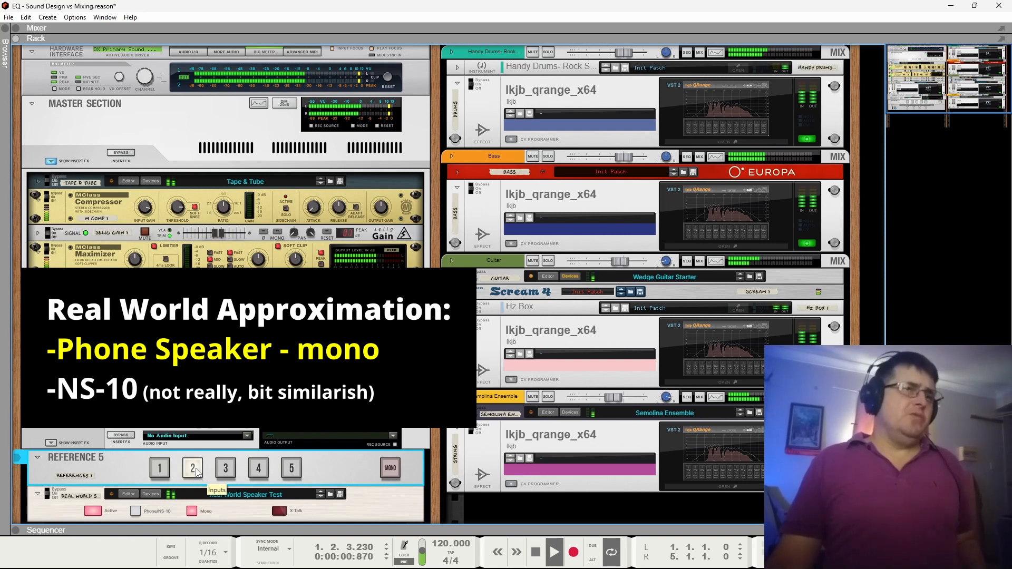
key("space")
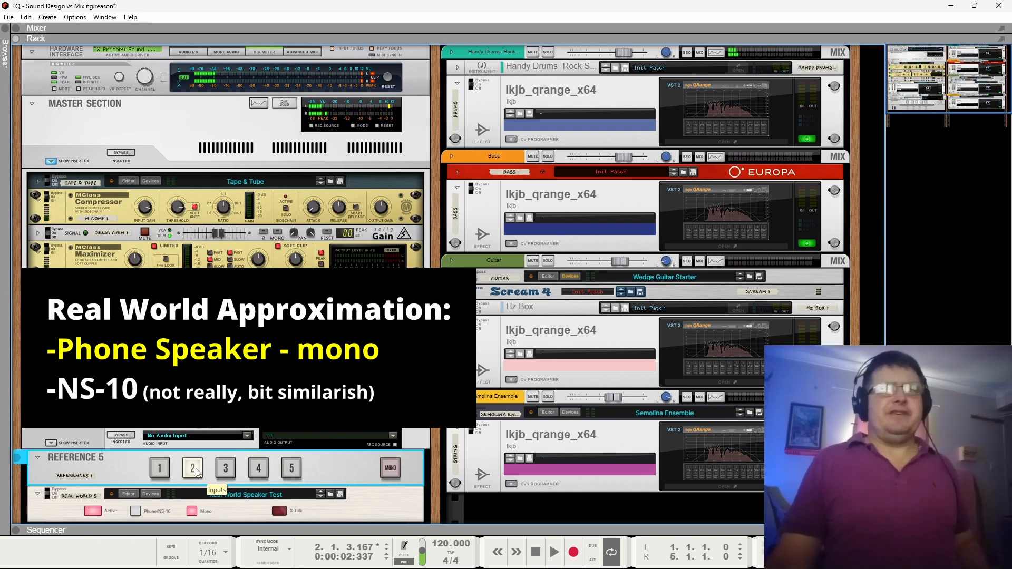
left_click(160, 471)
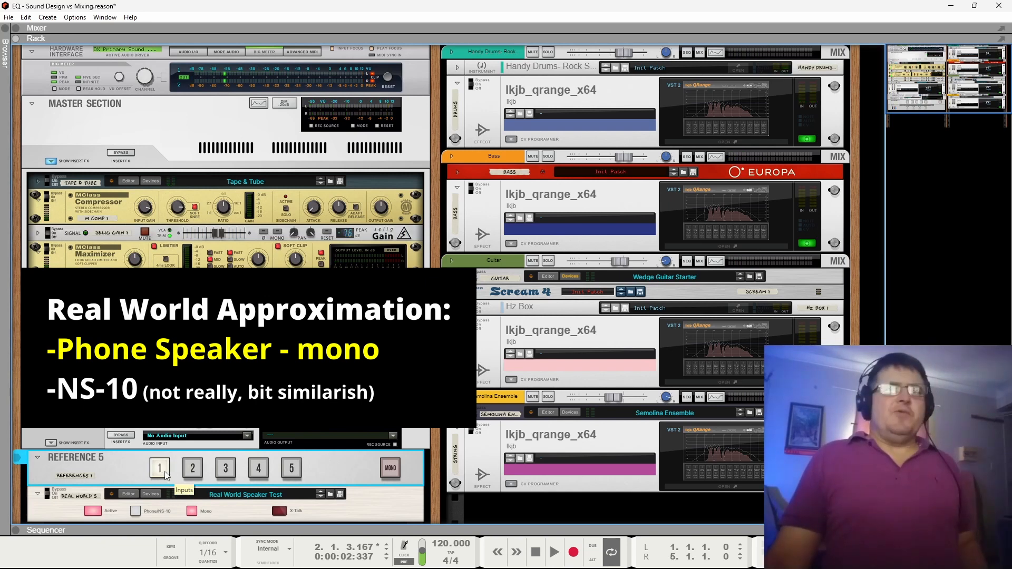
key("space")
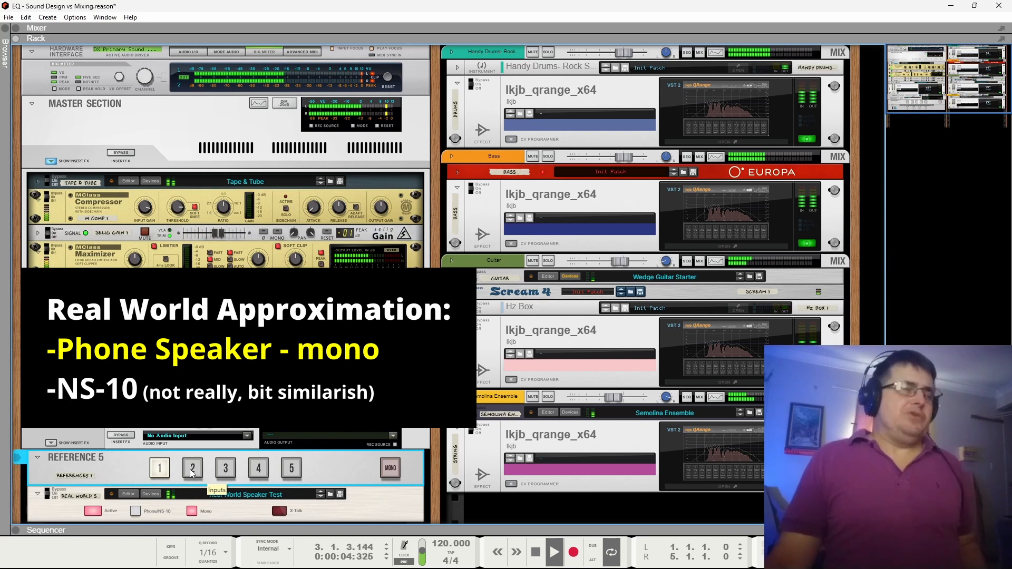
left_click(192, 471)
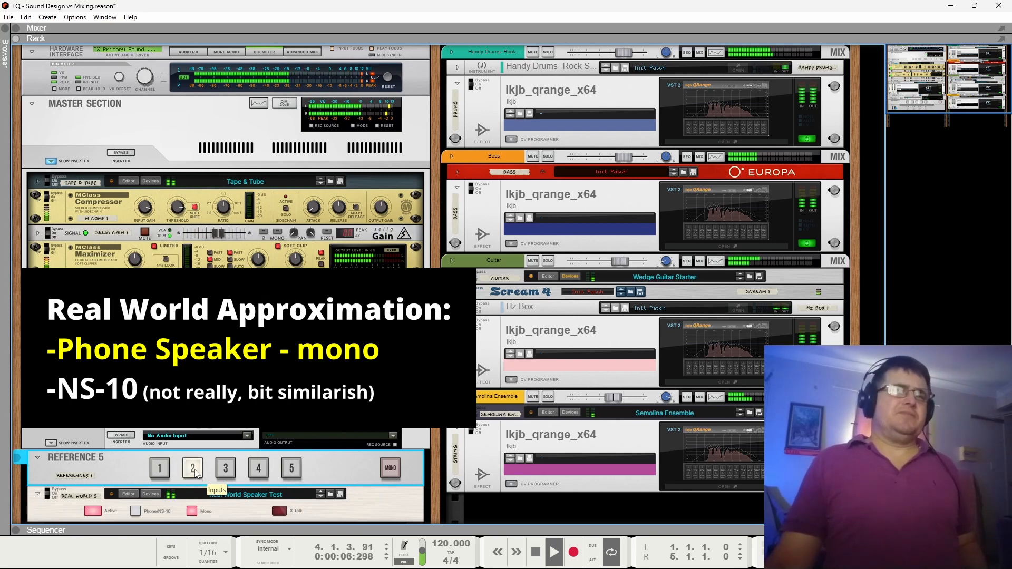
key("space")
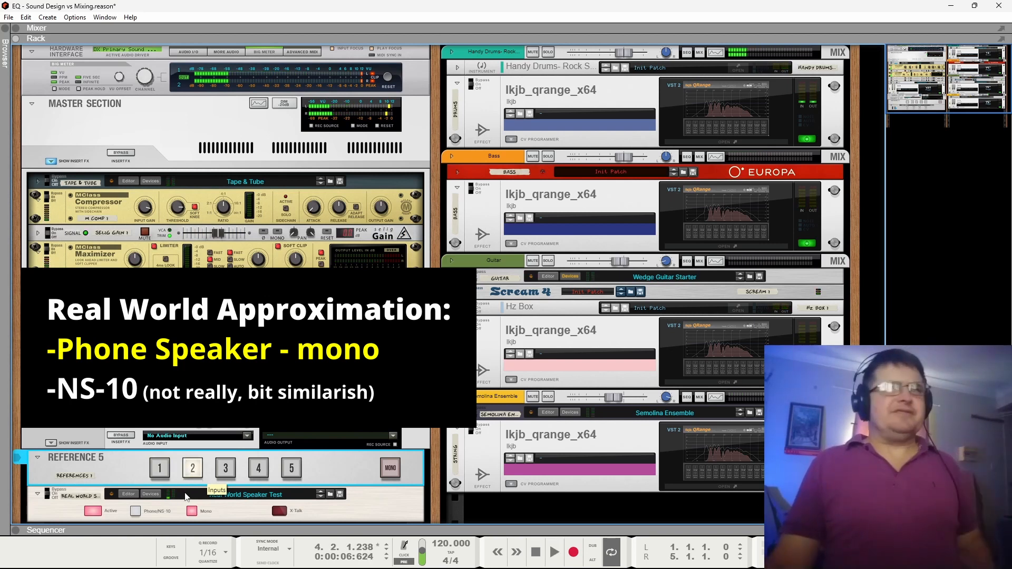
Turn off Mono in the Real World Speaker Test and switch its profile from Phone to NS-10.
left_click(192, 512)
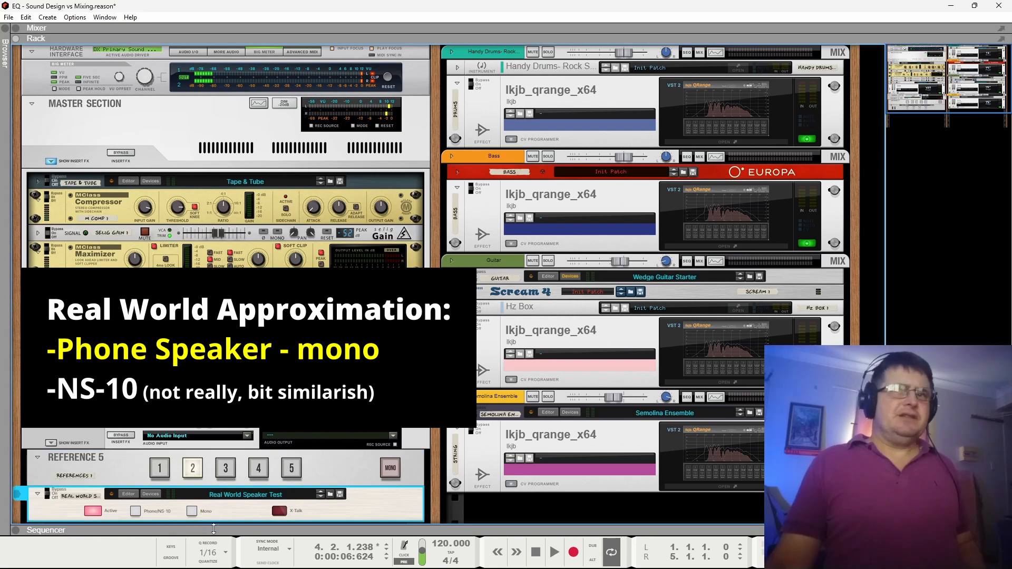
left_click(136, 511)
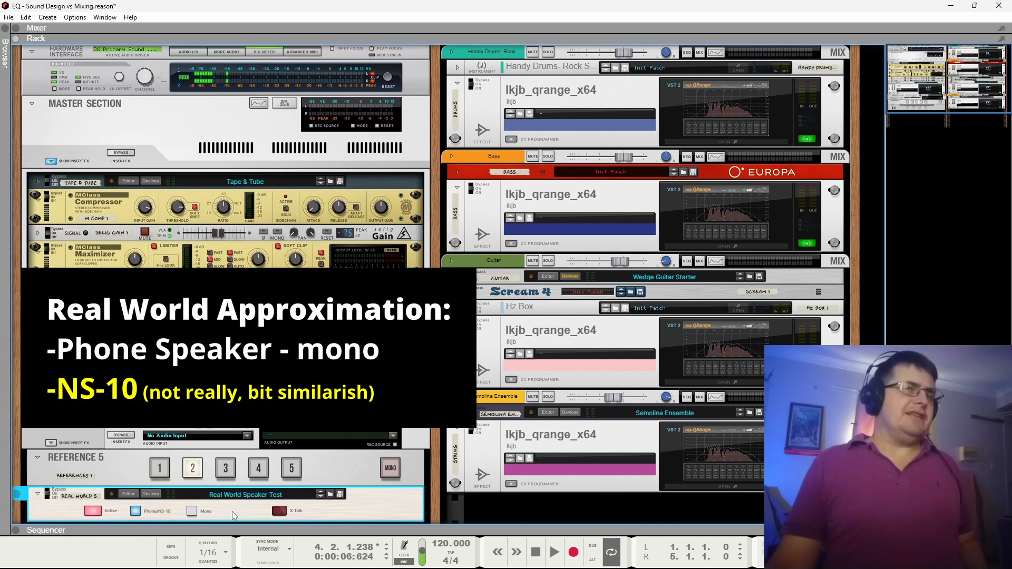
Play the mix through the NS-10 profile, toggle the Real World Speaker Test off and on, and compare Reference 5 inputs 1 and 2.
key("space")
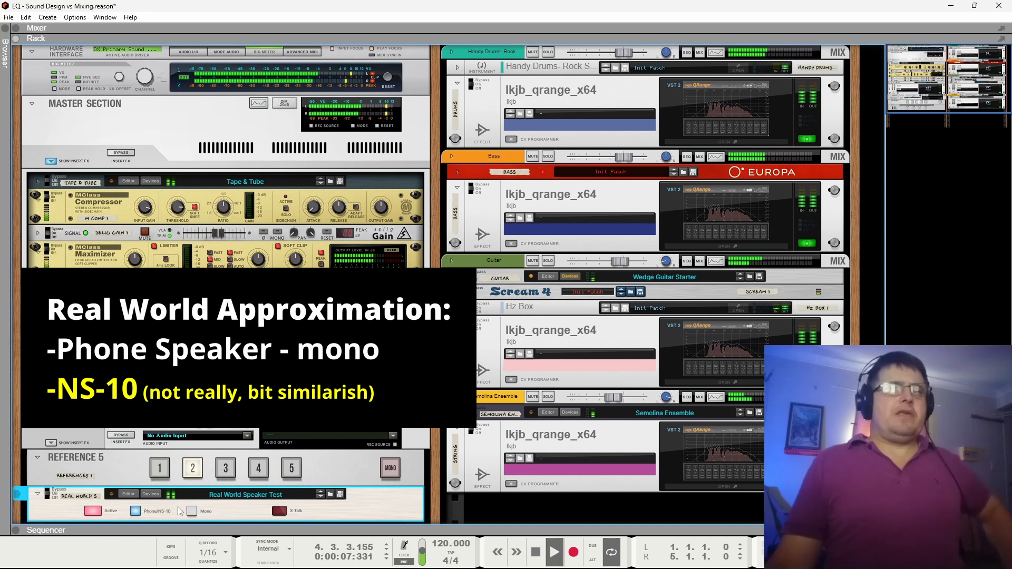
left_click(153, 472)
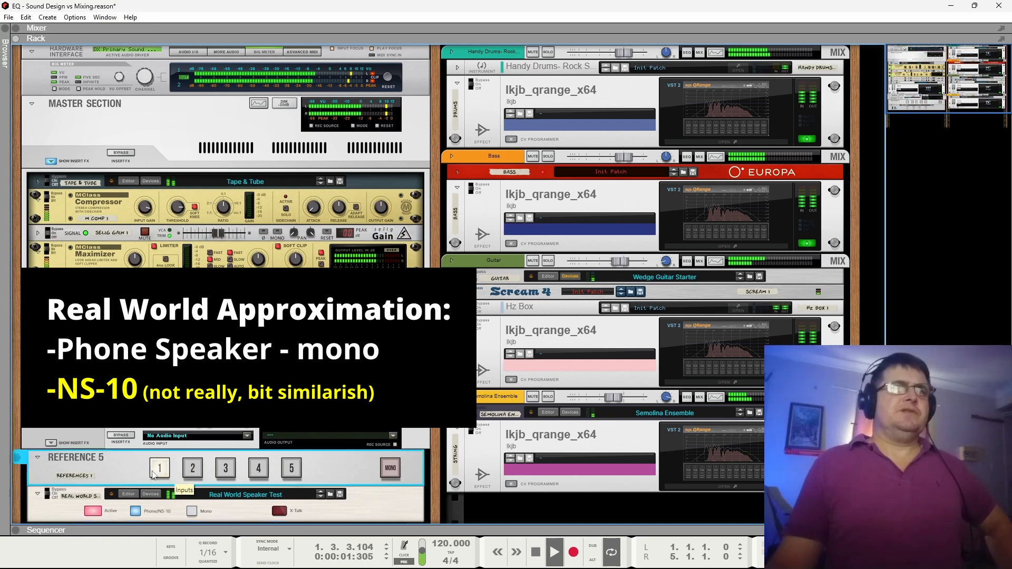
left_click(90, 511)
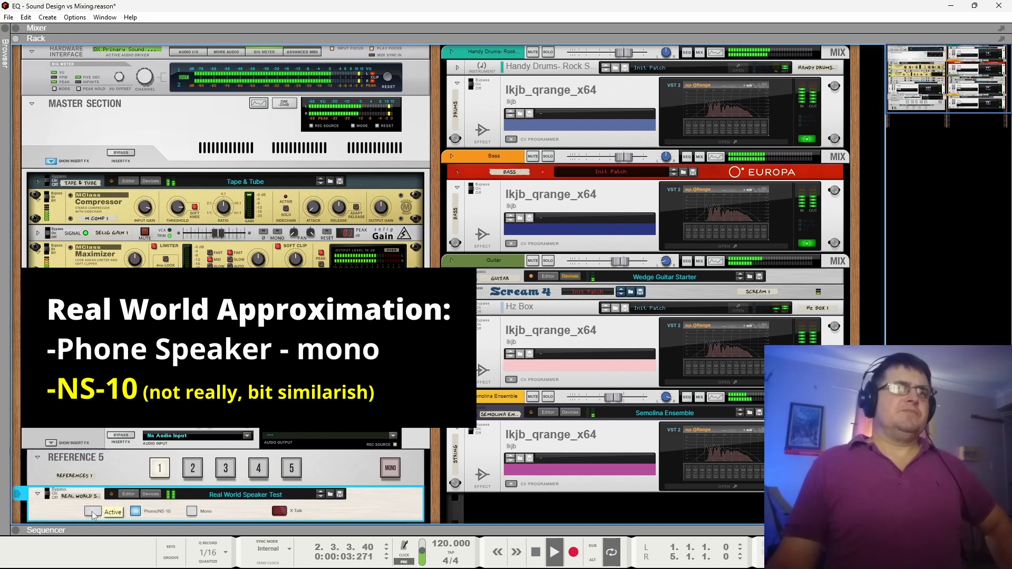
left_click(91, 511)
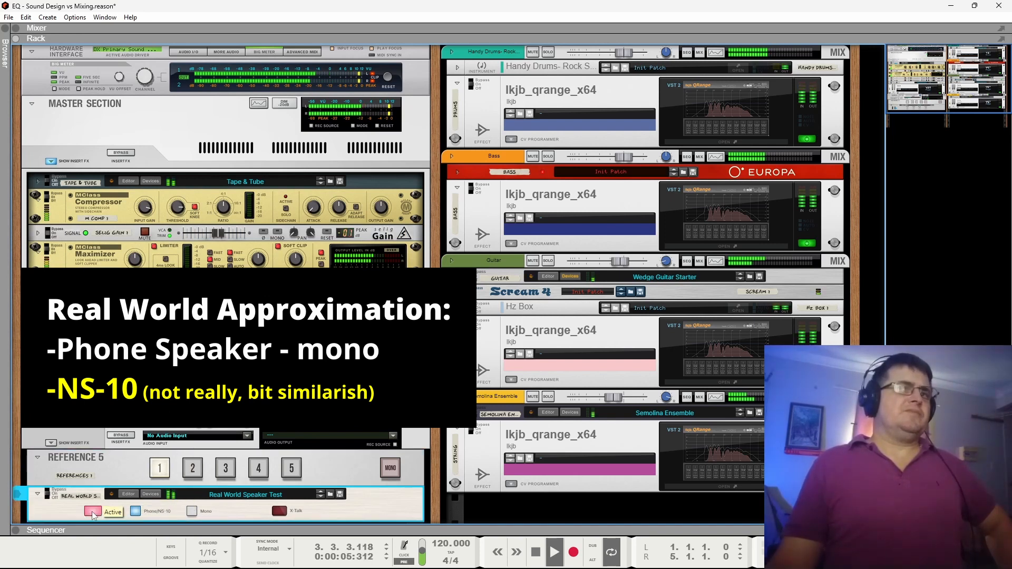
left_click(135, 510)
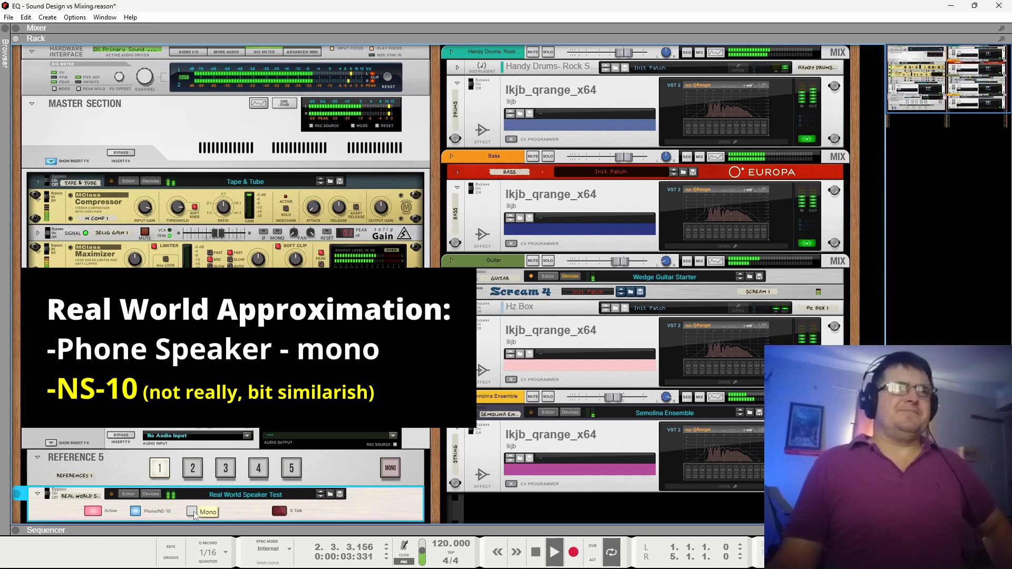
left_click(193, 469)
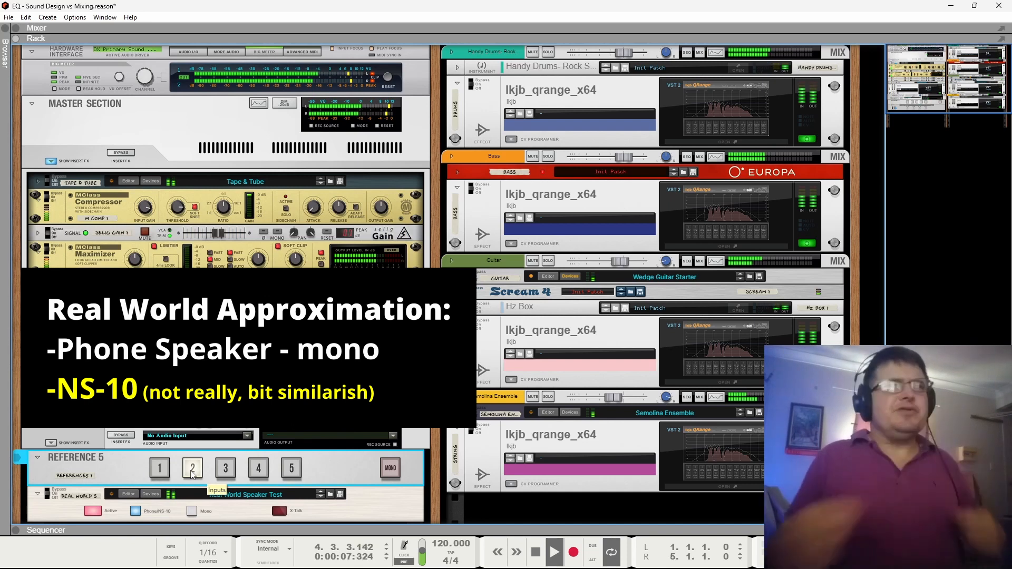
Replay the mix comparing Reference 5 inputs 1 and 2, and deactivate the Real World Speaker Test with its profile back to mono Phone.
left_click(94, 512)
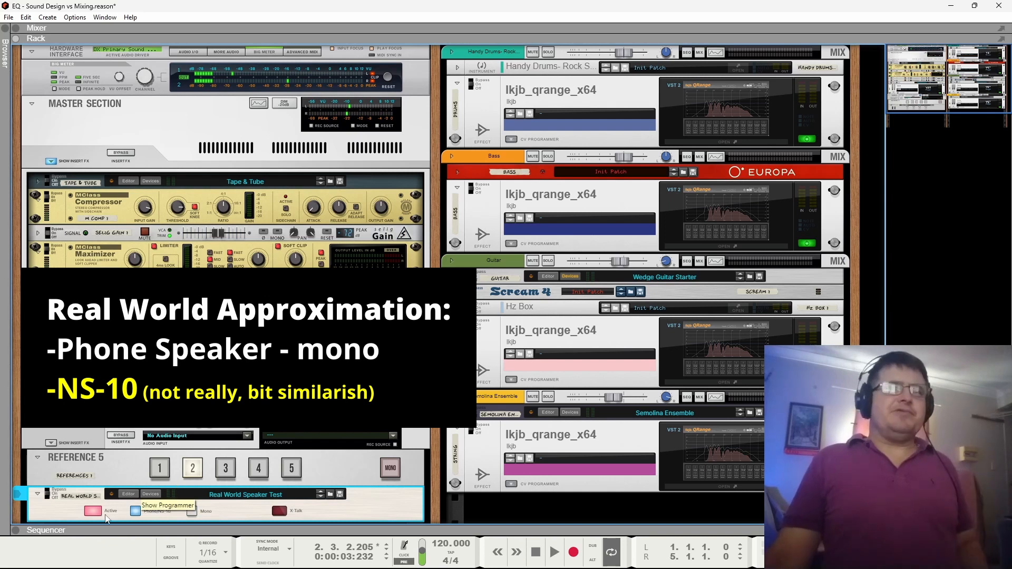
left_click(161, 468)
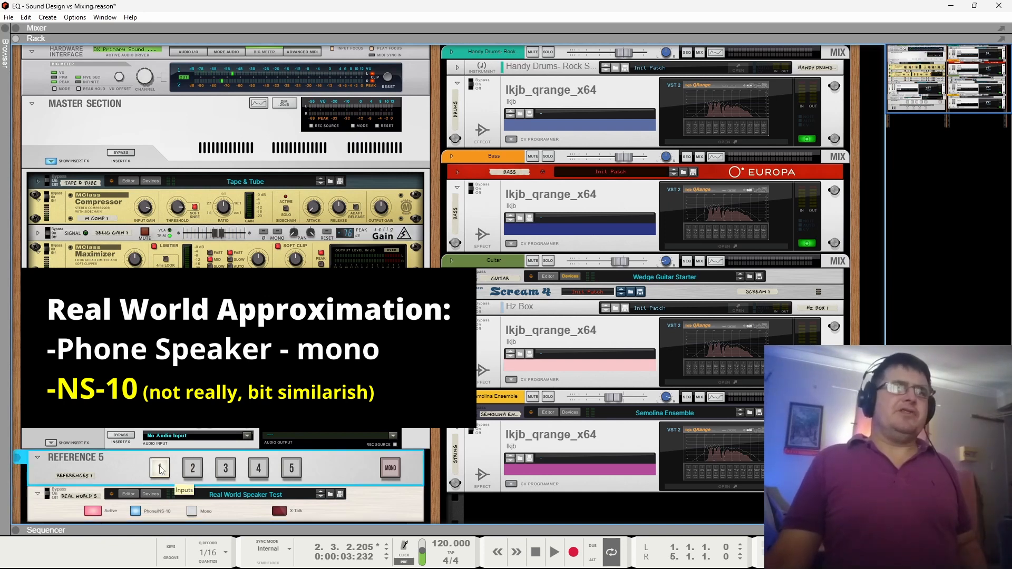
key("space")
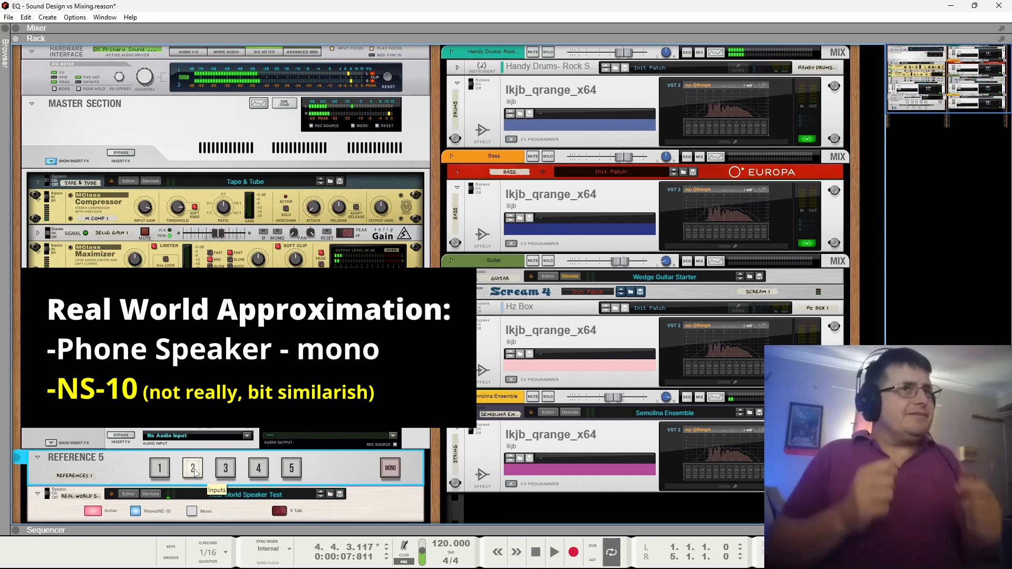
left_click(99, 511)
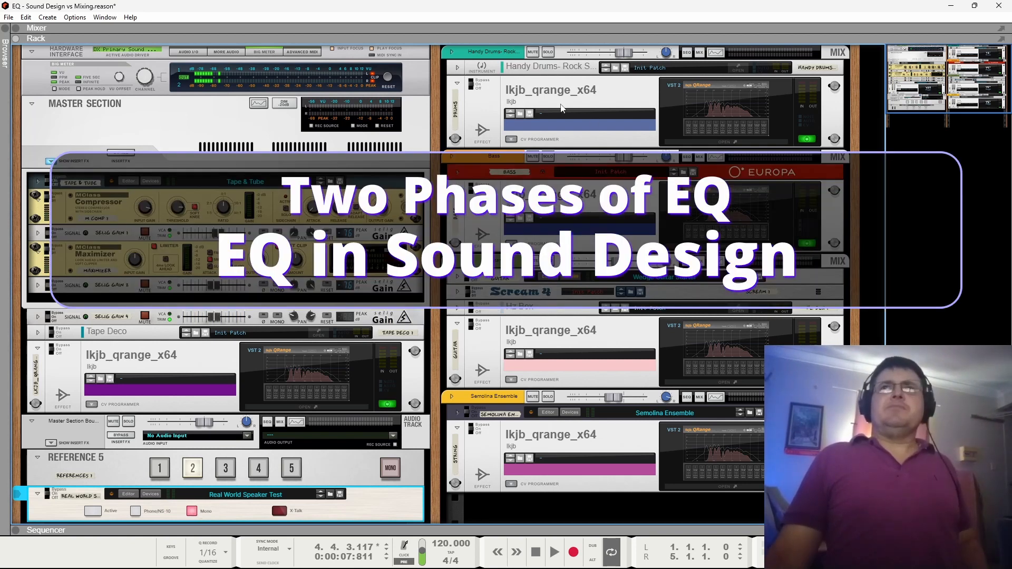
Solo the Handy Drums channel, play it, and open the drums' QRange EQ with its window set to stay open.
left_click(549, 51)
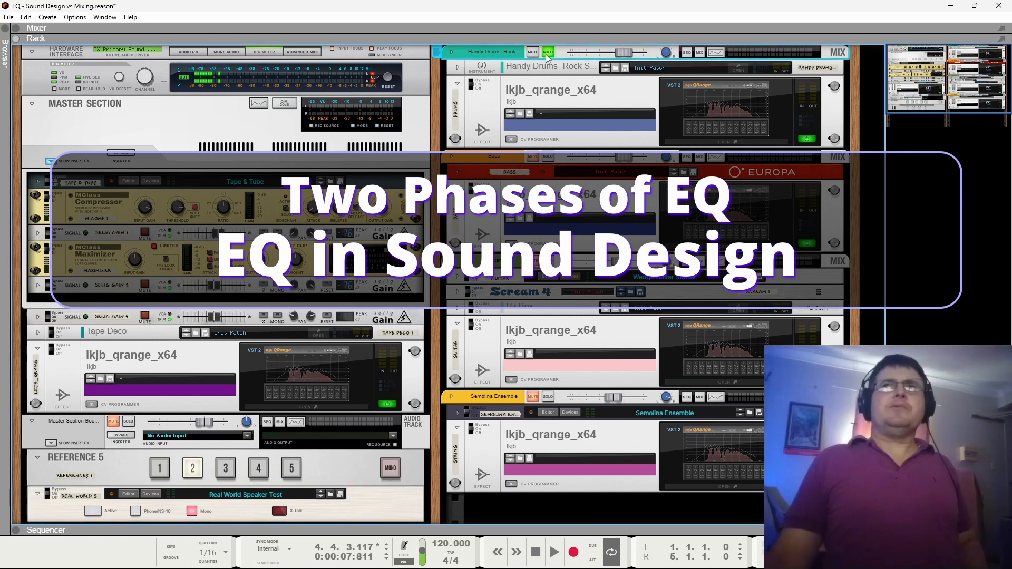
key("space")
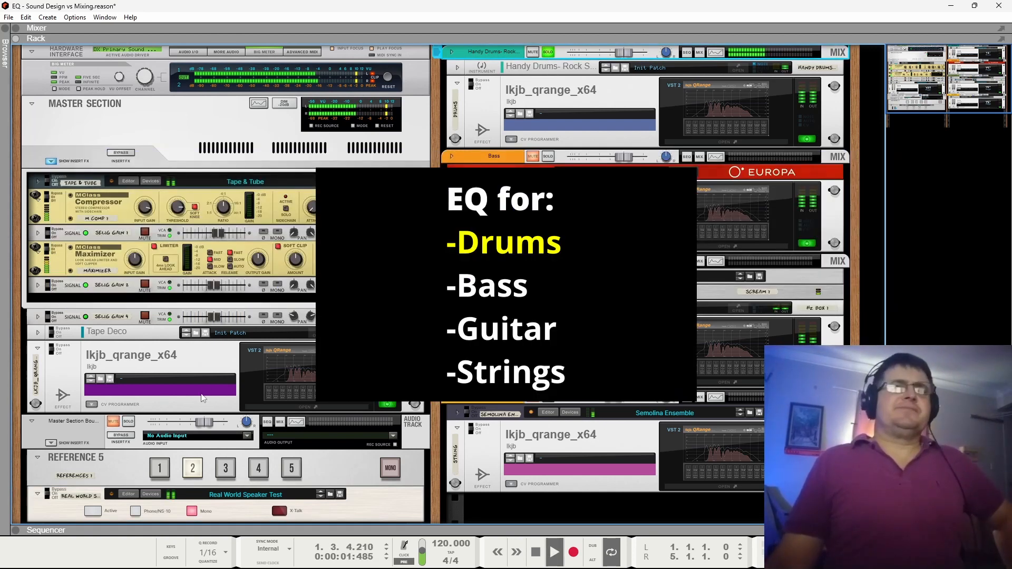
left_click(714, 92)
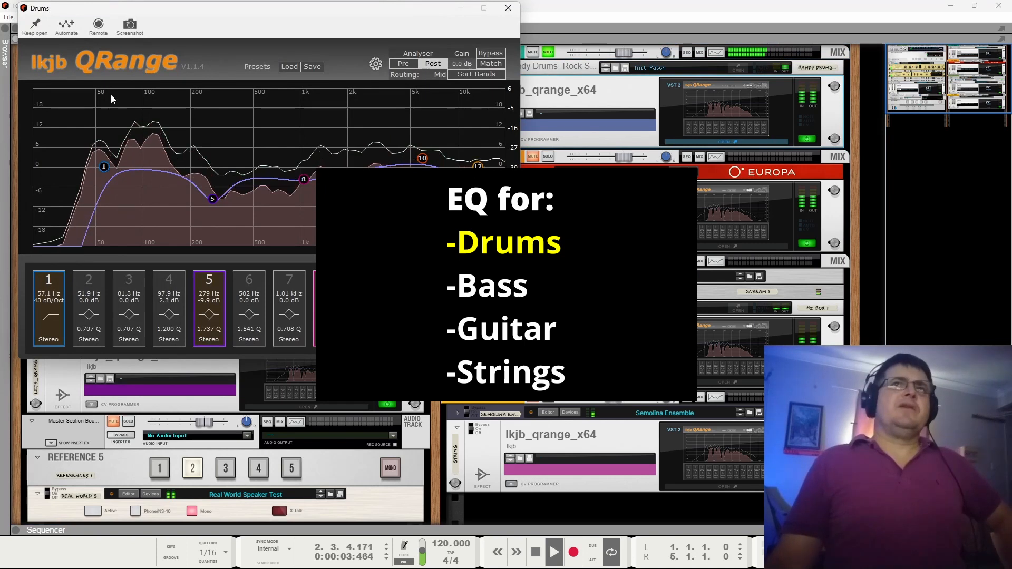
left_click(34, 25)
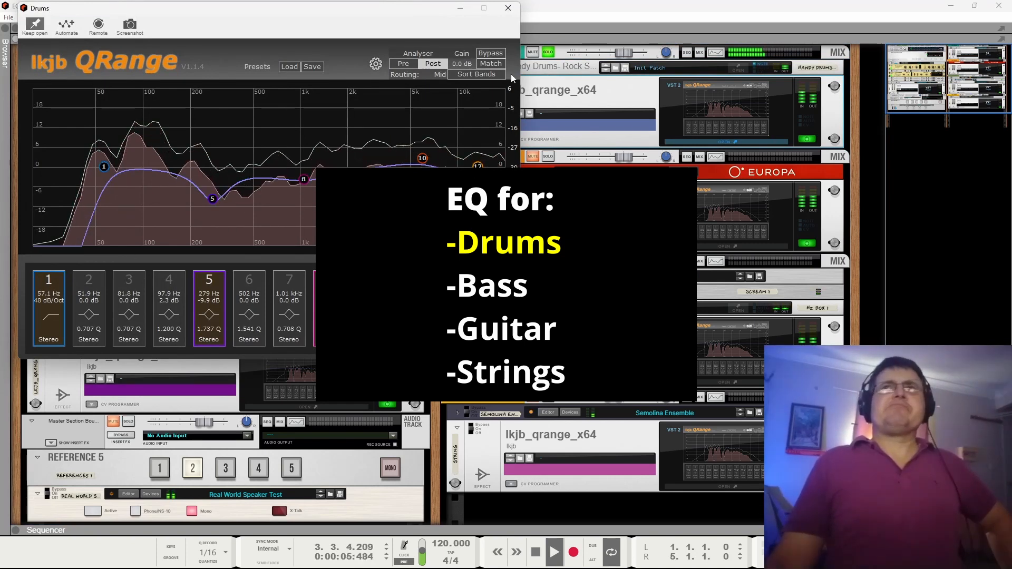
Bypass the drums' QRange EQ and toggle its band 1 low cut off and on during playback.
left_click(495, 55)
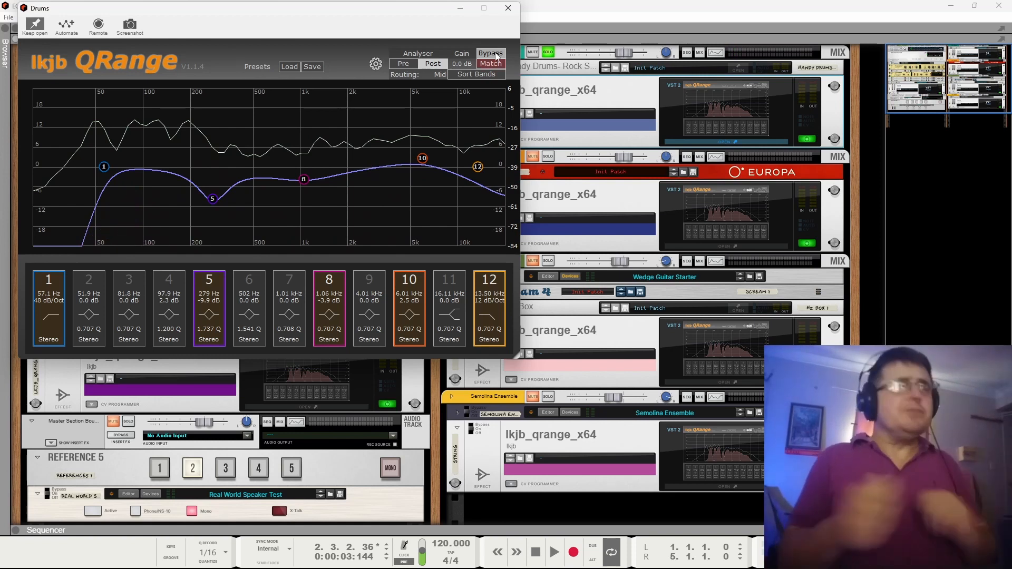
left_click(490, 63)
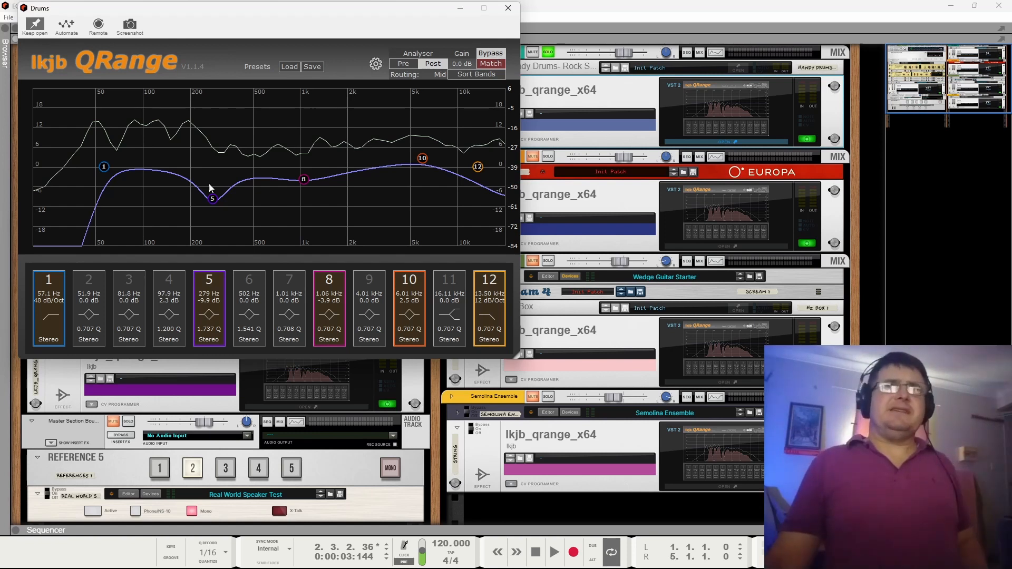
key("space")
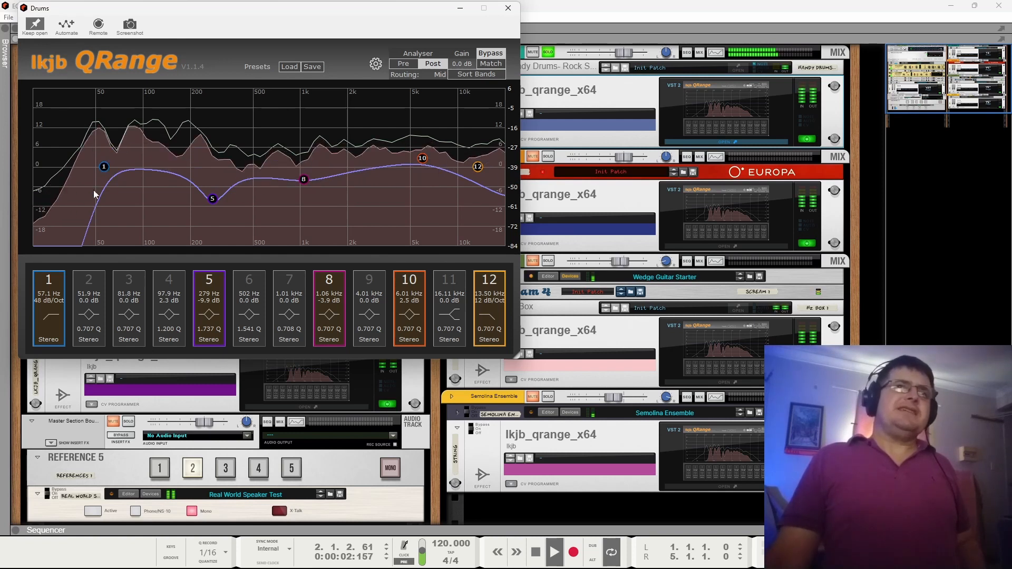
left_click(49, 280)
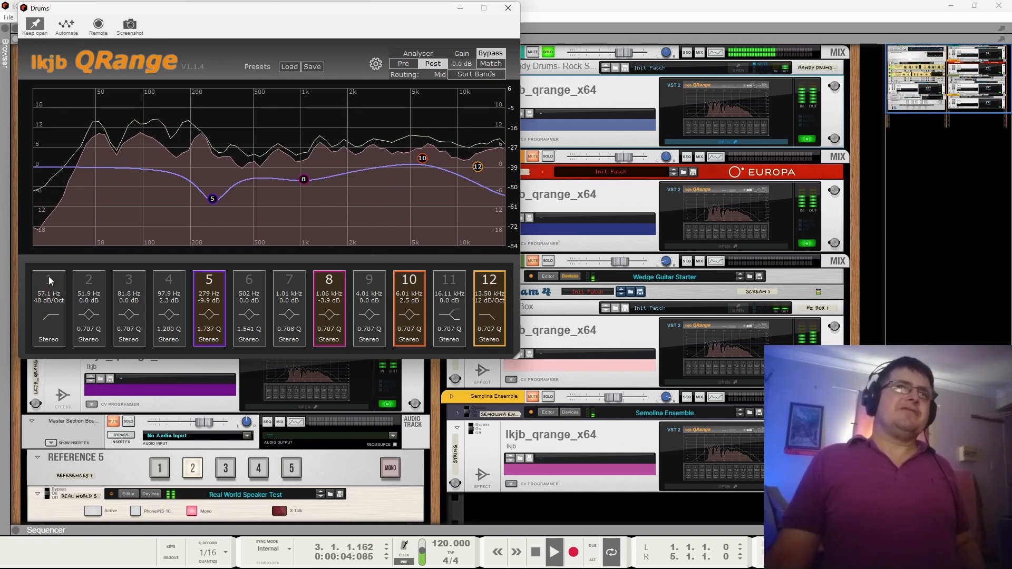
left_click(49, 280)
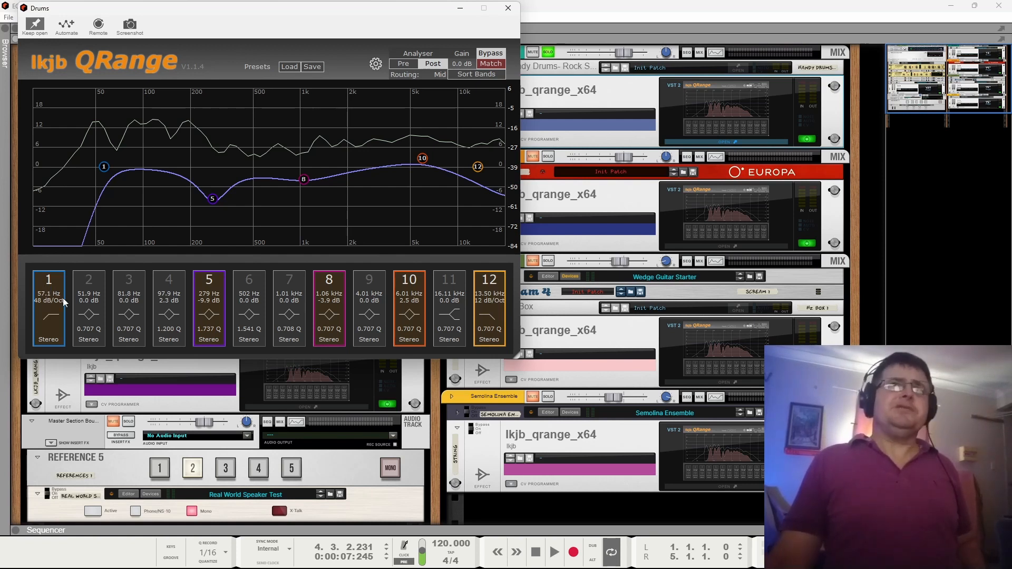
Play the drums and toggle QRange's band 12 high cut off and on.
key("space")
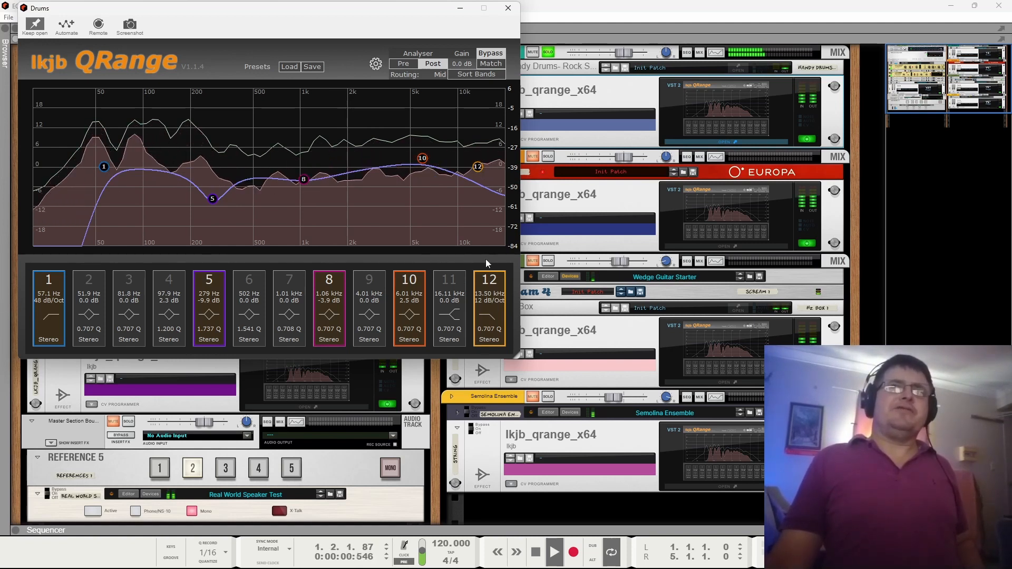
left_click(489, 281)
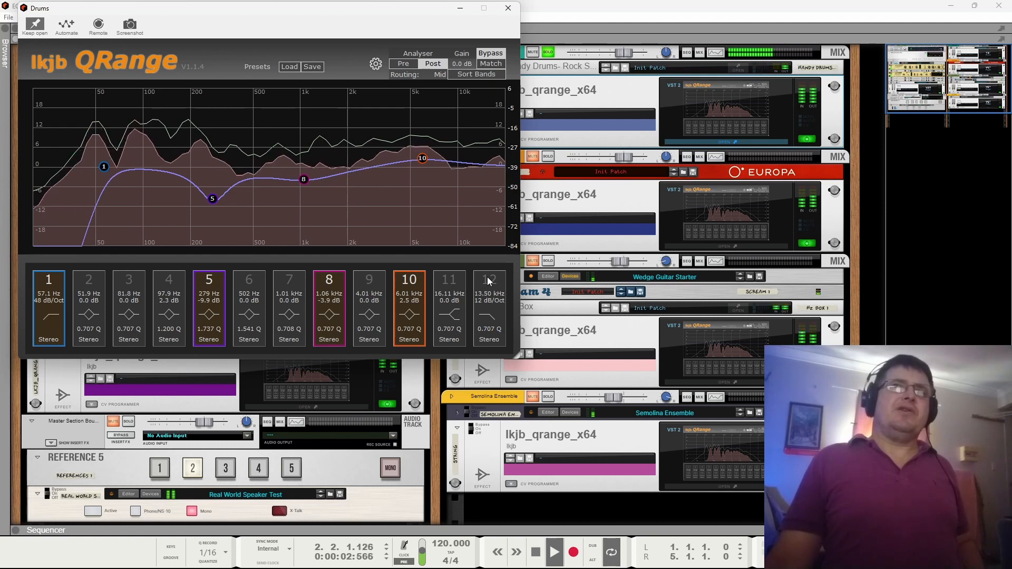
left_click(488, 281)
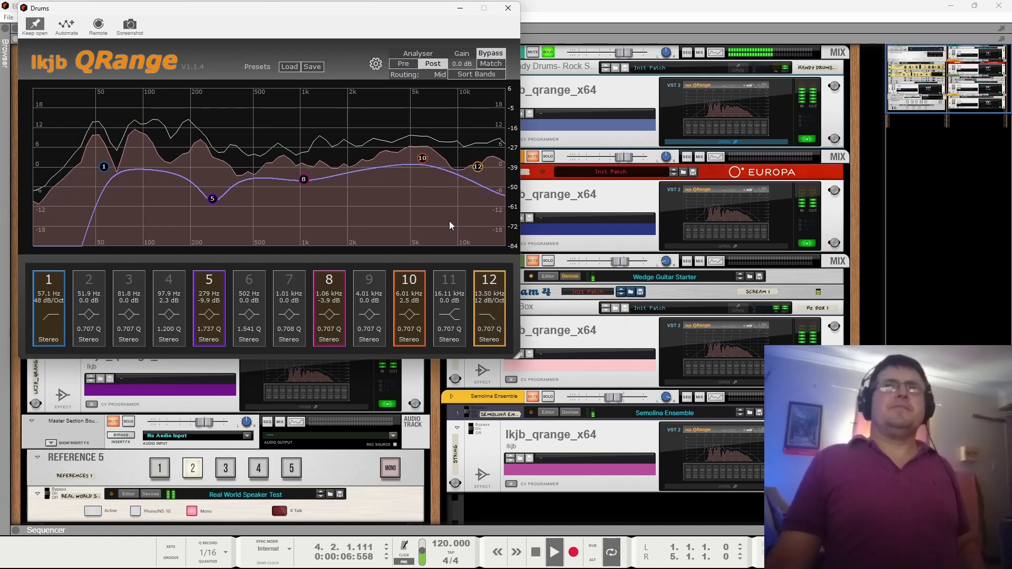
Compare the soloed drums with and without EQ by toggling QRange's bypass and switching the plugin off and back on.
left_click(499, 56)
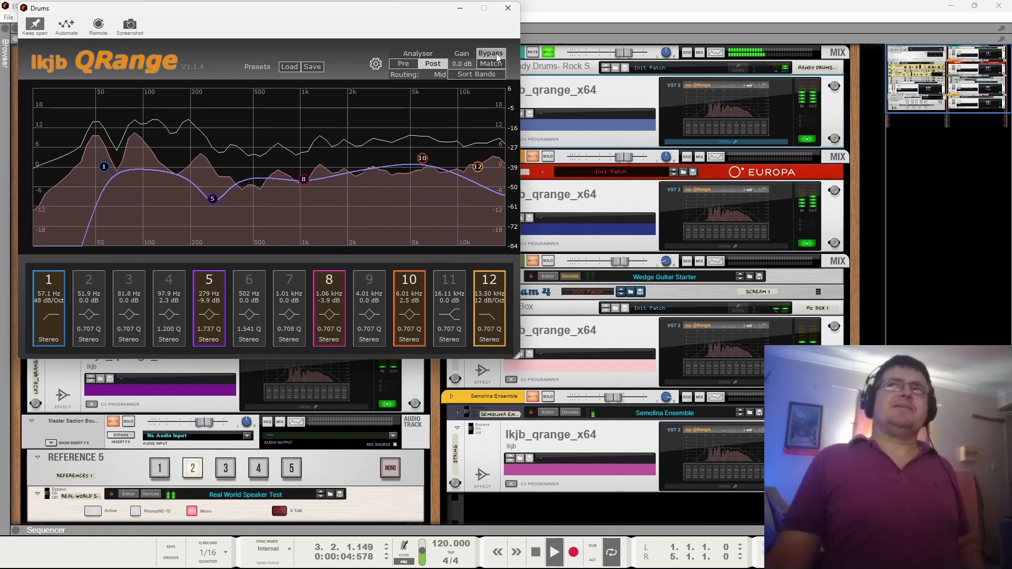
left_click(497, 56)
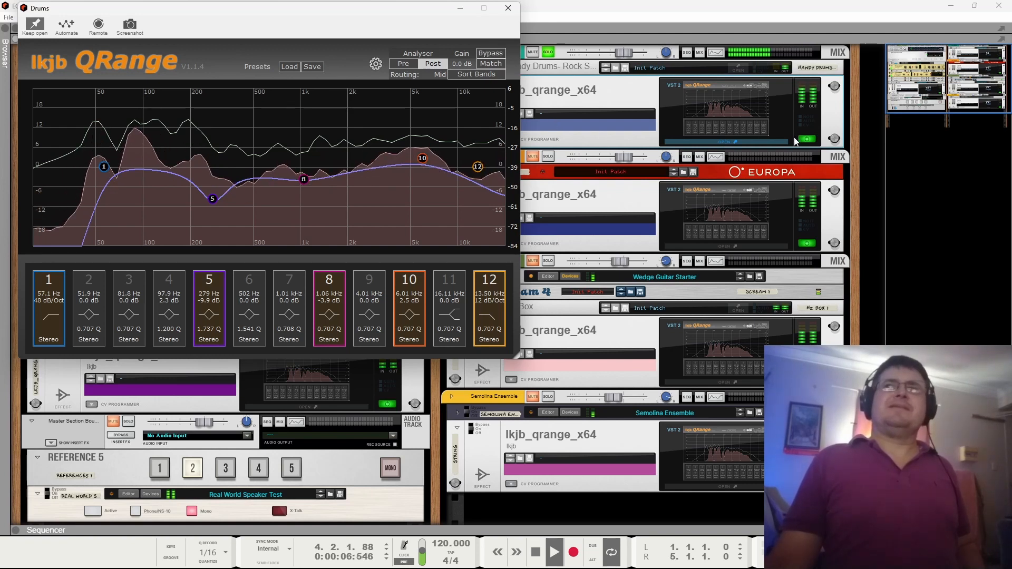
left_click(808, 139)
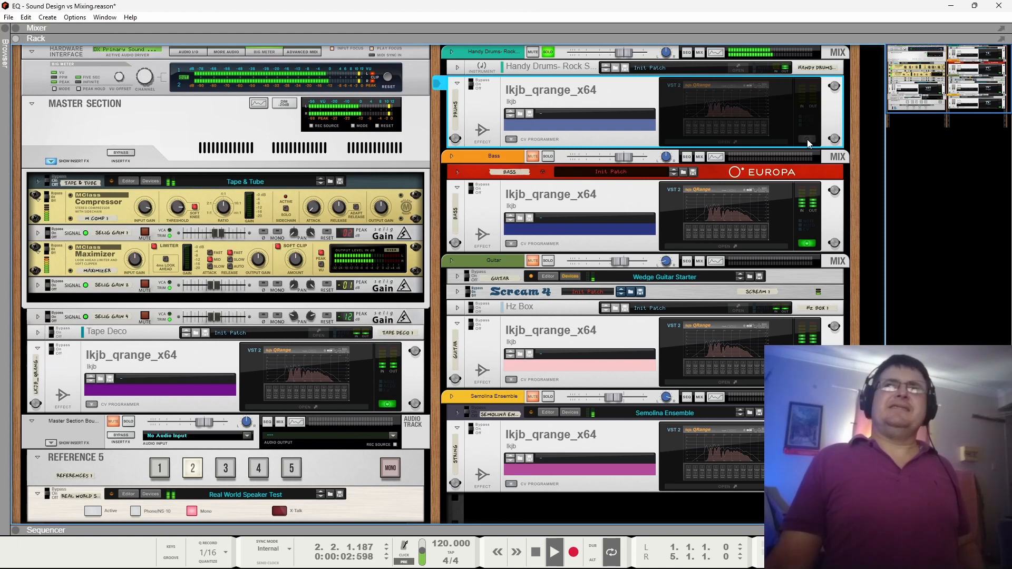
left_click(807, 139)
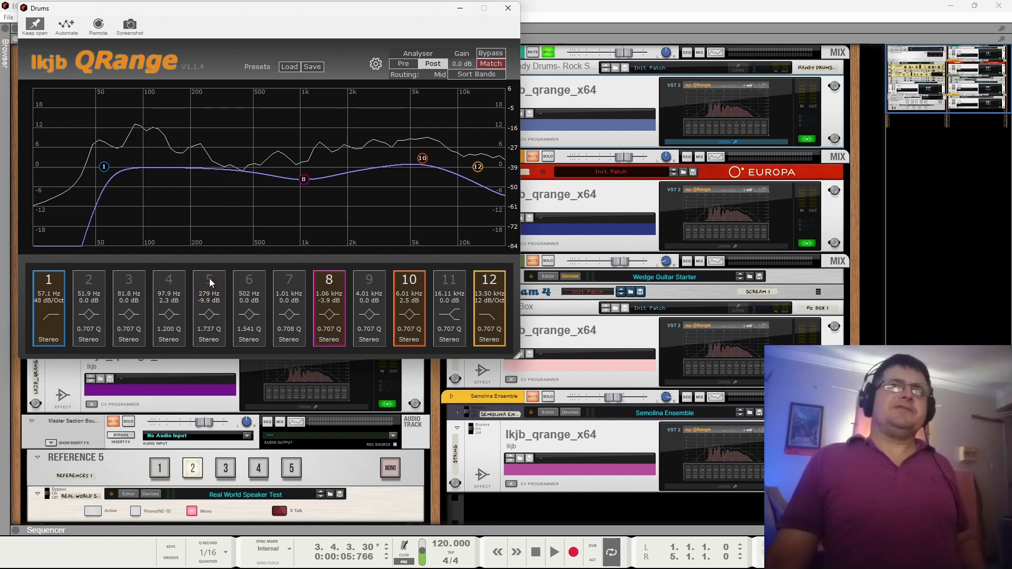
Audition the drums with QRange's band 5 cut off, then on, over repeated playback passes.
key("space")
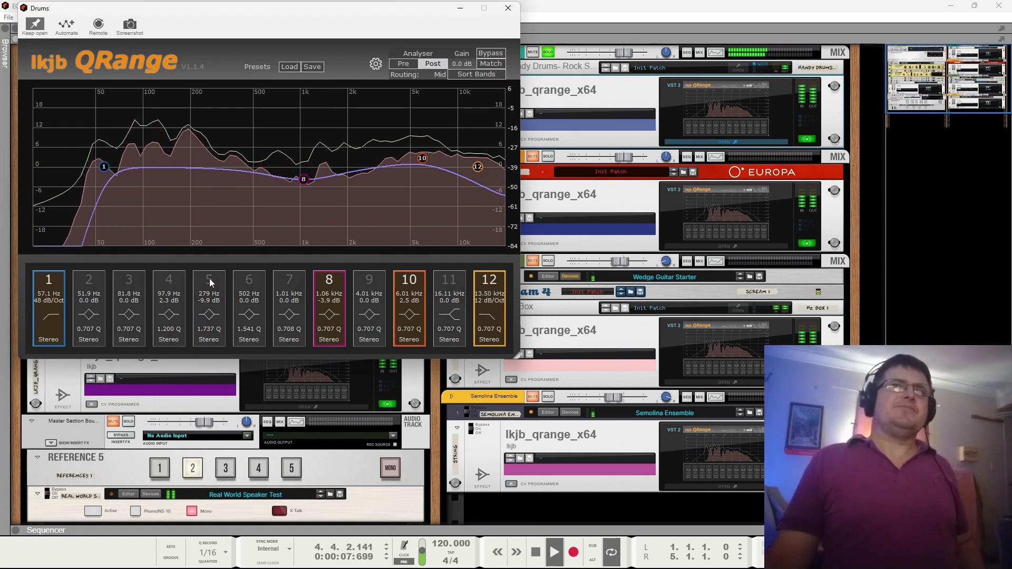
left_click(210, 282)
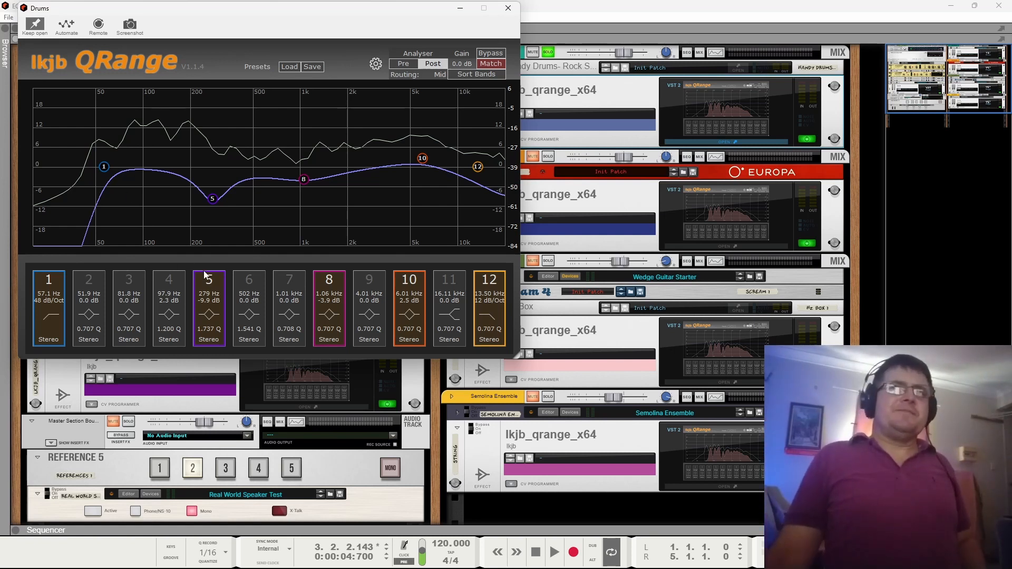
key("space")
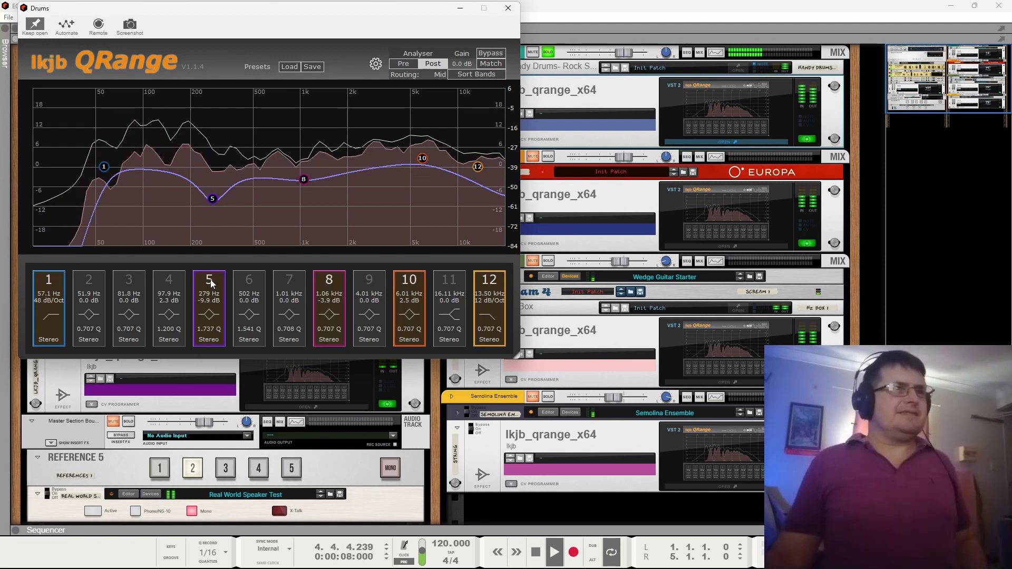
key("space")
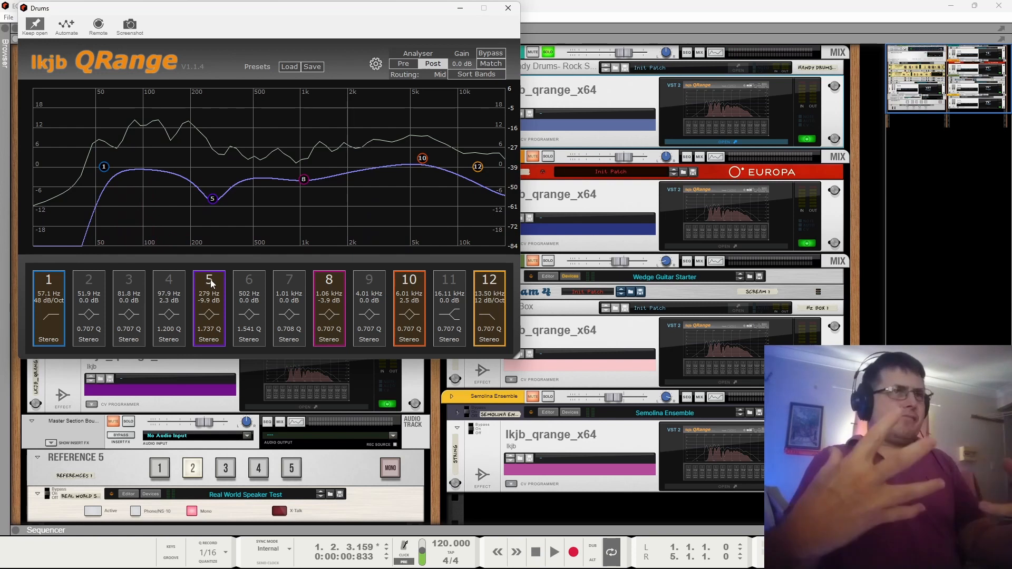
key("space")
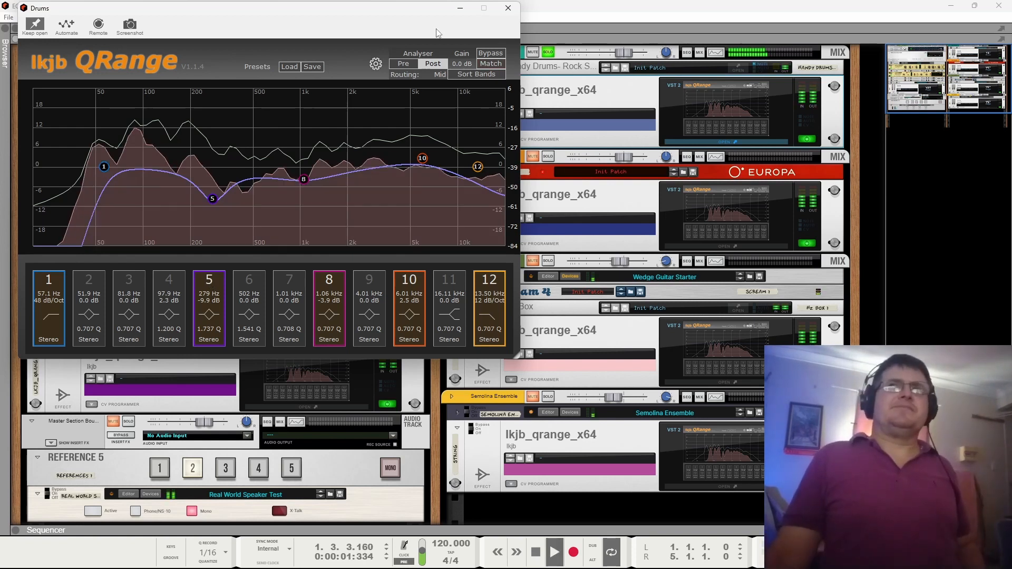
Open the Handy Drums channel's Spectrum EQ alongside the drums' QRange EQ and switch the channel EQ off.
left_click(509, 9)
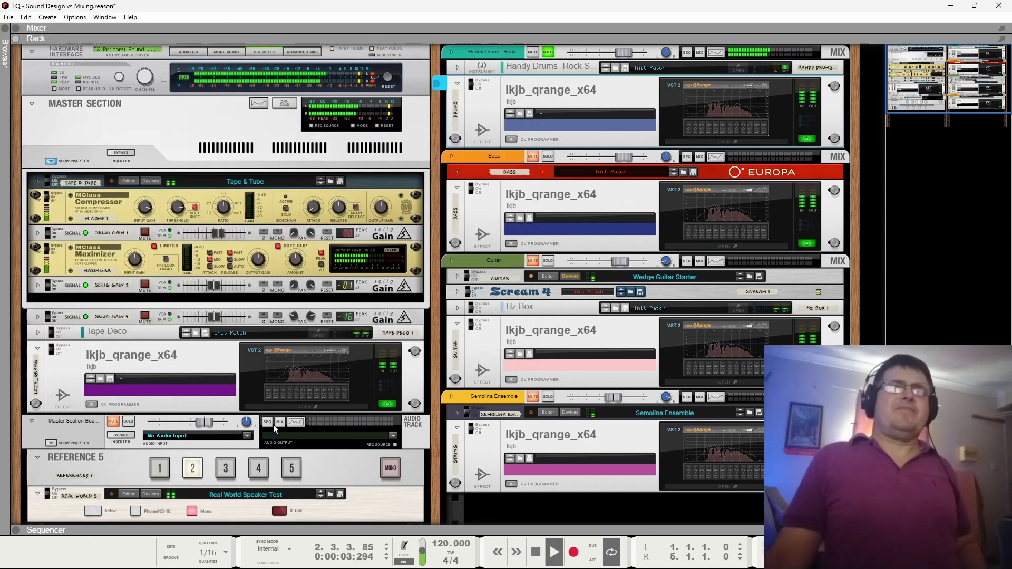
key("F2")
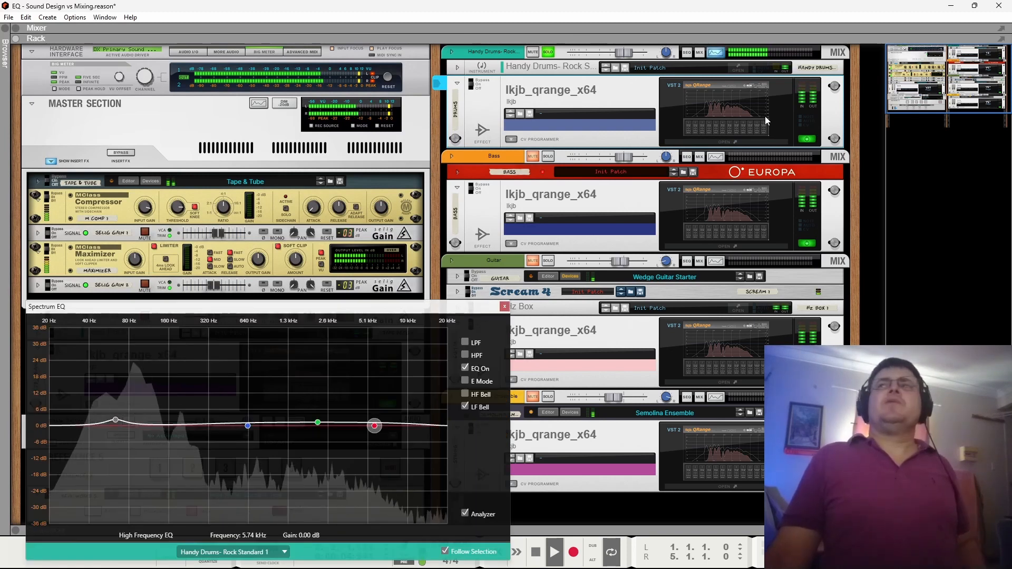
left_click(720, 124)
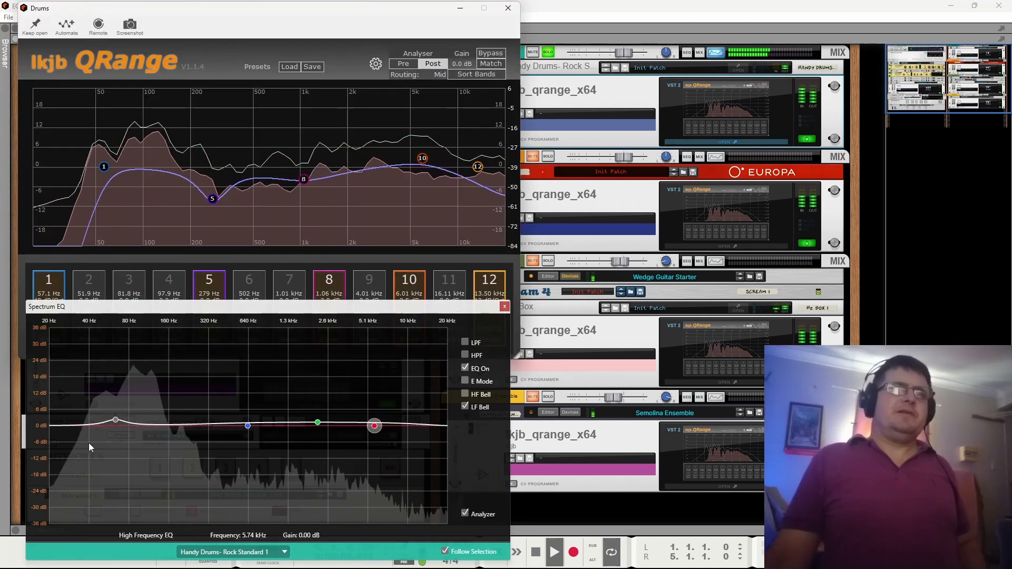
left_click(465, 368)
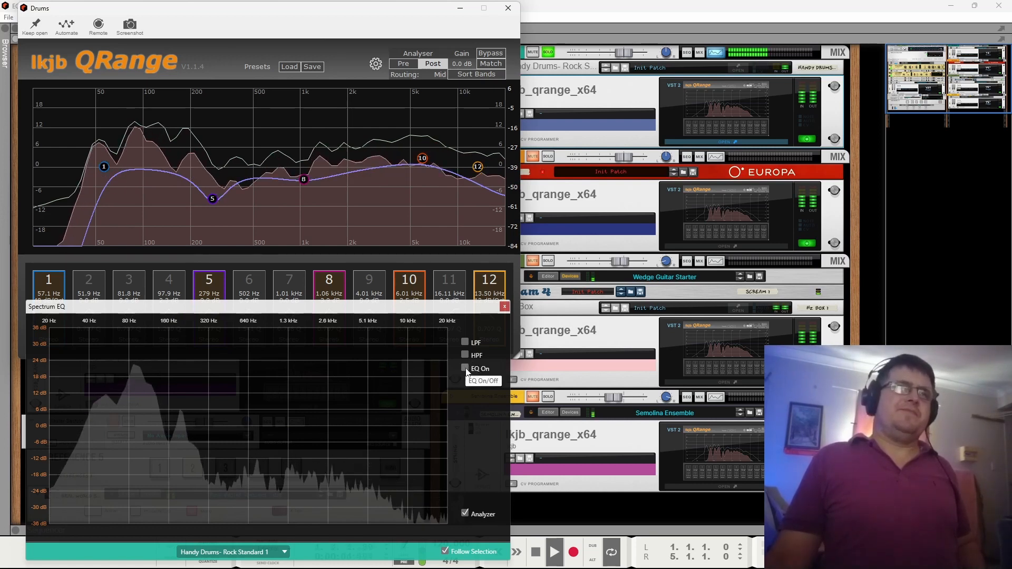
Compare the soloed drums by toggling the Handy Drums channel's Spectrum EQ on and off during playback.
left_click(465, 368)
mouse_move(318, 423)
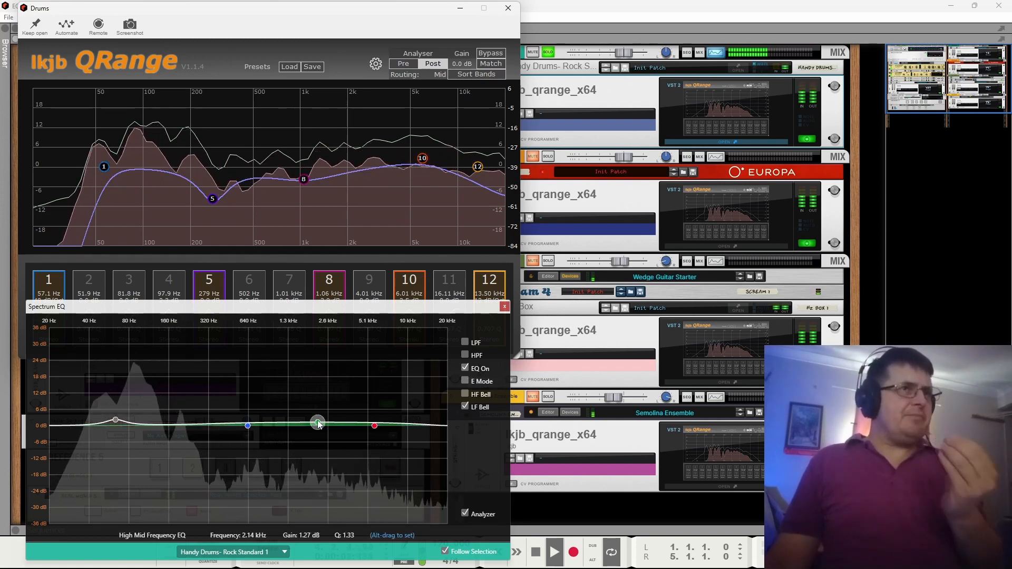
left_click(466, 368)
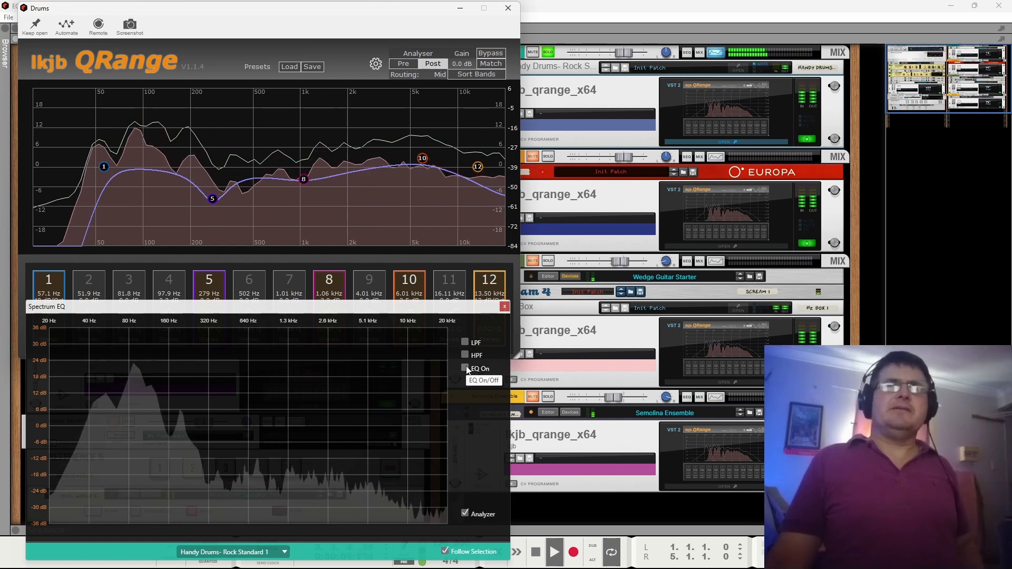
left_click(465, 367)
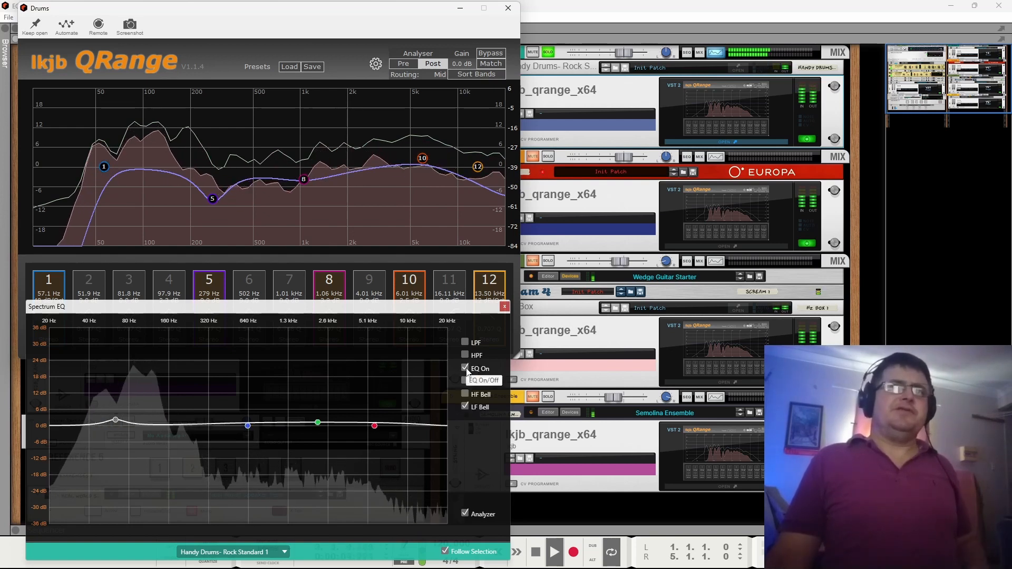
mouse_move(117, 418)
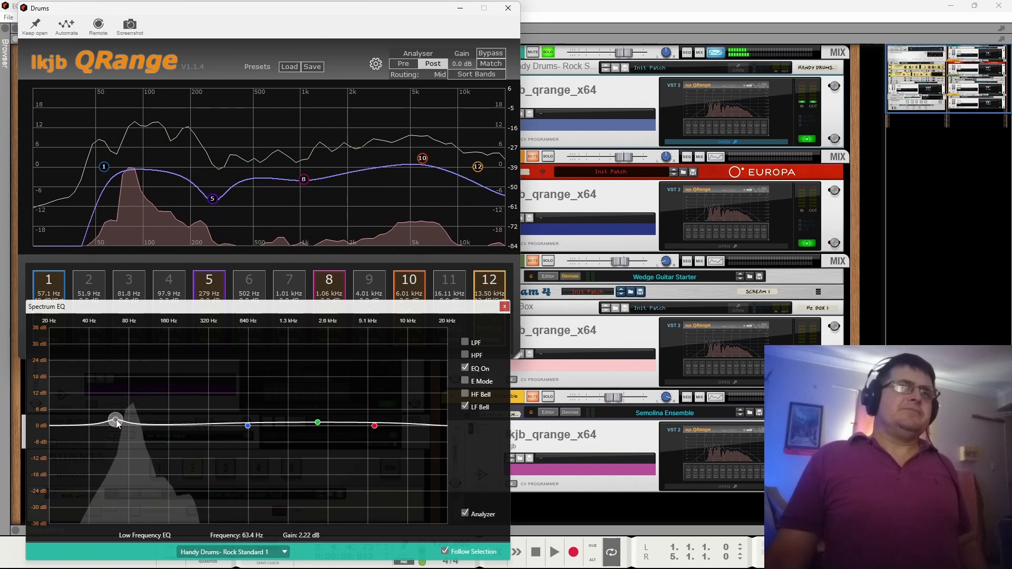
Audition the drums with QRange's band 1 low cut off and on, and with the channel's Spectrum EQ off and on.
key("space")
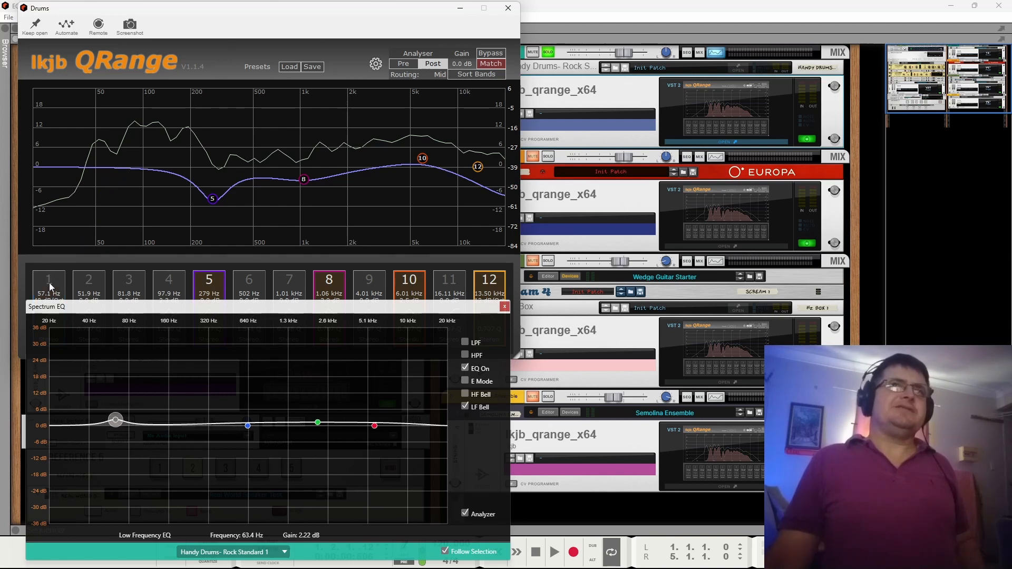
key("space")
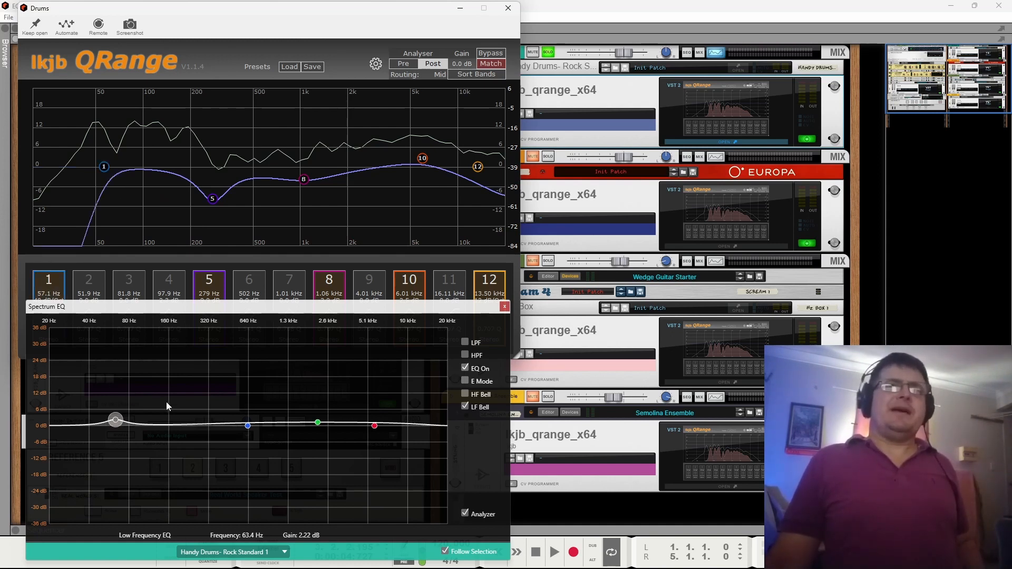
key("space")
left_click(465, 369)
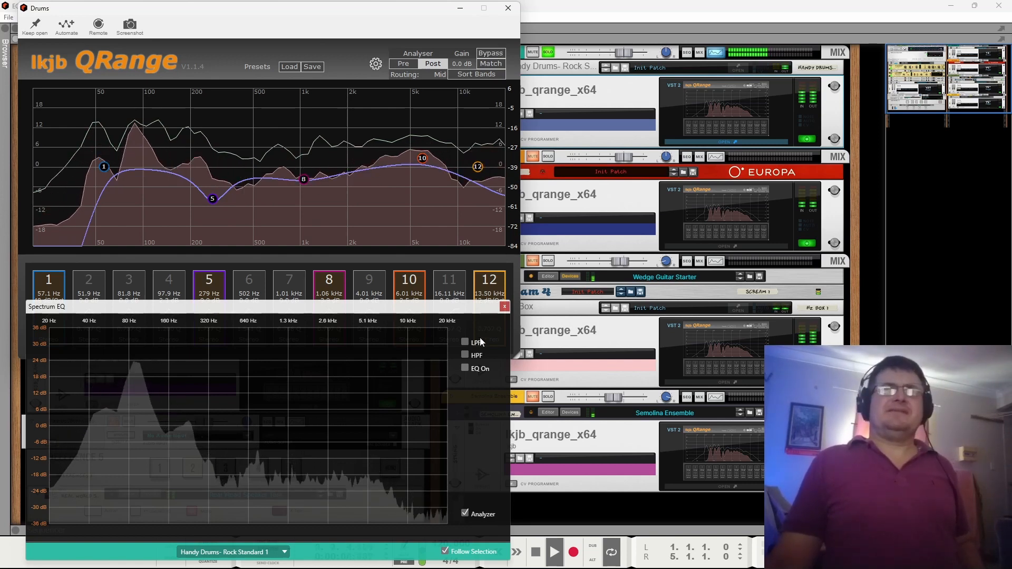
left_click(466, 366)
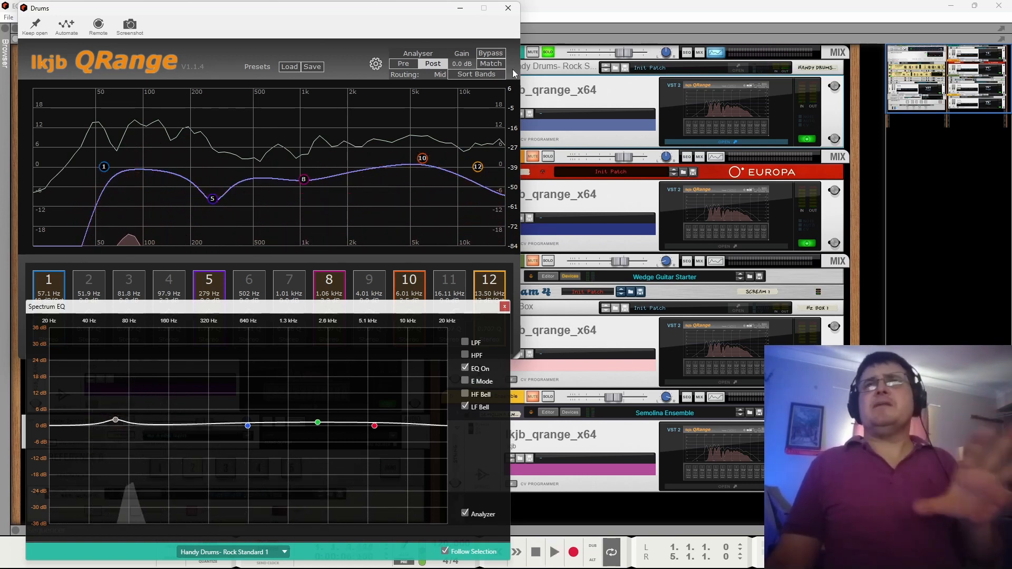
Solo the Bass channel and keep only its QRange EQ open, closing the drums' QRange and the Spectrum EQ.
left_click(508, 8)
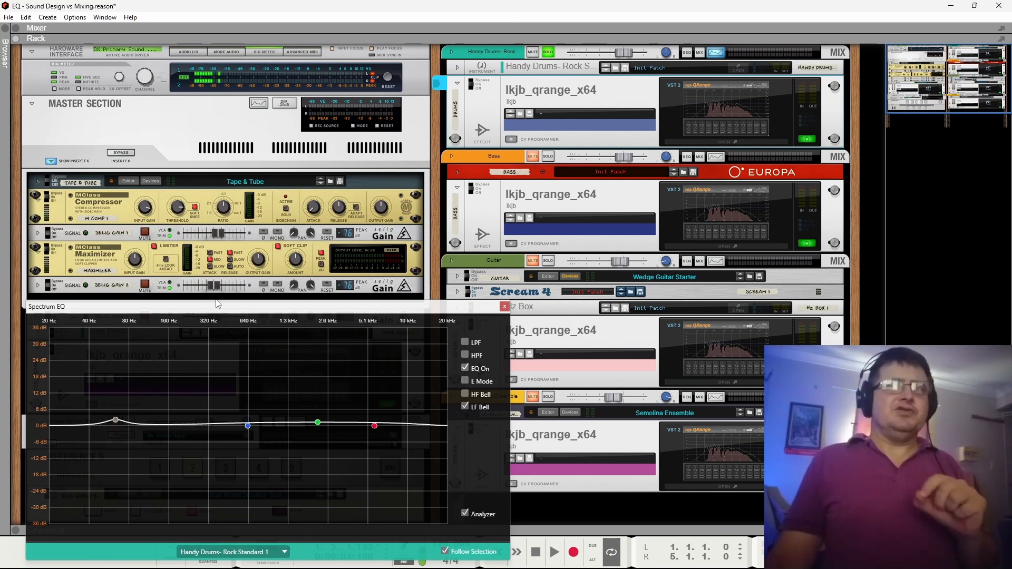
left_click_drag(217, 311, 201, 305)
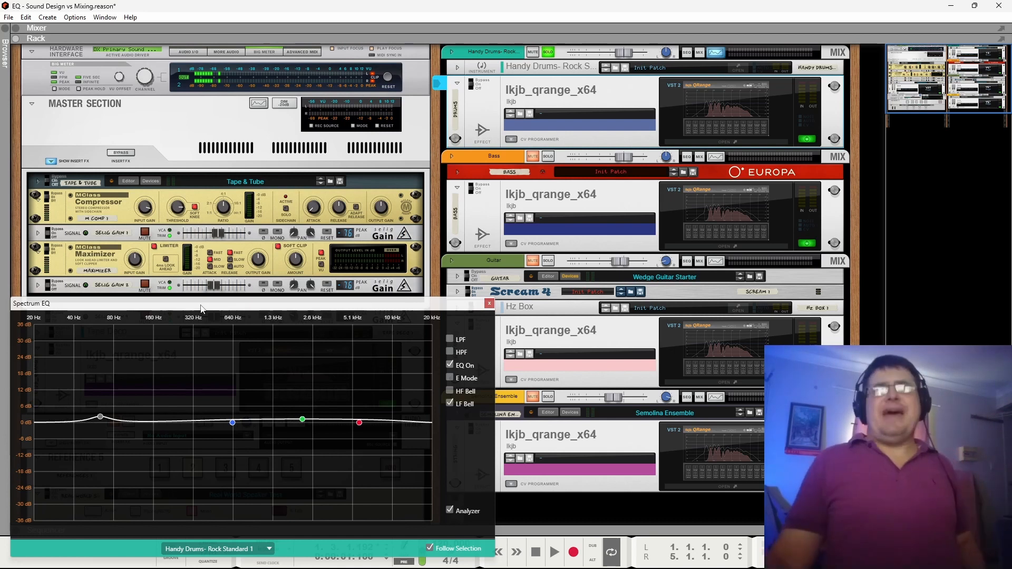
left_click(548, 157)
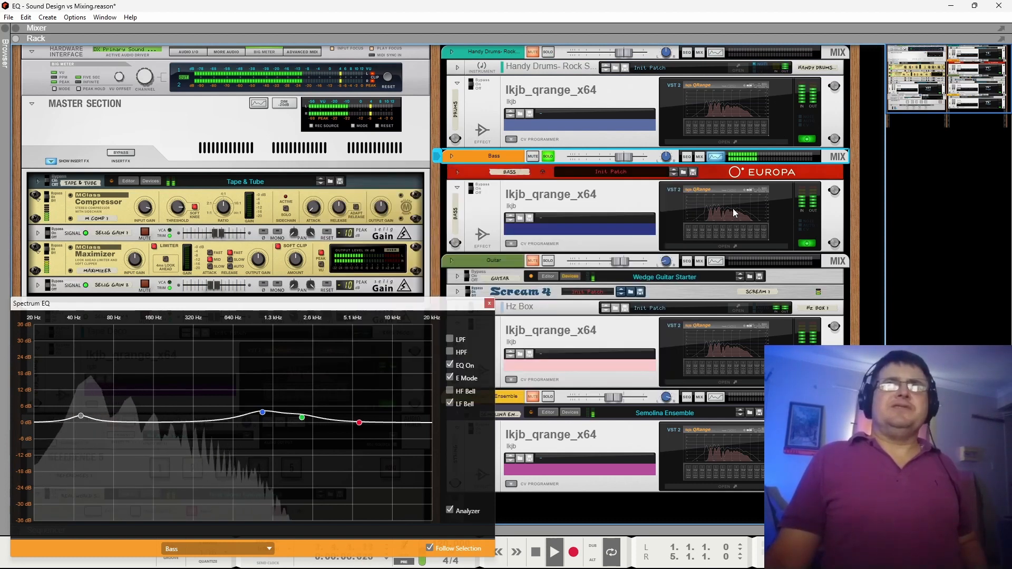
left_click(729, 207)
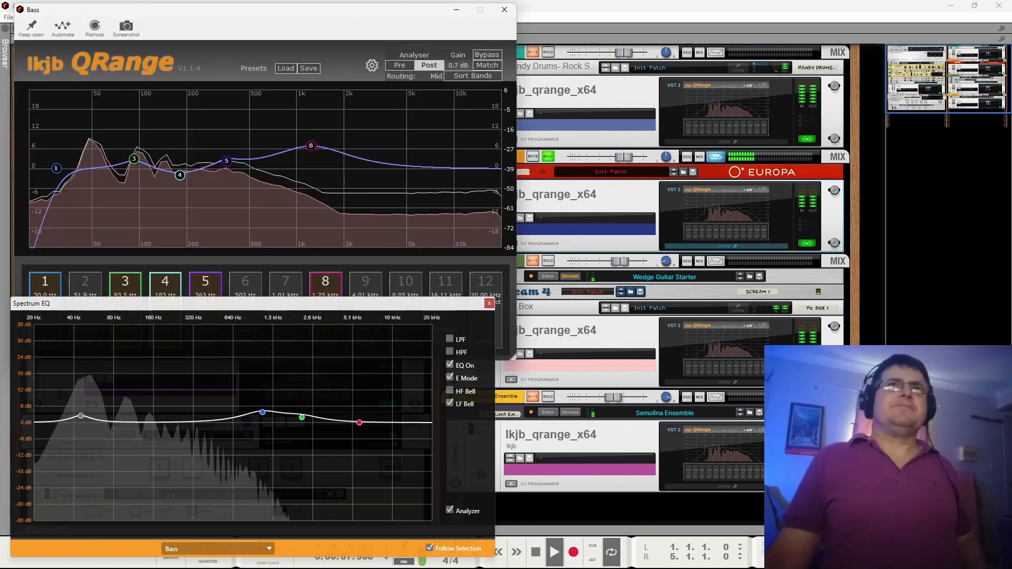
left_click(38, 25)
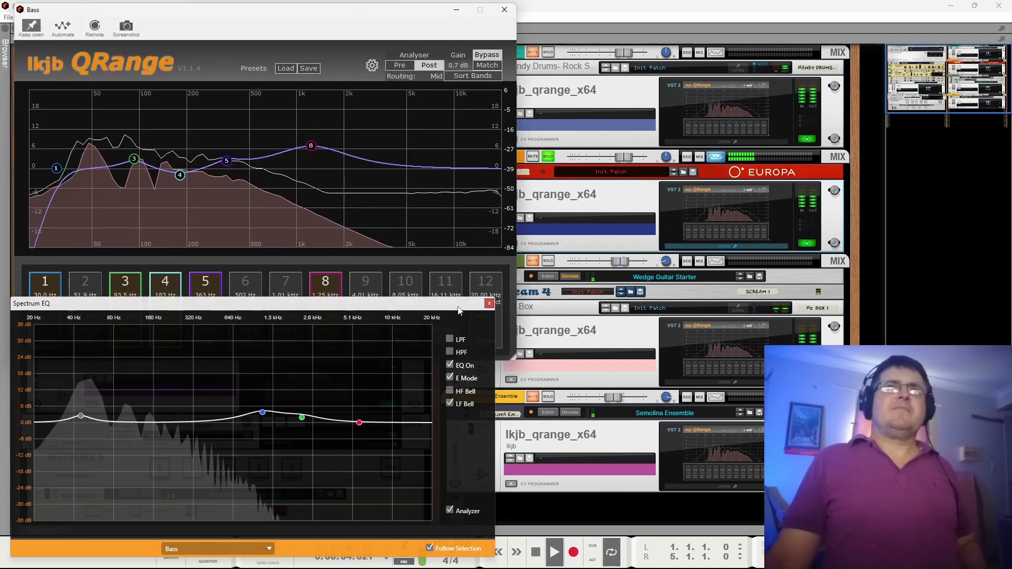
left_click(489, 303)
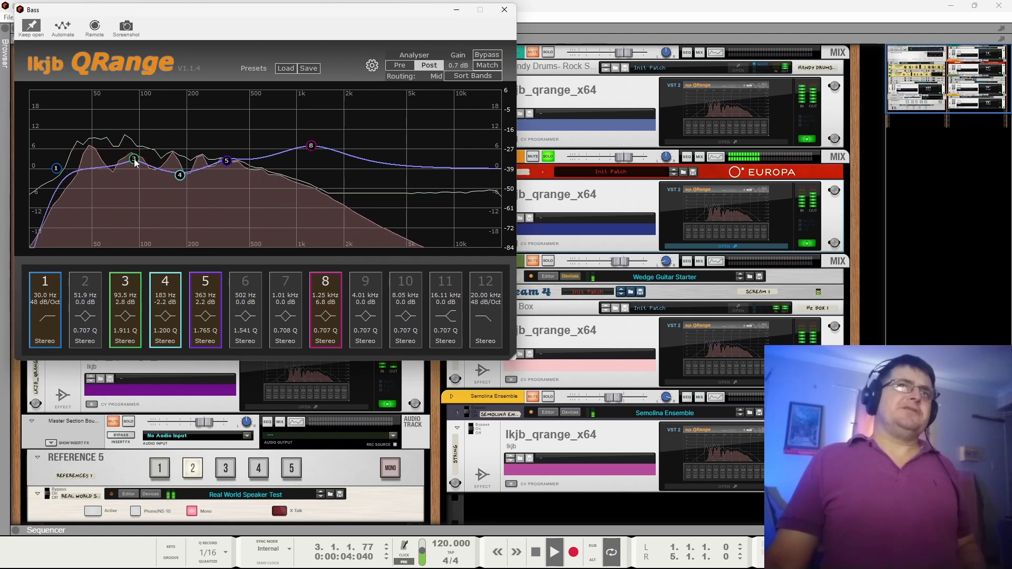
Boost the bass about 13.9 dB at 47.1 Hz with QRange's band 2, and switch the band off.
left_click(85, 285)
left_click_drag(95, 171, 95, 159)
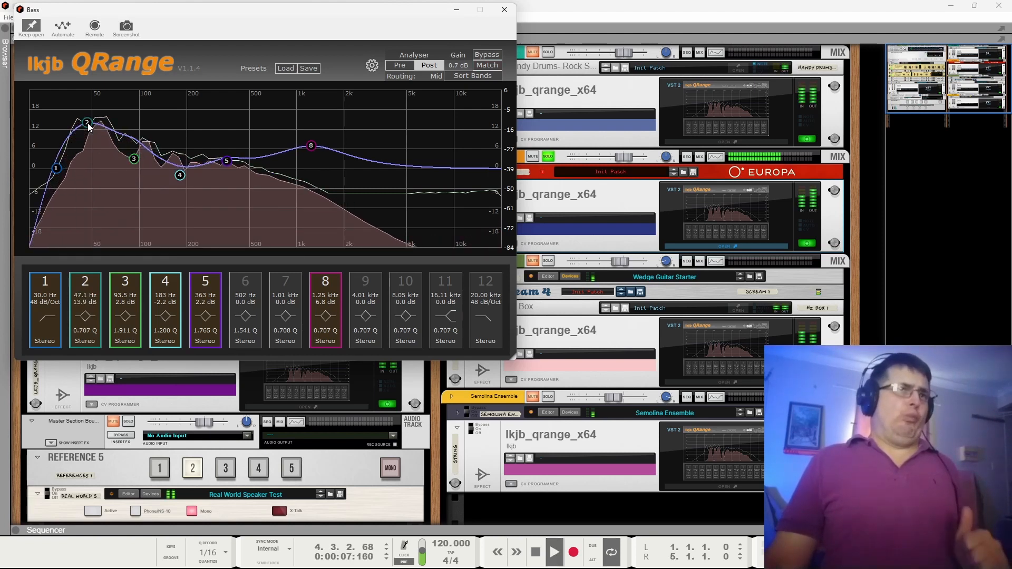
left_click(90, 287)
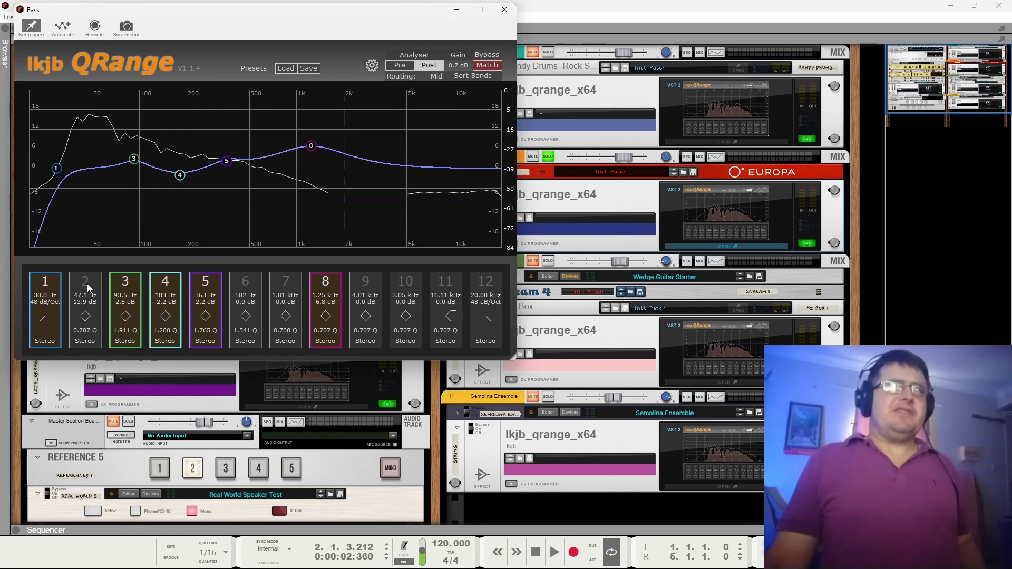
Compare the soloed bass with QRange's band 2 boost on and off over repeated playback, leaving the band off.
left_click(87, 283)
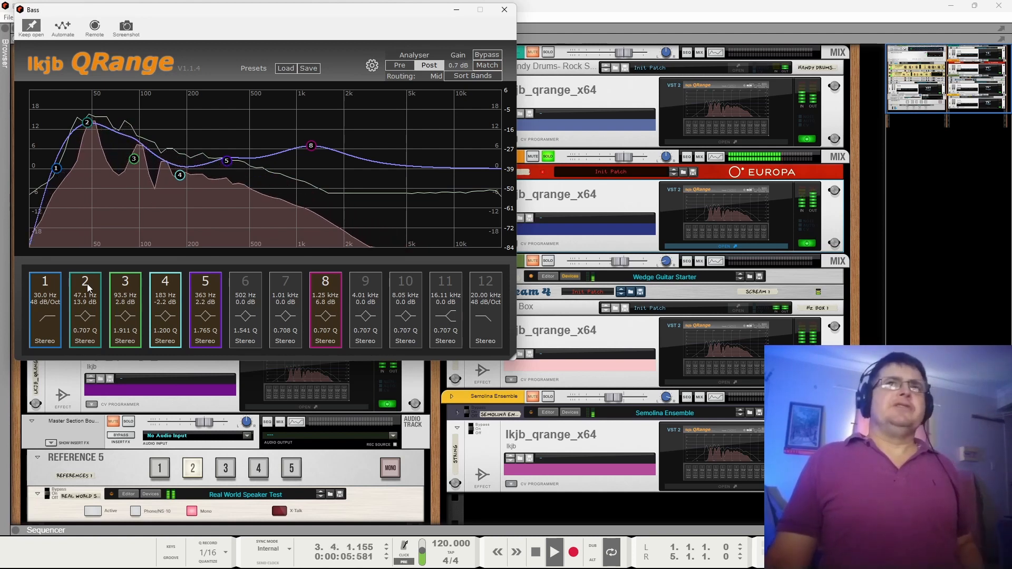
left_click(87, 284)
key("space")
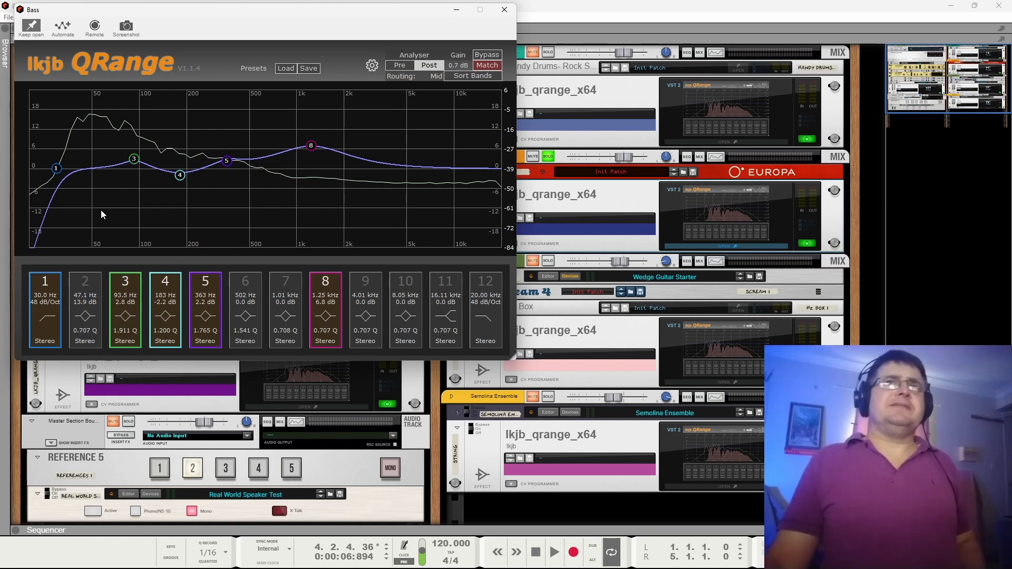
left_click(84, 281)
key("space")
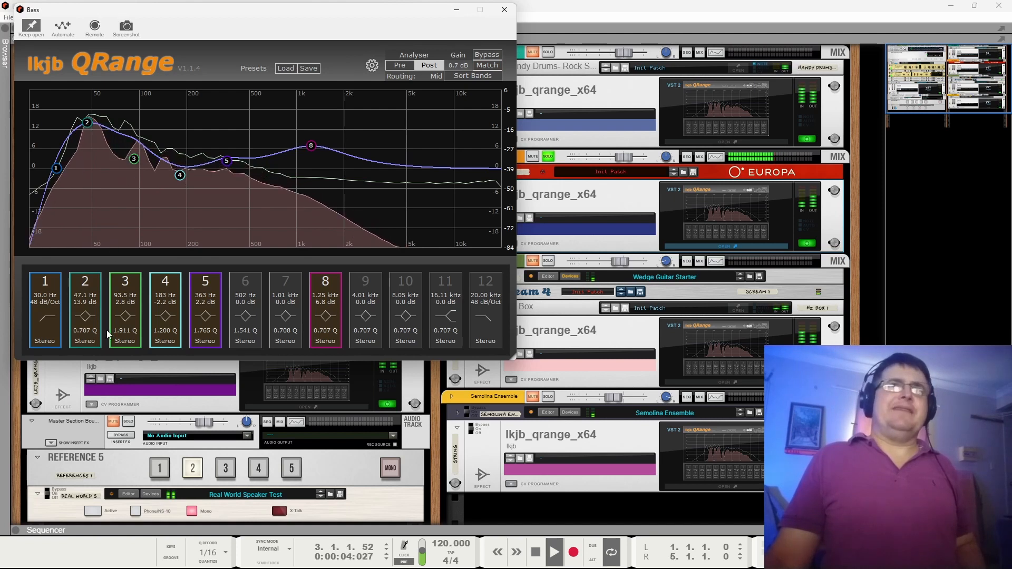
left_click(90, 289)
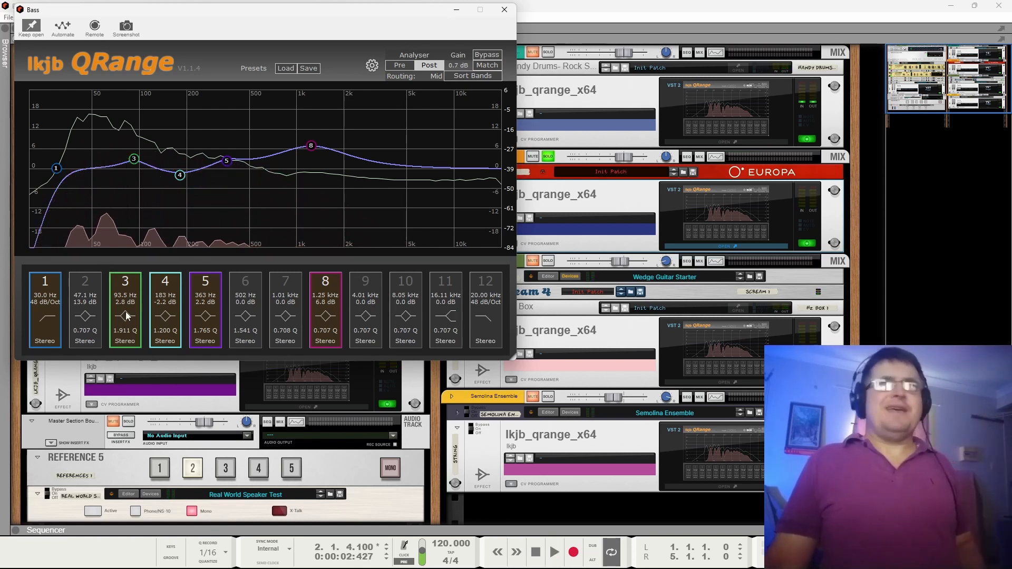
Unsolo the bass and compare its QRange EQ within the full mix by toggling the plugin's bypass.
left_click(552, 160)
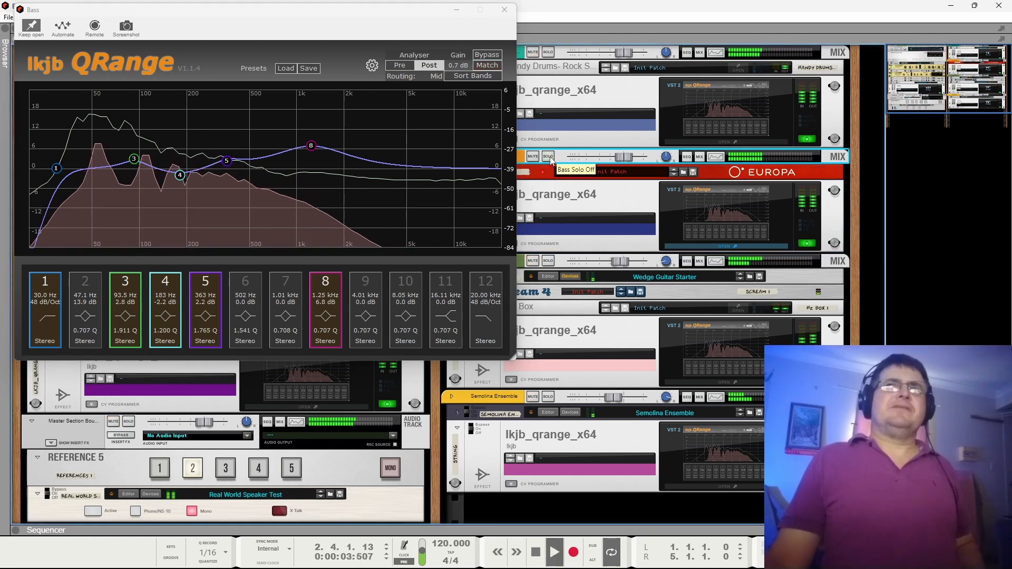
left_click(487, 56)
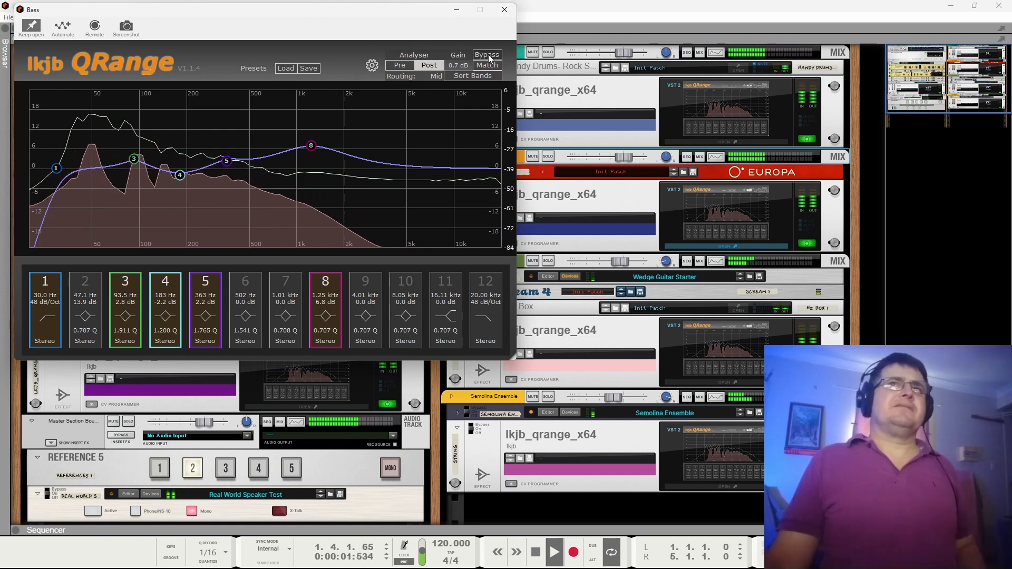
key("space")
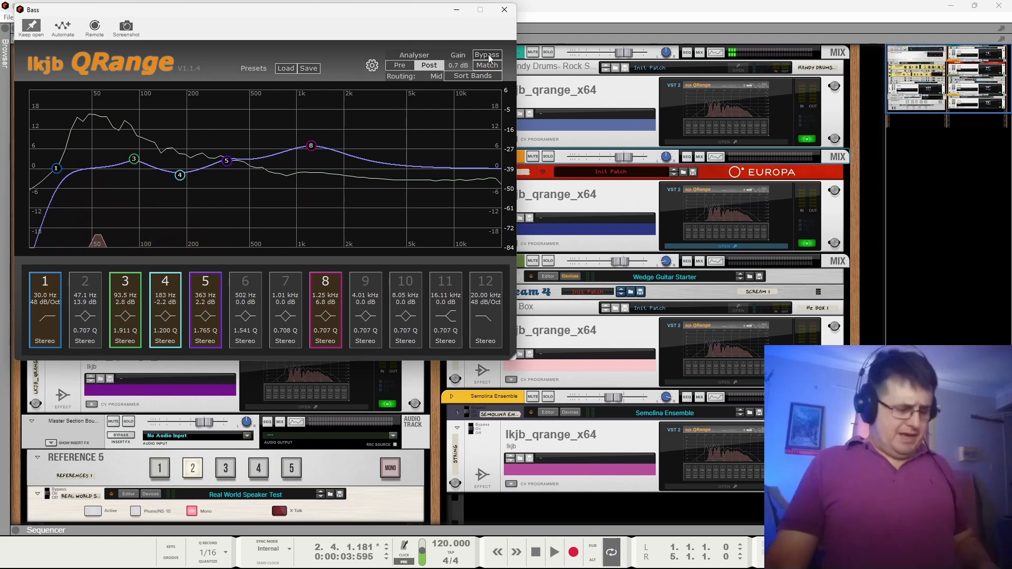
Open the Bass channel's Spectrum EQ, compare it off and on in the full mix, and inspect its low frequency band.
key("F2")
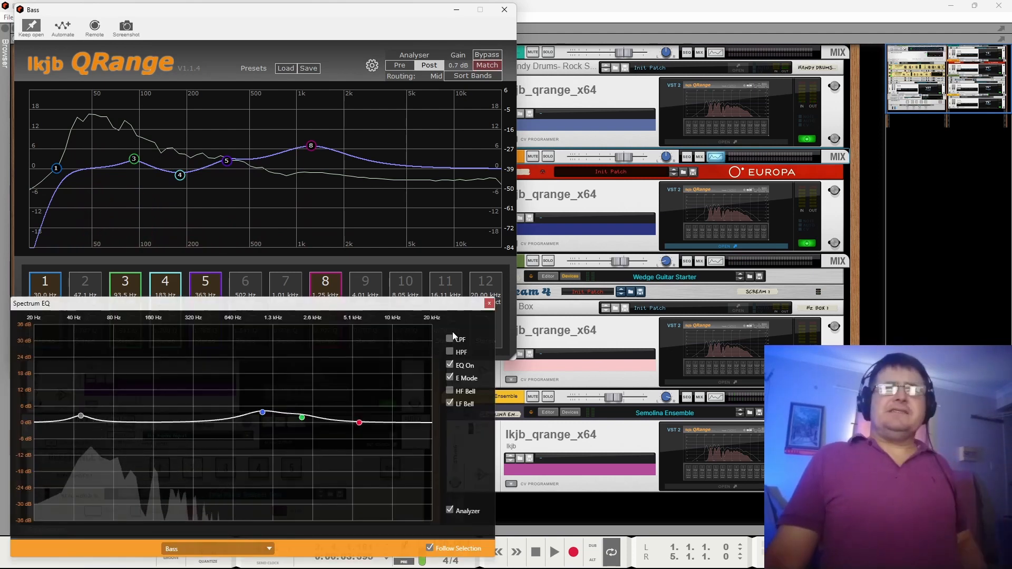
key("space")
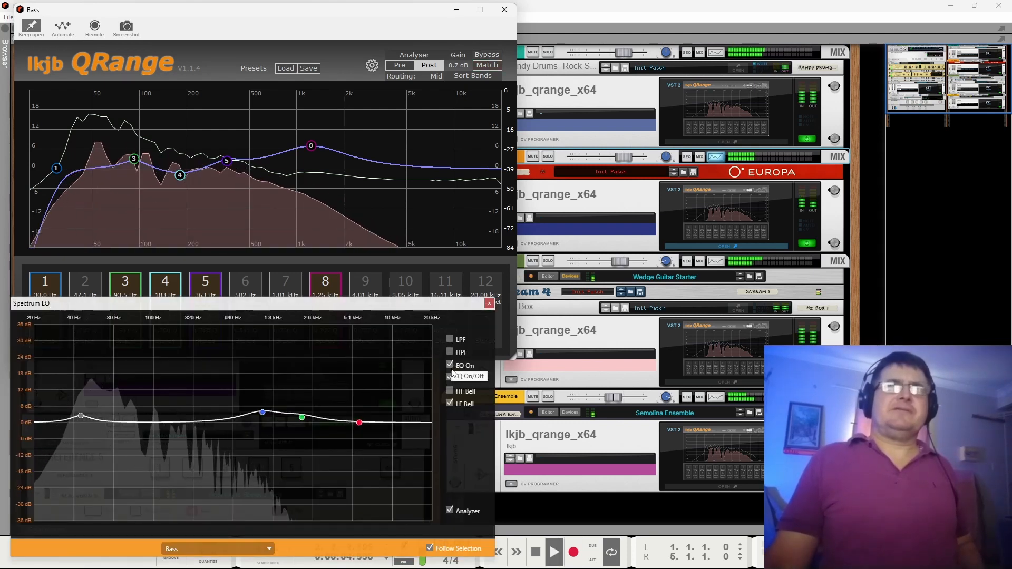
left_click(450, 365)
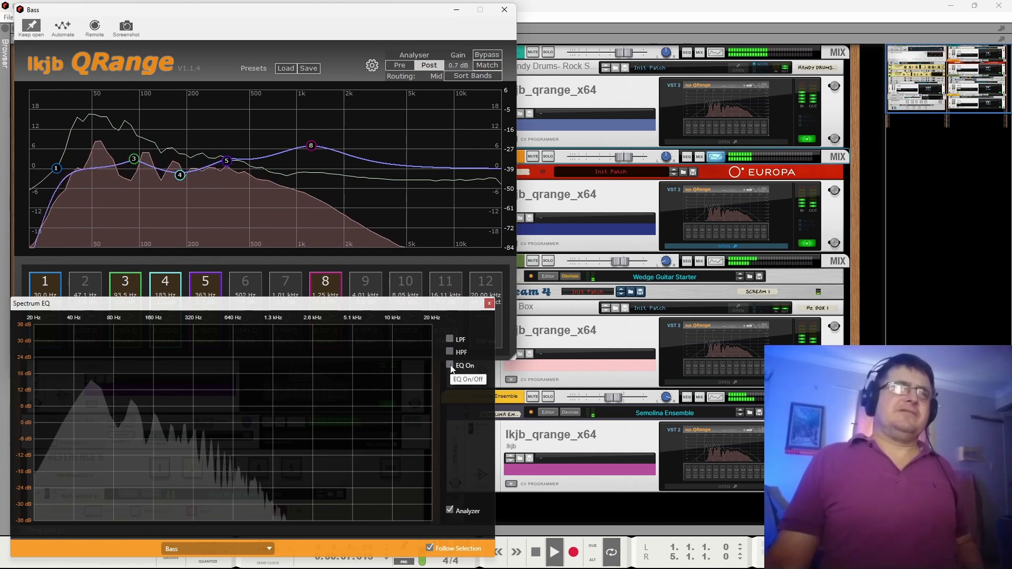
left_click(450, 365)
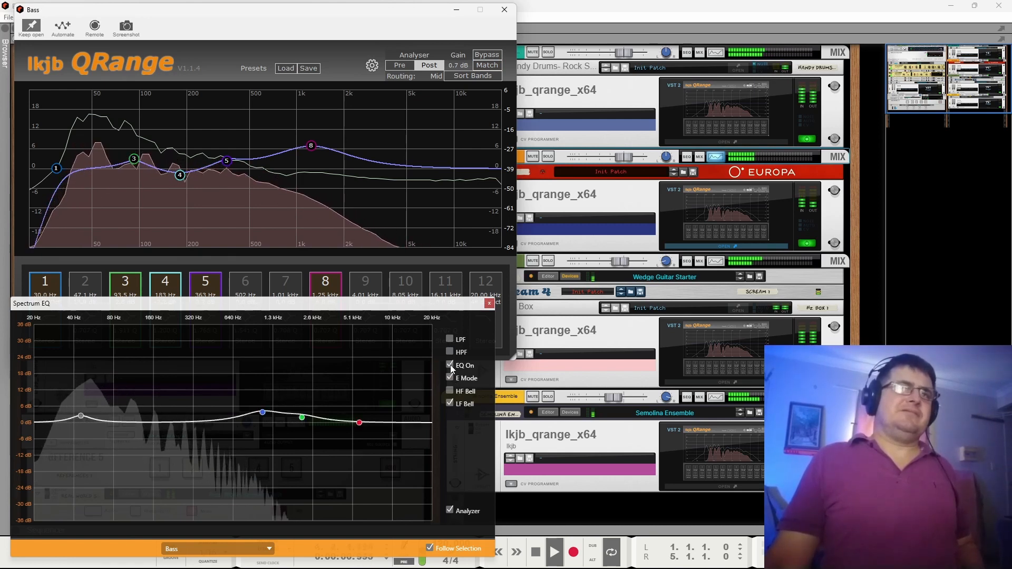
mouse_move(81, 416)
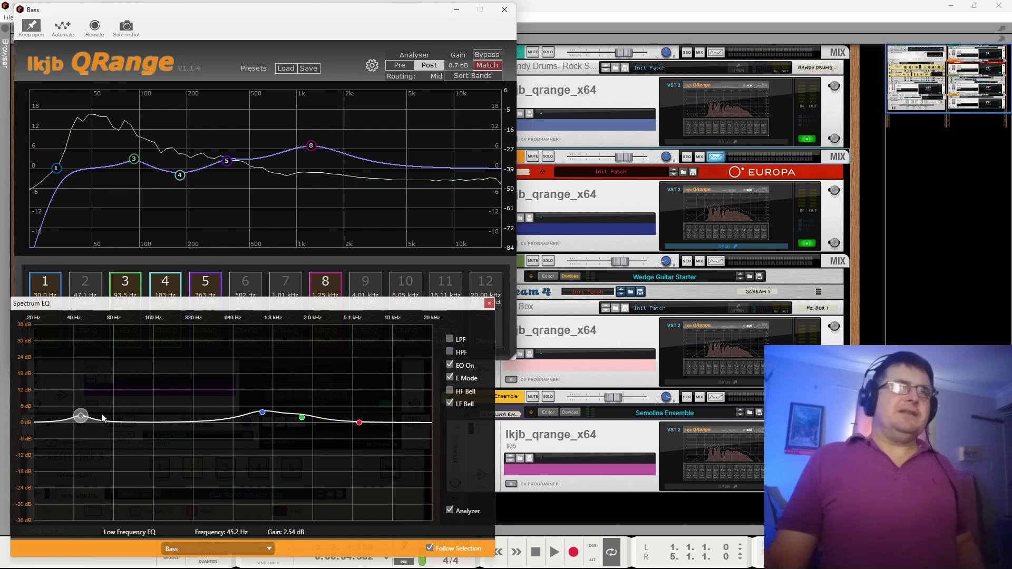
Lower the faders of the Handy Drums and Bass channels.
left_click(569, 53)
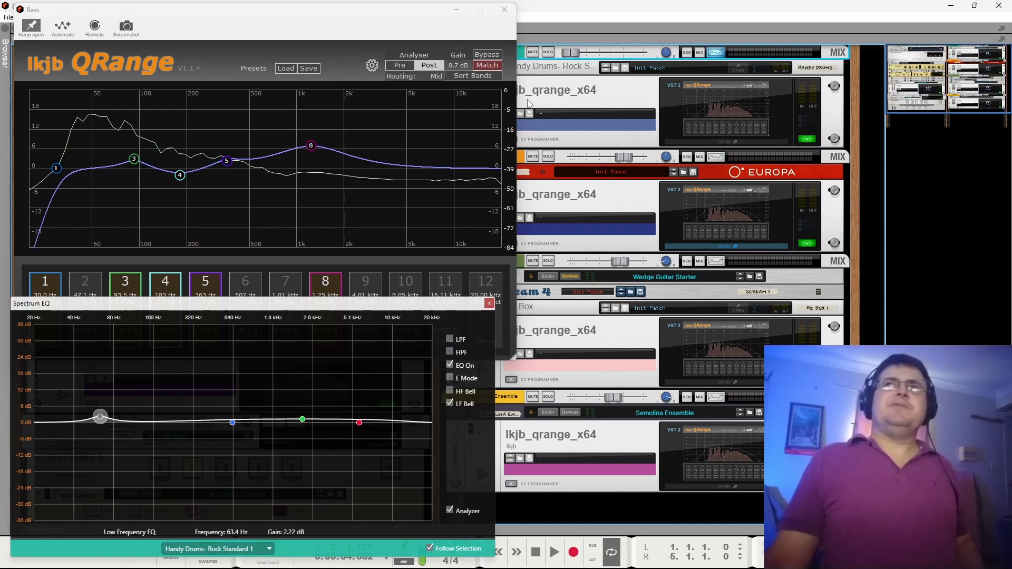
left_click(564, 158)
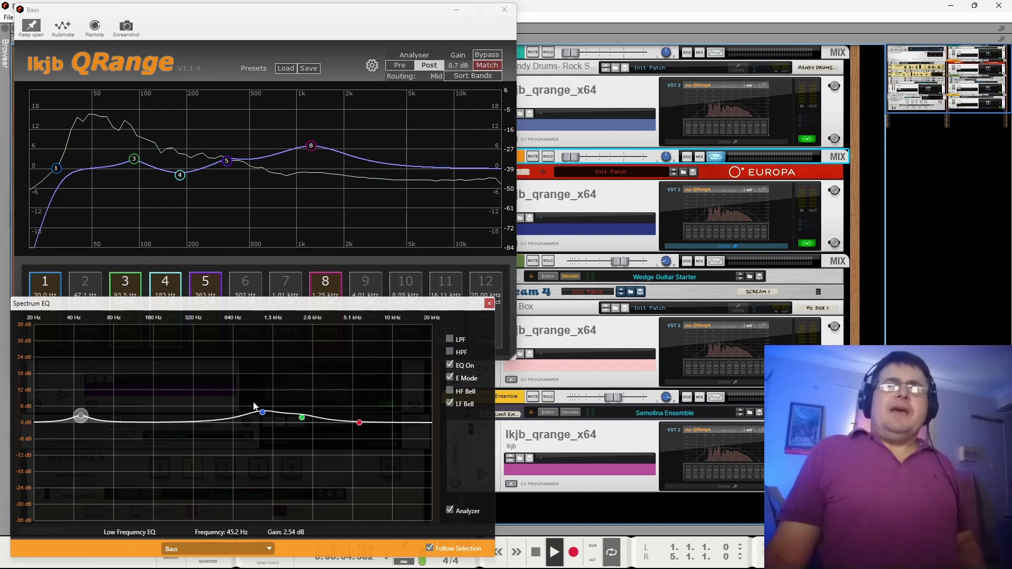
key("space")
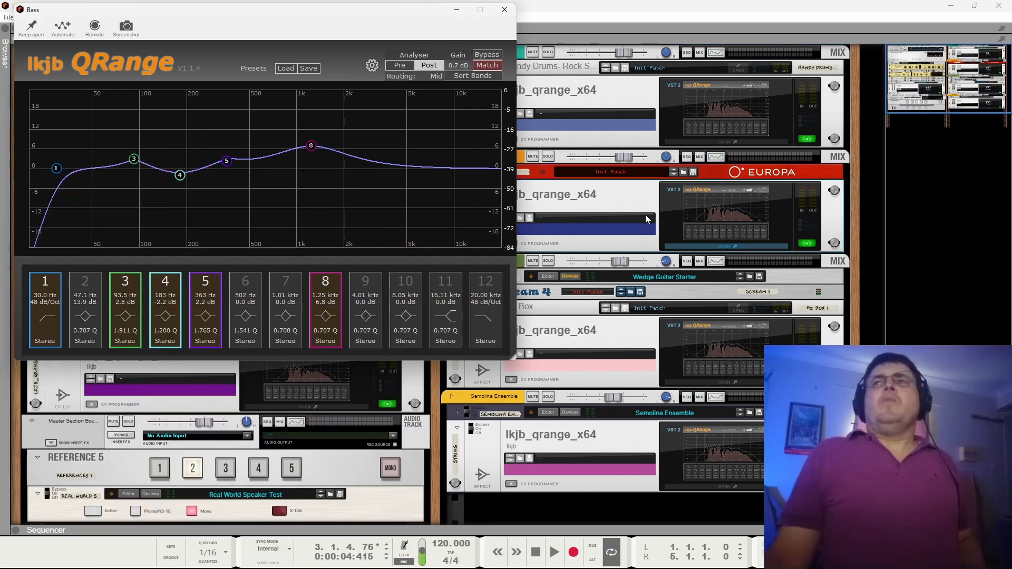
Audition the bass soloed and back in the full mix, with its QRange and Spectrum EQ both open.
key("space")
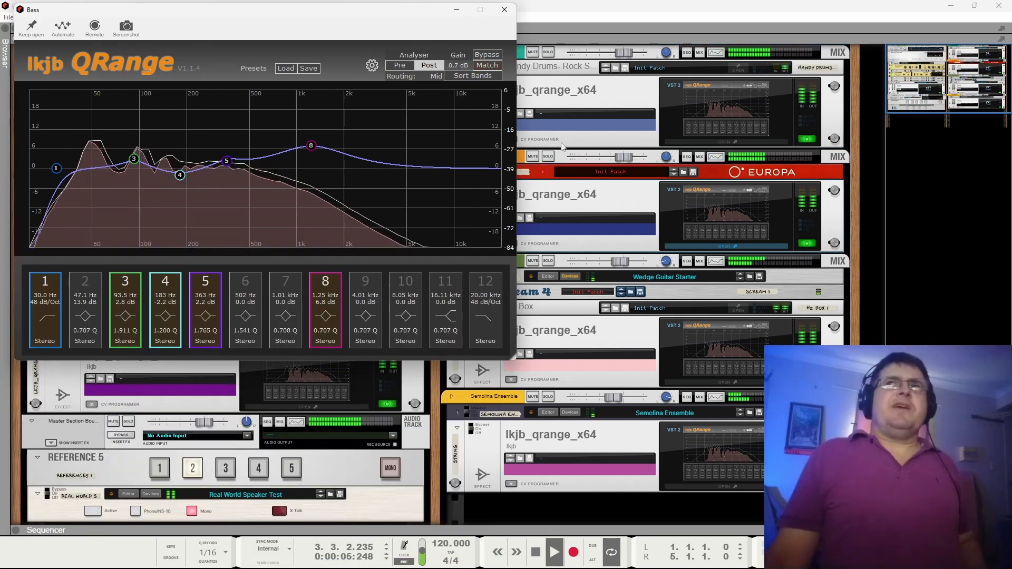
left_click(548, 157)
double_click(678, 213)
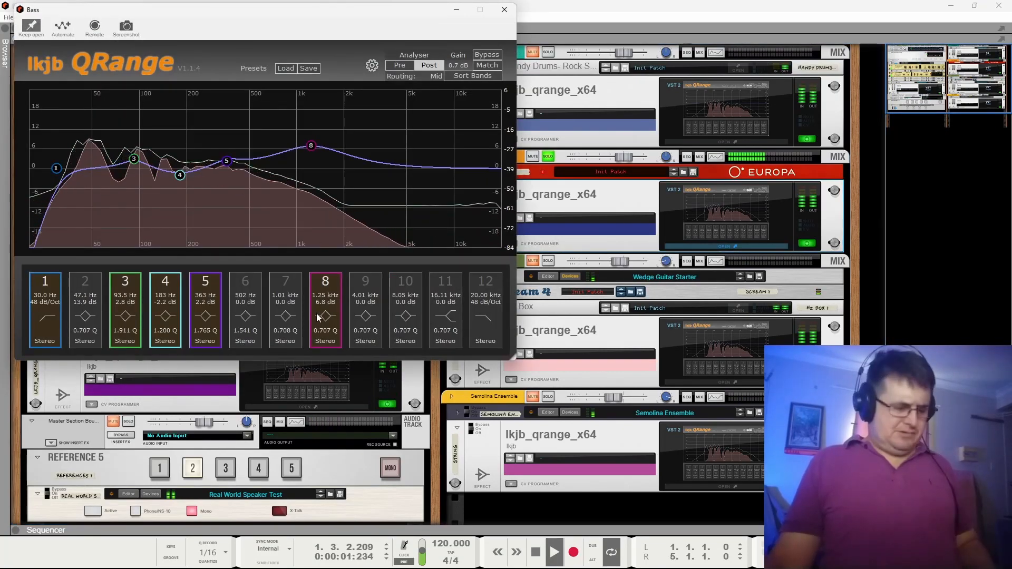
key("F2")
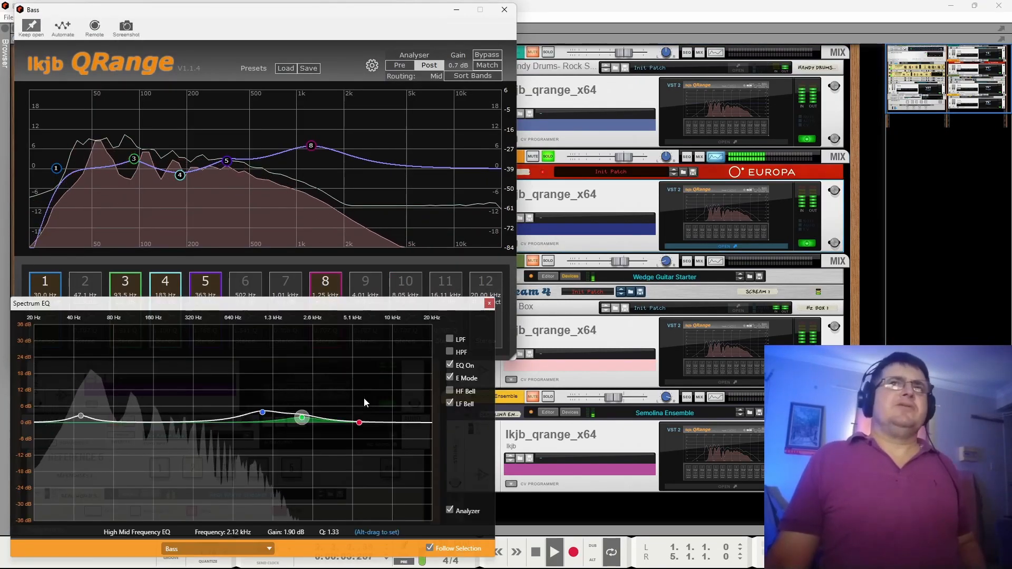
left_click(548, 158)
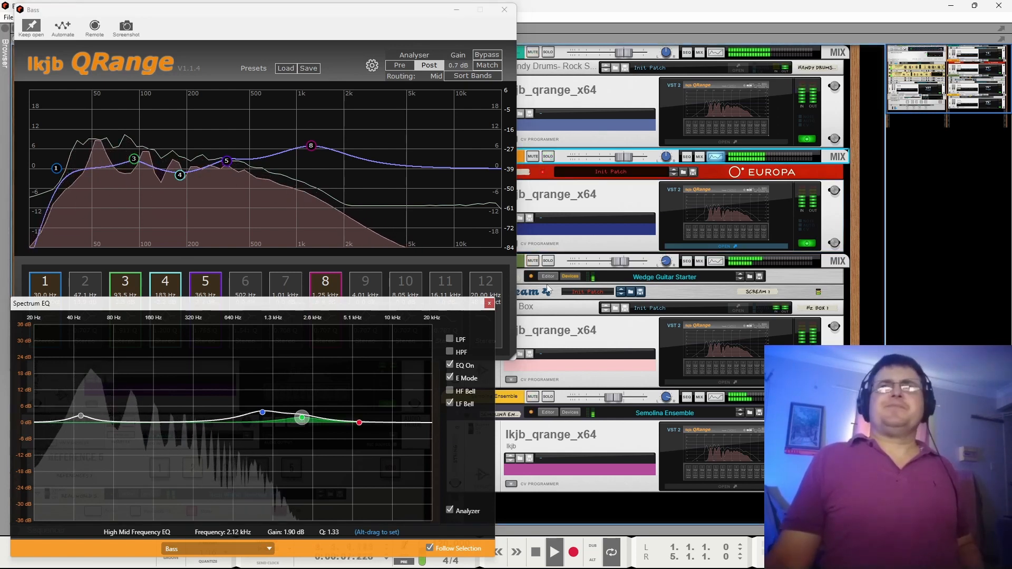
Mute the Guitar and Semolina Ensemble channels and compare the bass's Spectrum EQ and QRange off and on against the drums.
left_click(533, 260)
left_click(533, 397)
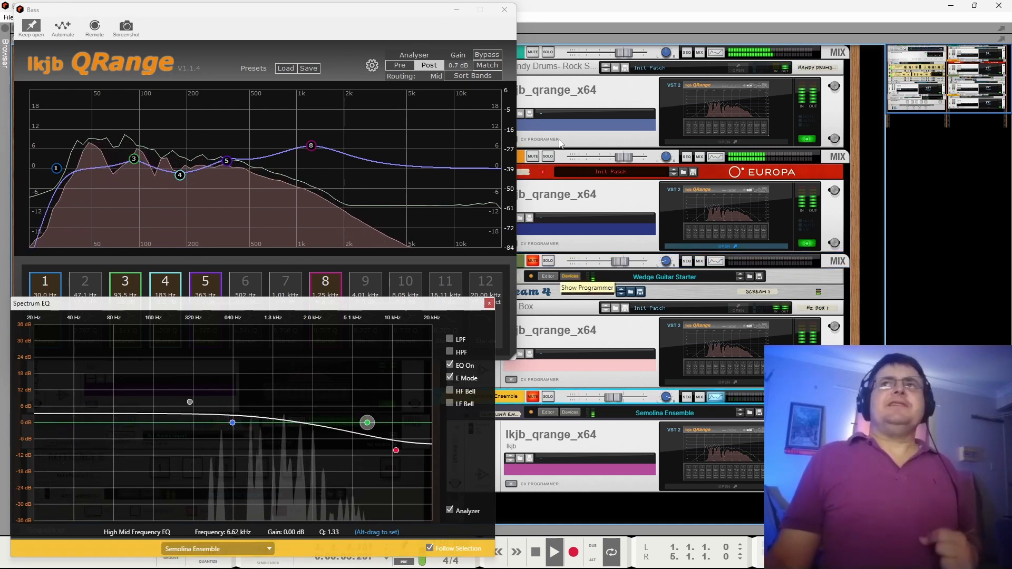
left_click(571, 163)
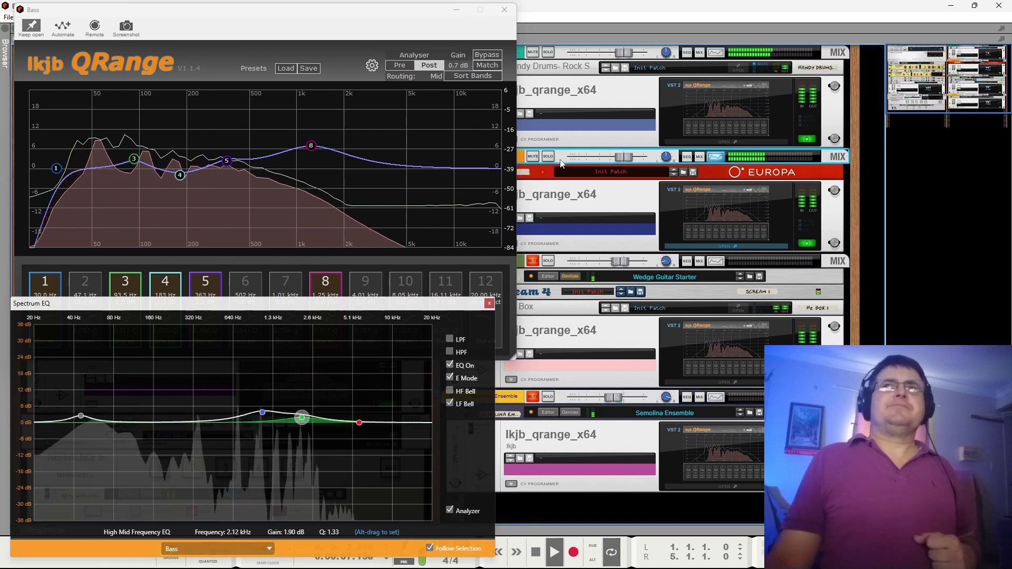
left_click(453, 366)
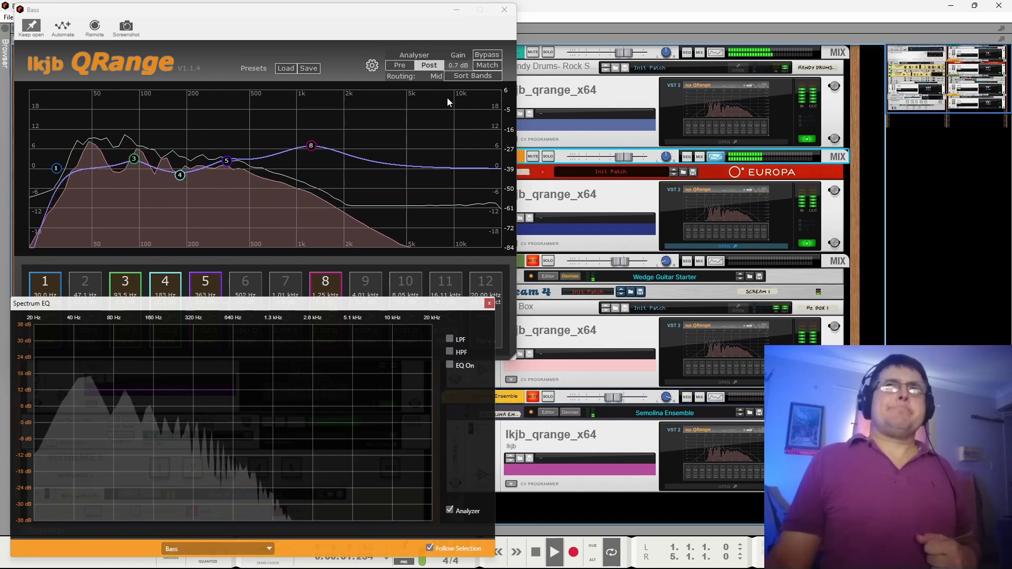
left_click(488, 58)
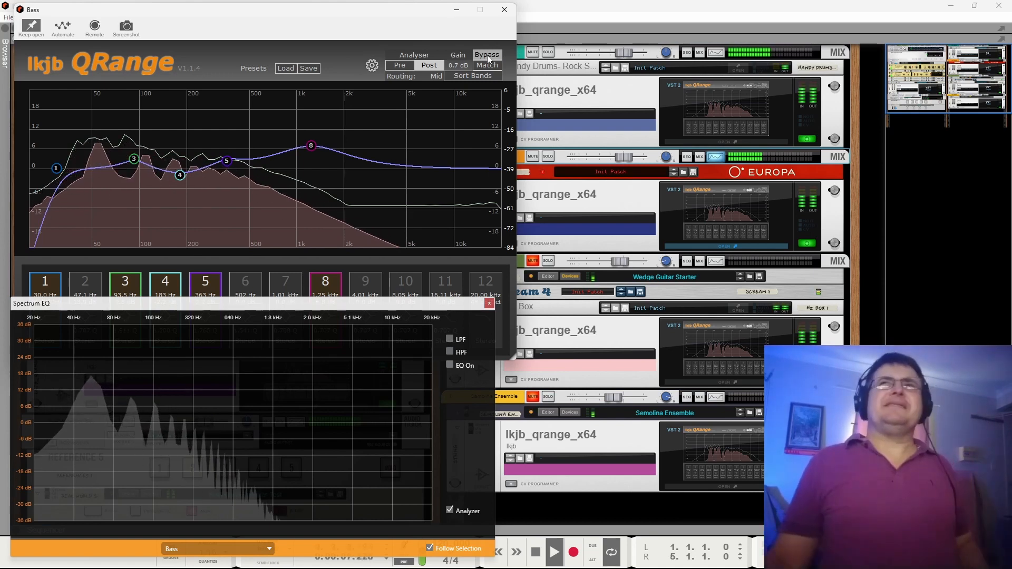
left_click(449, 365)
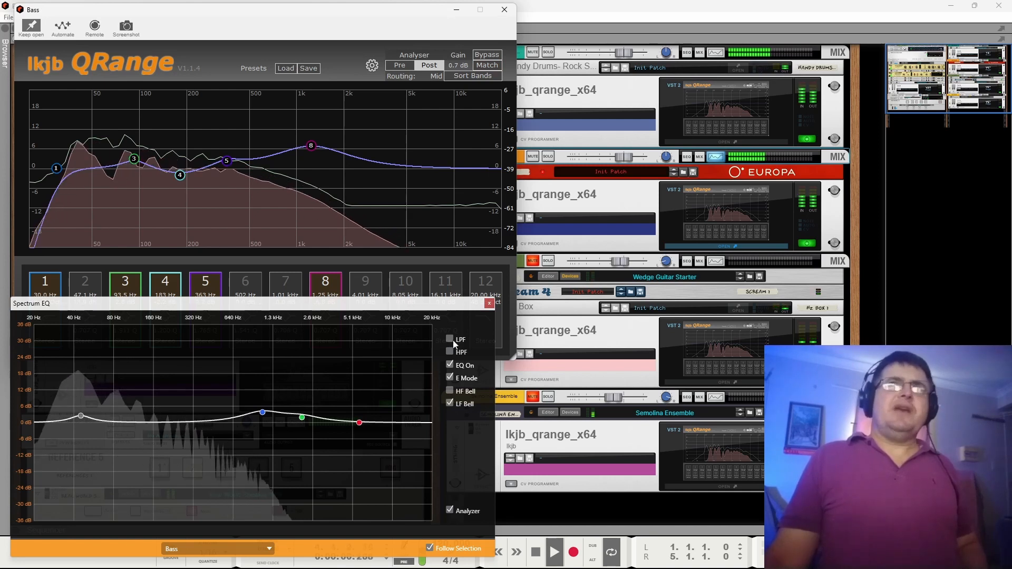
Unmute the Guitar and Semolina Ensemble channels, audition the bass in the full mix, and close both Bass EQ windows.
left_click(534, 274)
left_click(532, 407)
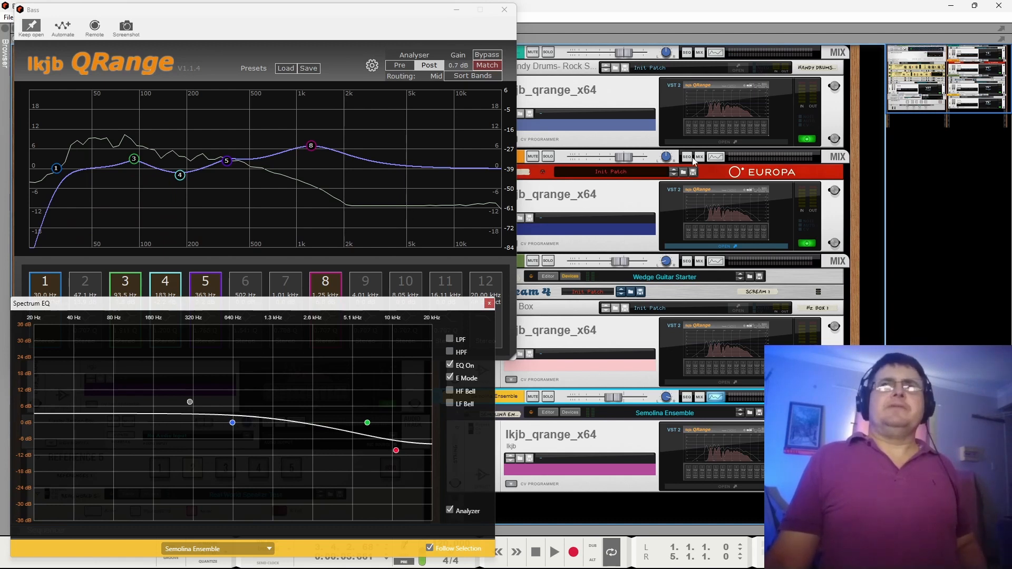
left_click(845, 161)
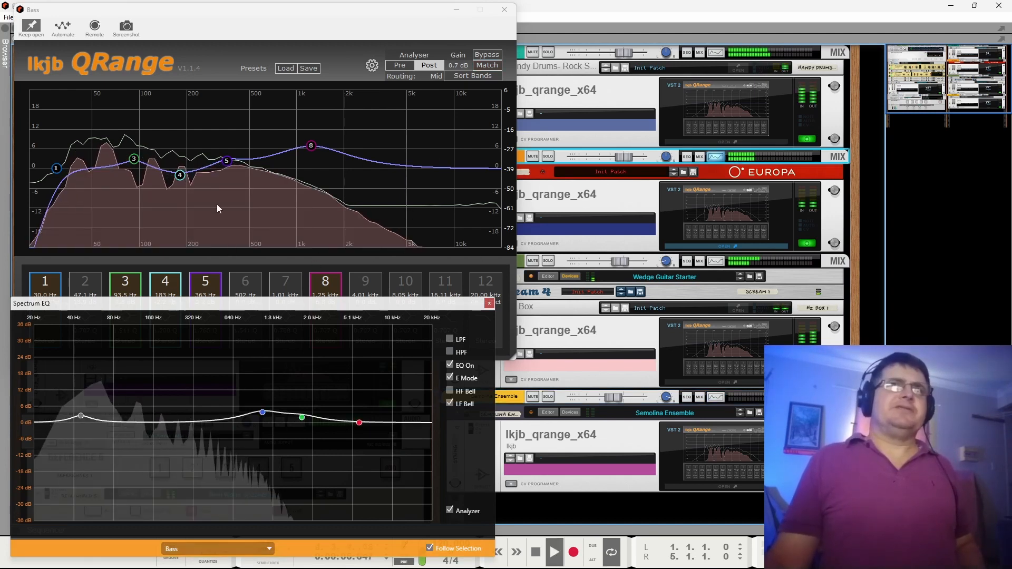
key("space")
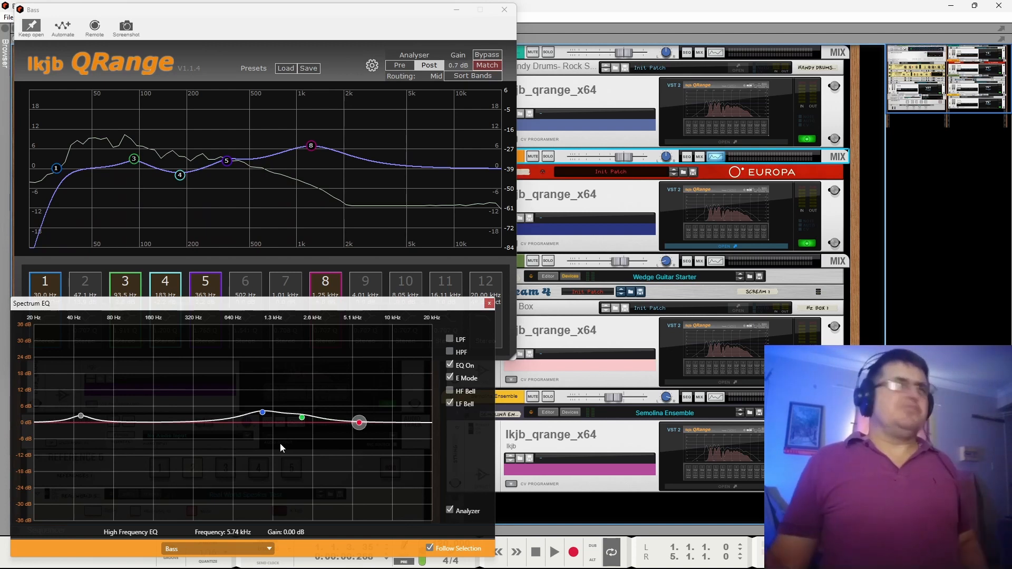
left_click(504, 10)
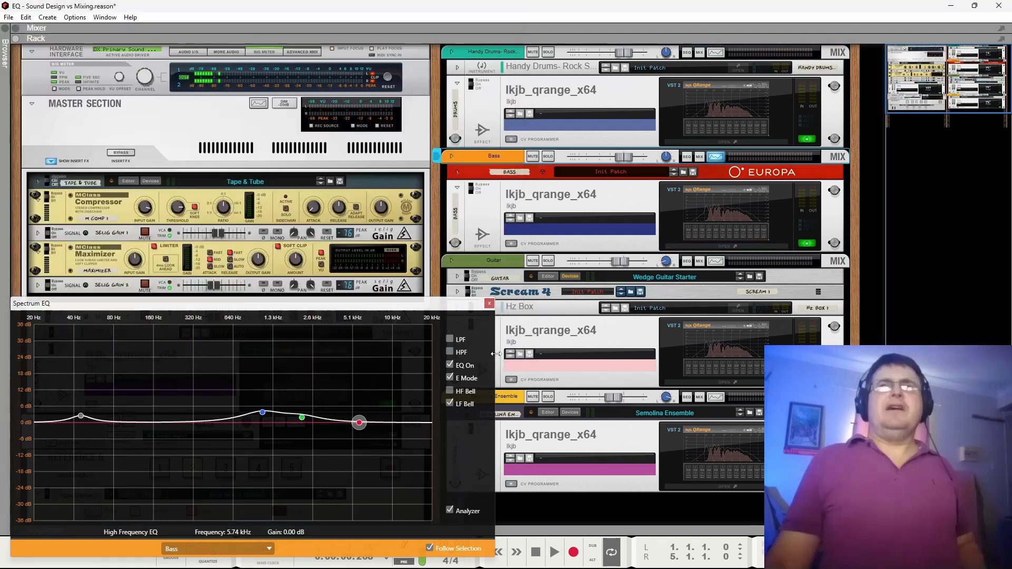
left_click(489, 304)
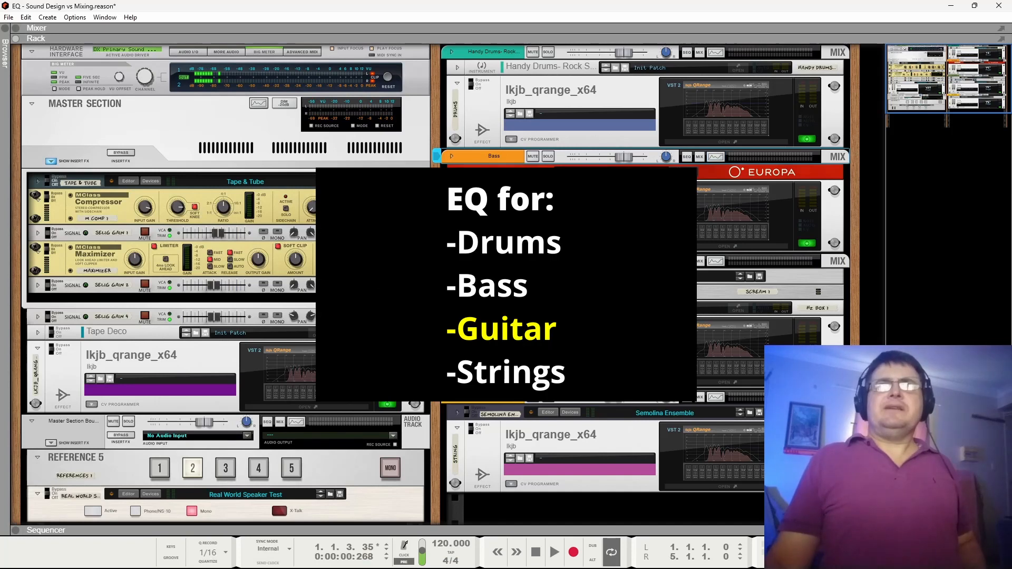
Keep the guitar's QRange window open, and switch off the Guitar channel's Spectrum EQ before closing the Spectrum EQ window.
left_click(726, 381)
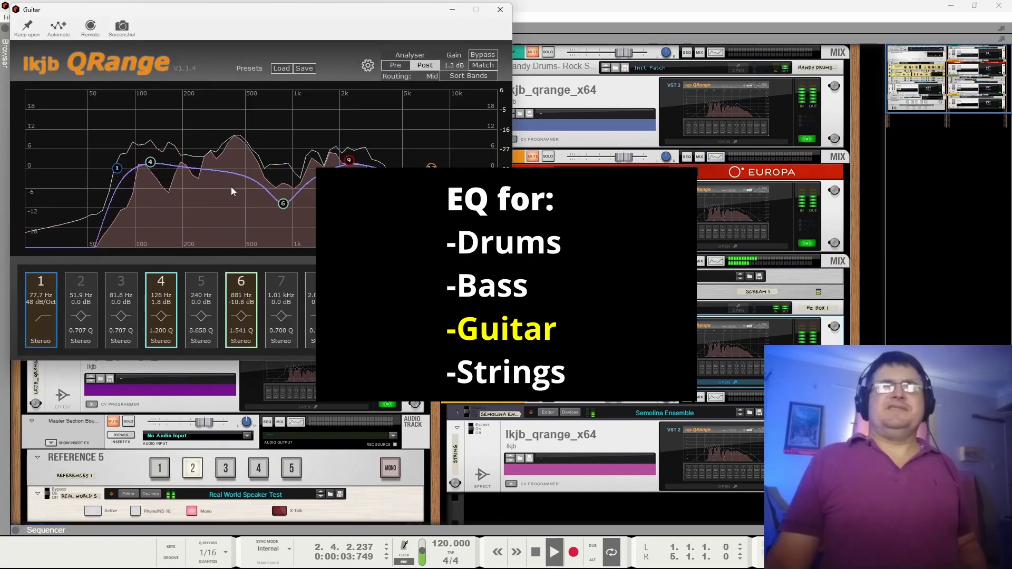
left_click(28, 29)
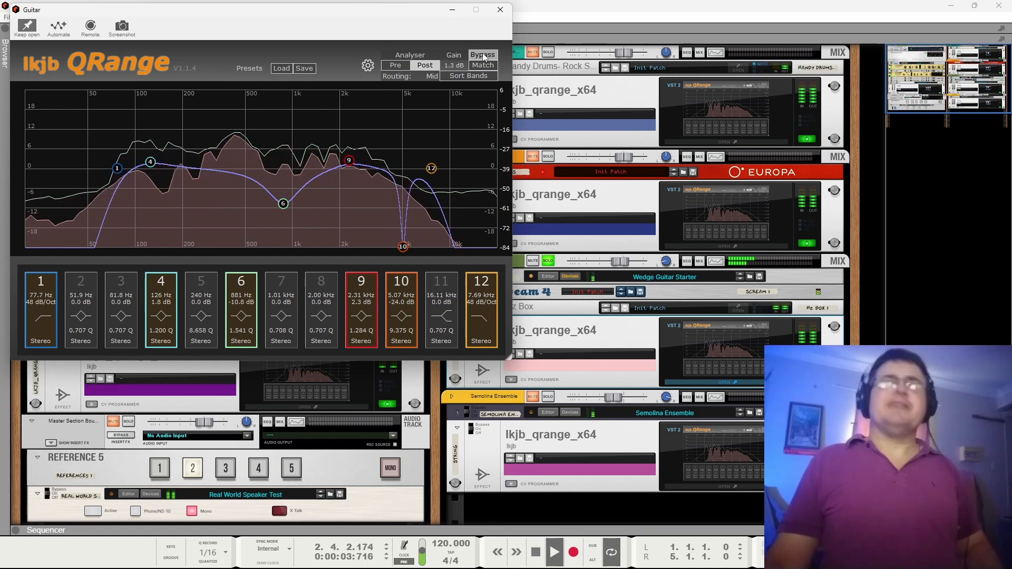
key("F2")
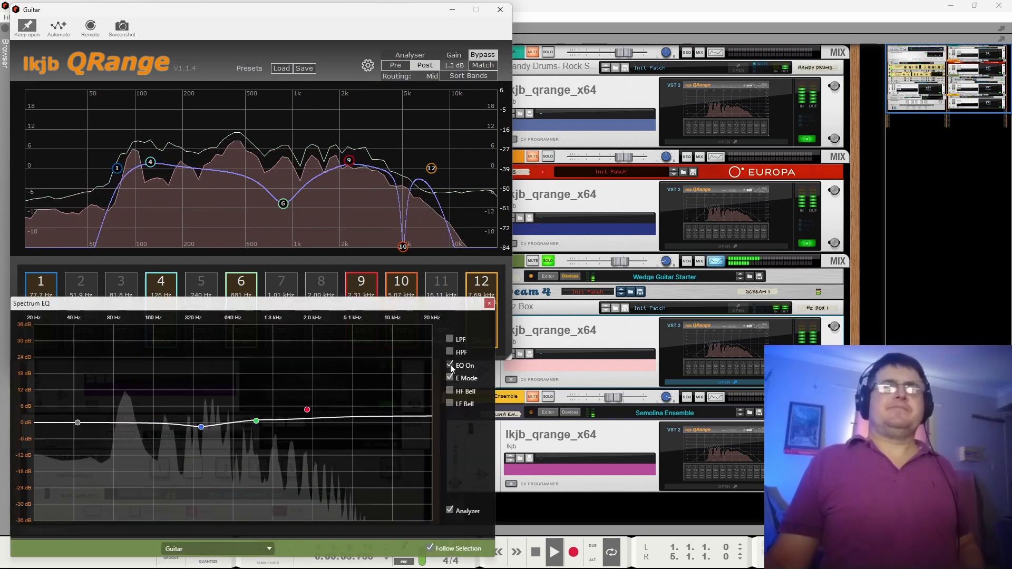
left_click(490, 303)
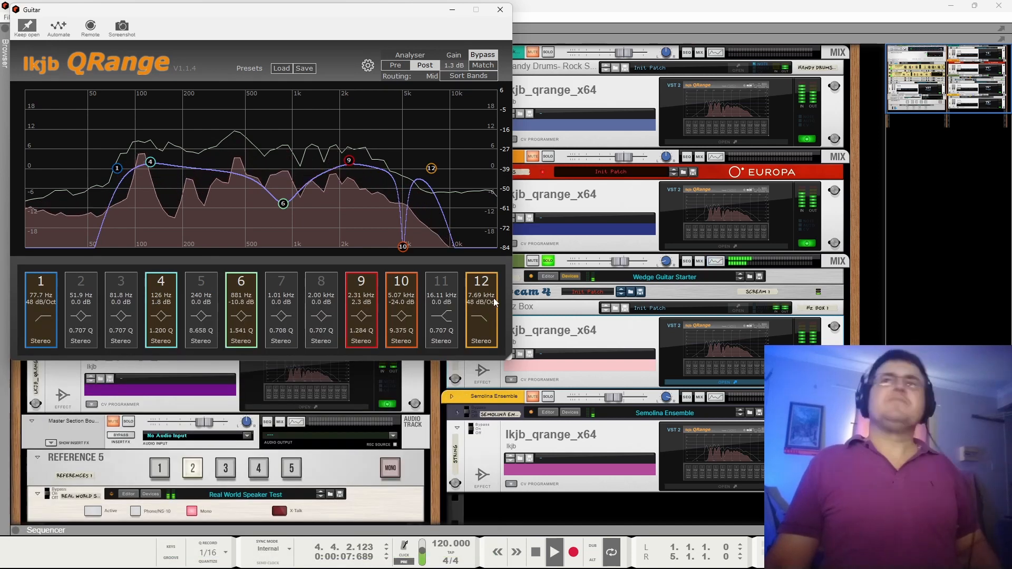
Compare the soloed guitar with QRange's band 1 low cut off and on, and inspect that band.
left_click(41, 283)
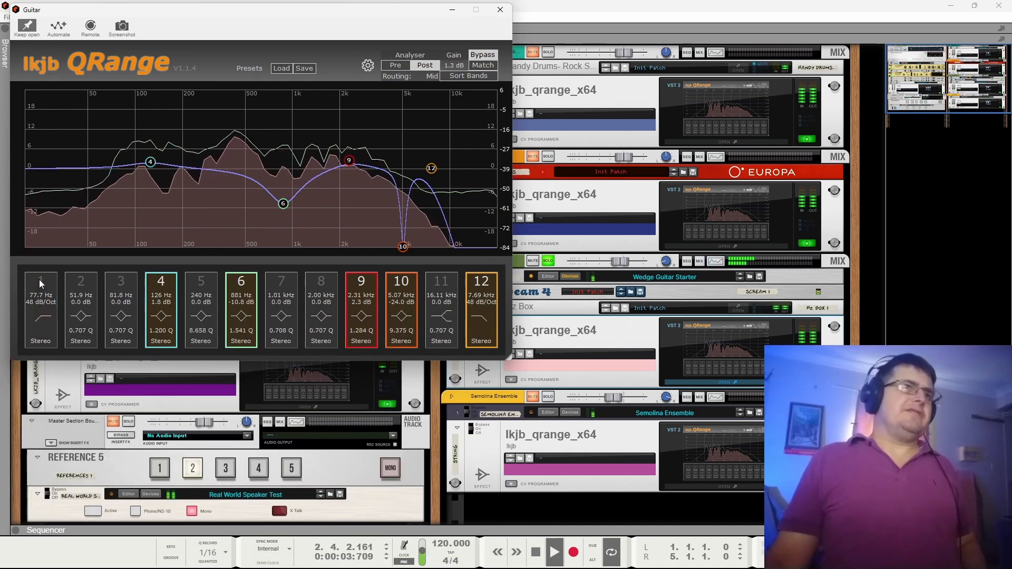
left_click(41, 283)
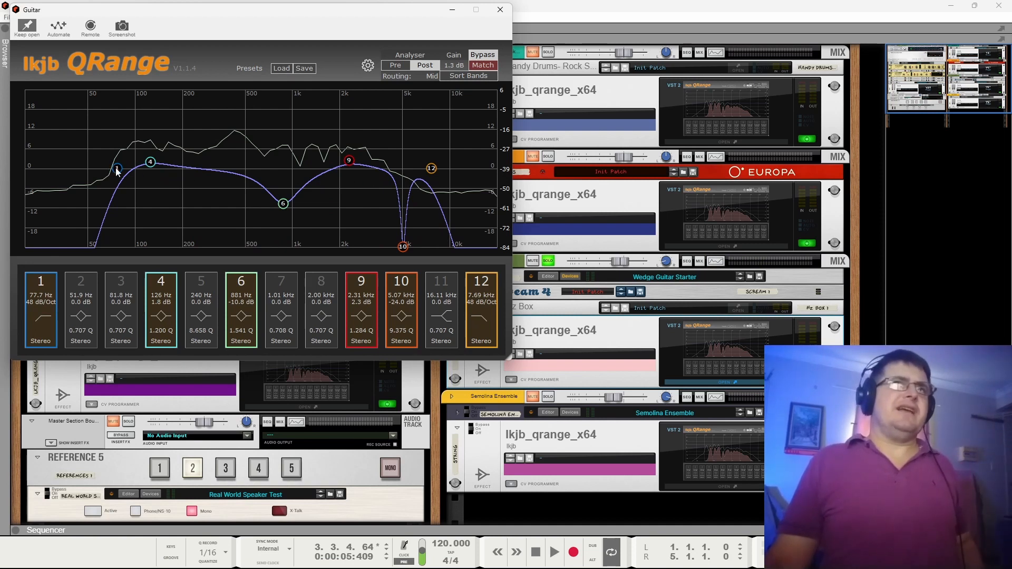
key("space")
mouse_move(117, 168)
left_mouse_down()
mouse_move(69, 168)
mouse_move(199, 181)
mouse_move(55, 171)
mouse_move(117, 168)
left_mouse_up()
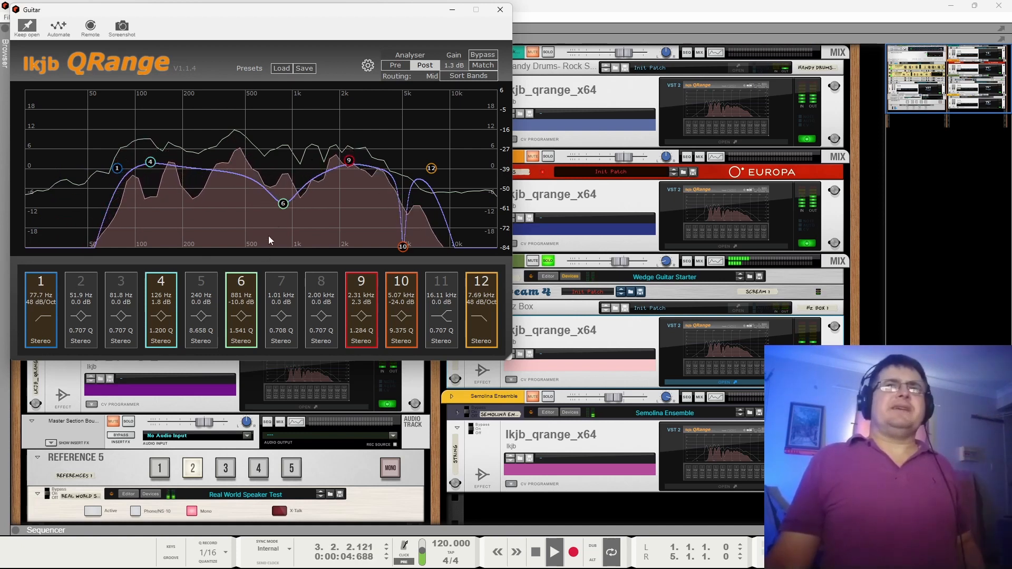
Audition the guitar's QRange bands 6, 9, 10 and 12 off and on, and stop playback.
left_click(242, 283)
left_click(243, 283)
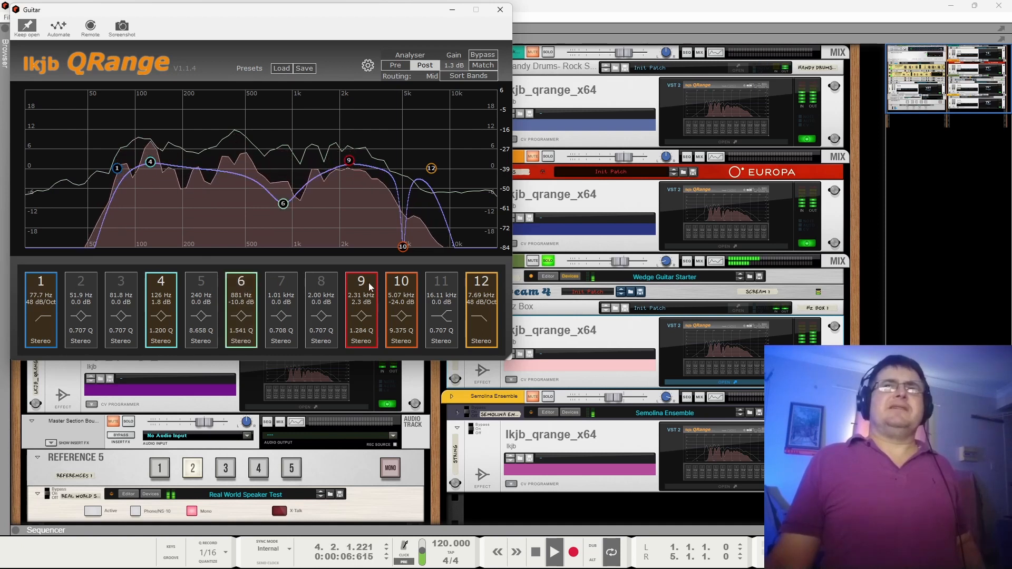
left_click(399, 283)
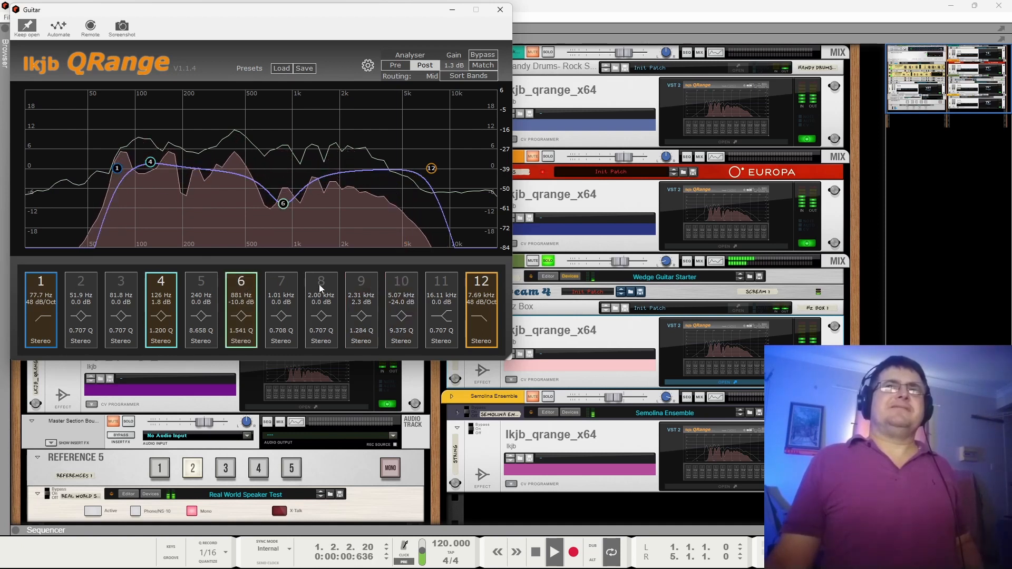
left_click(402, 283)
left_click(485, 286)
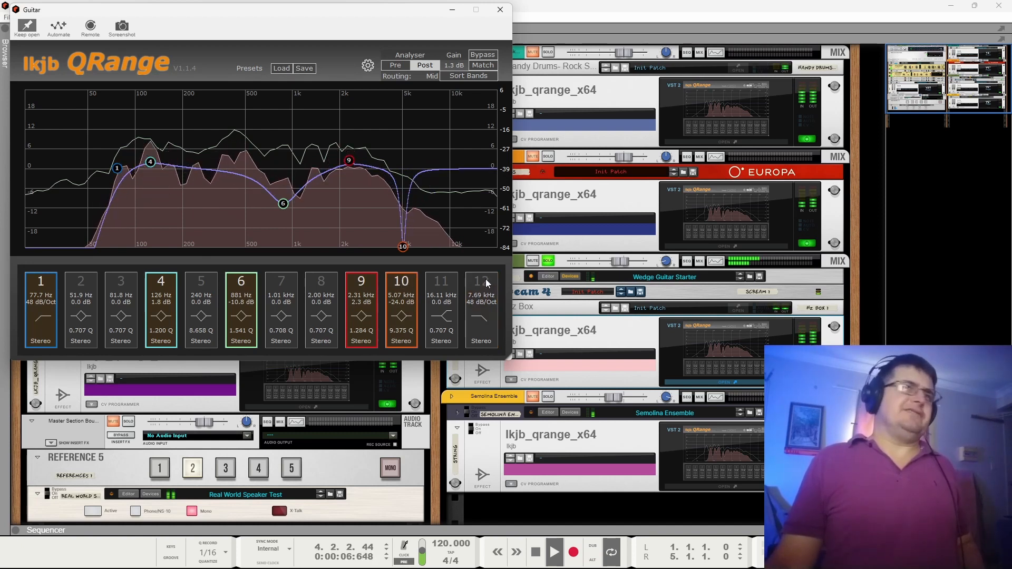
left_click(486, 284)
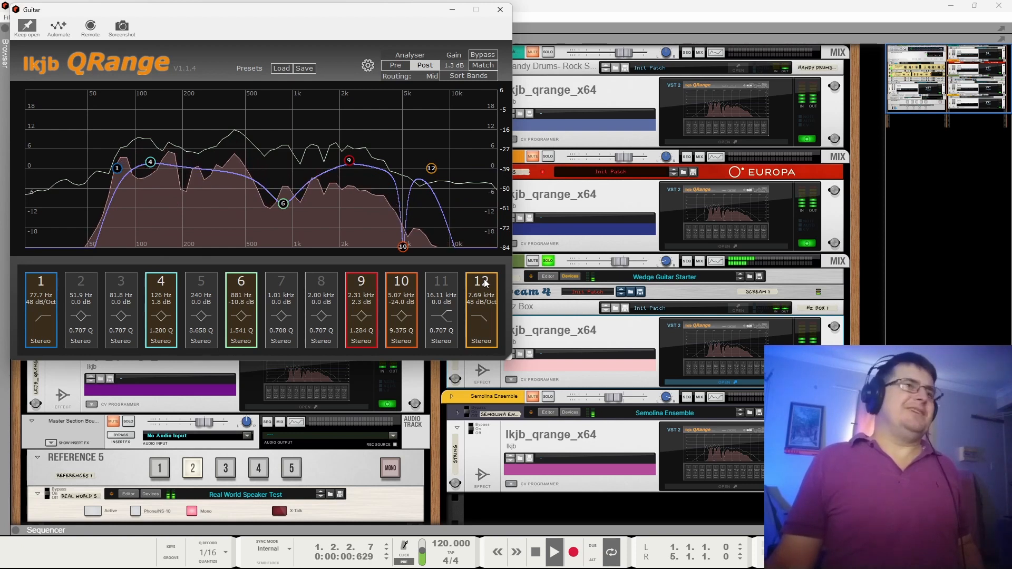
key("space")
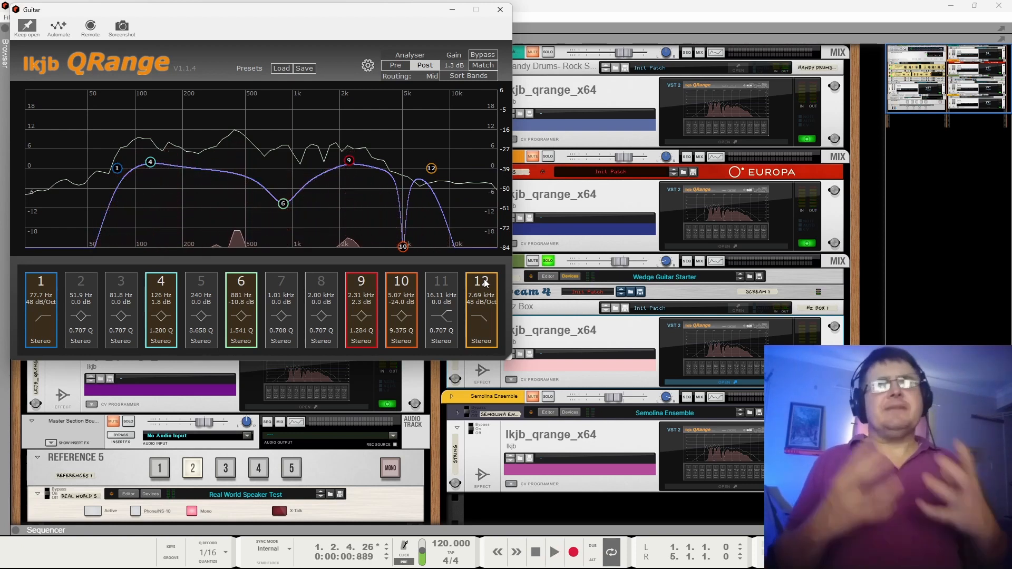
Try a 24 dB boost on QRange band 11 at 12.12 kHz and 6.24 kHz, with the band 12 high cut off.
left_click(442, 285)
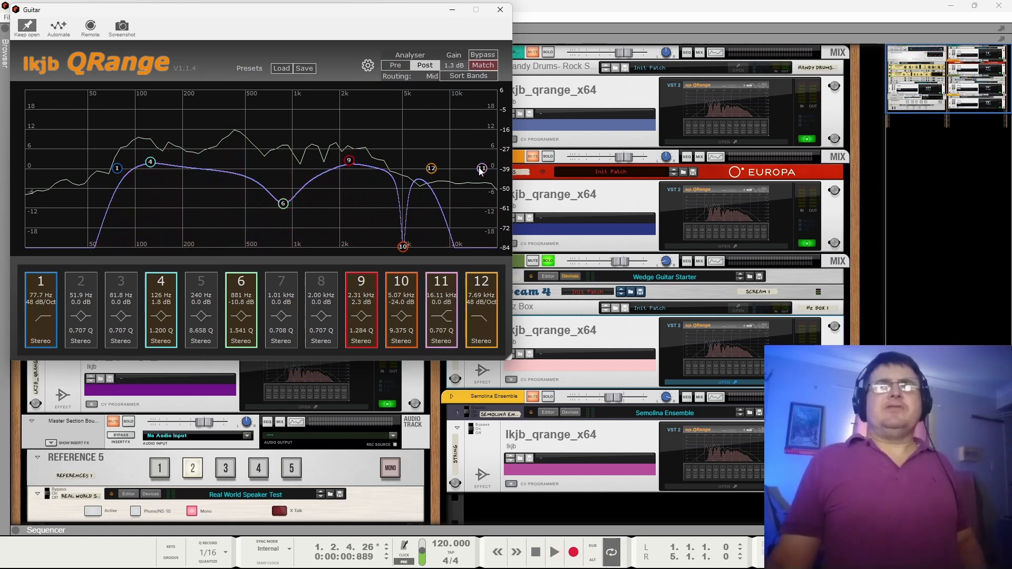
left_click_drag(480, 168, 463, 120)
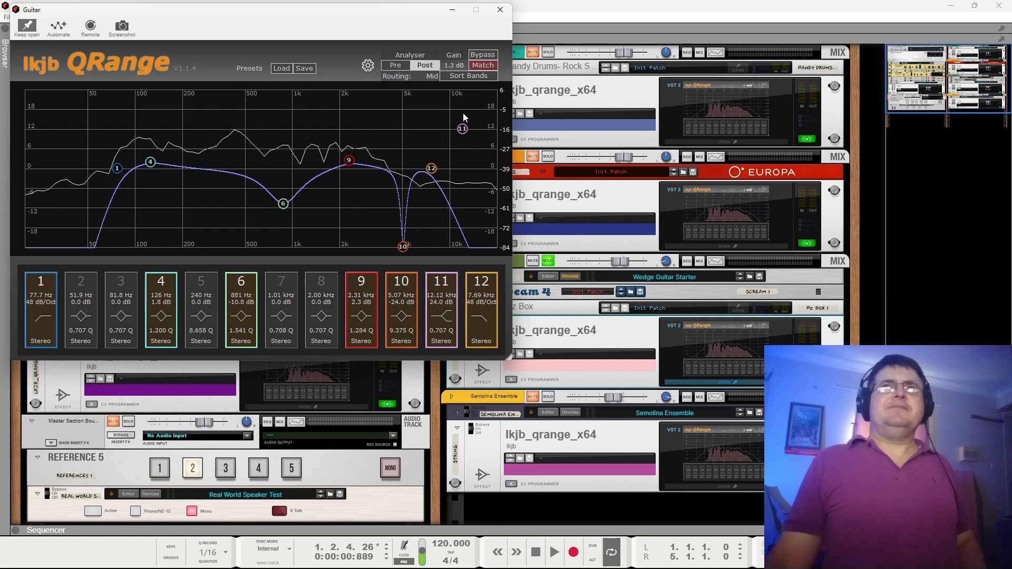
left_click(480, 283)
key("space")
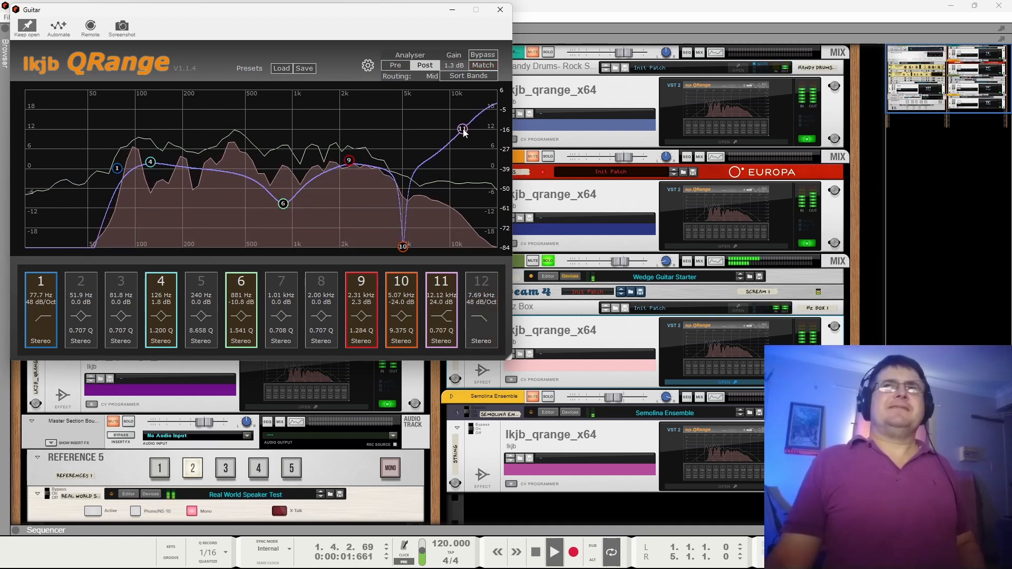
left_click_drag(464, 129, 419, 123)
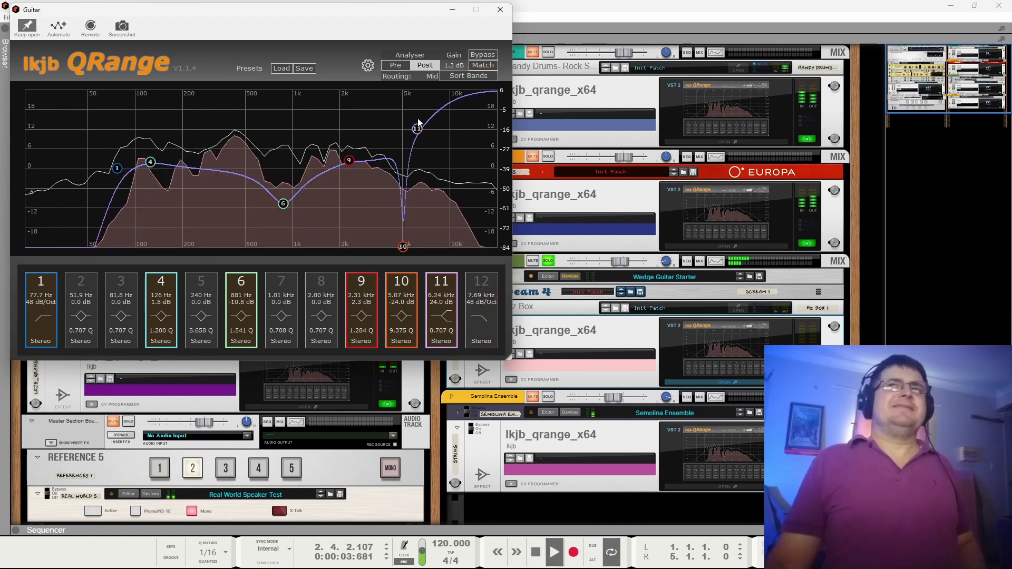
Unsolo the guitar, re-enable QRange band 12, turn off band 11 in the full mix, and stop playback.
left_click(549, 262)
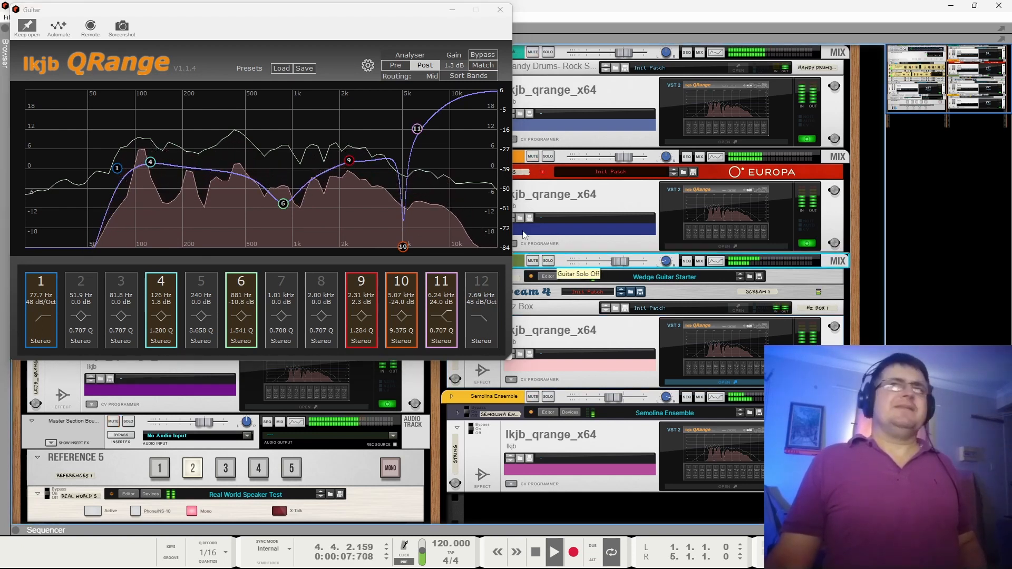
left_click(481, 281)
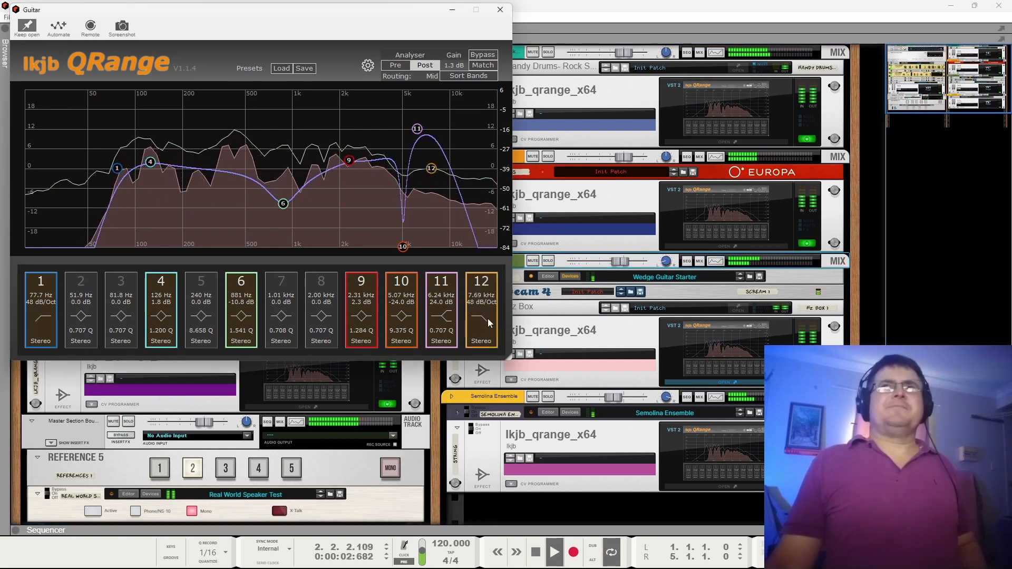
left_click(446, 289)
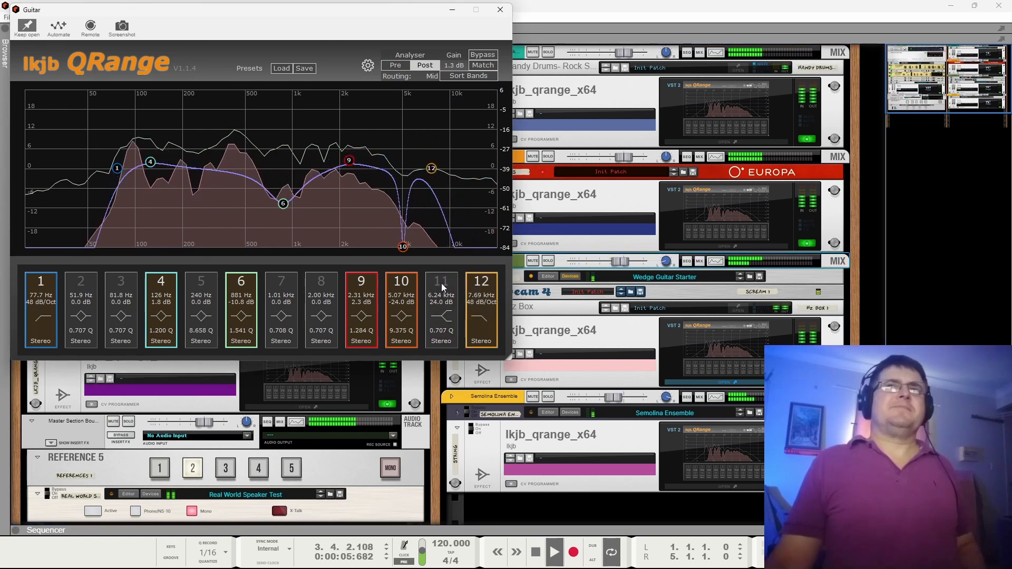
key("space")
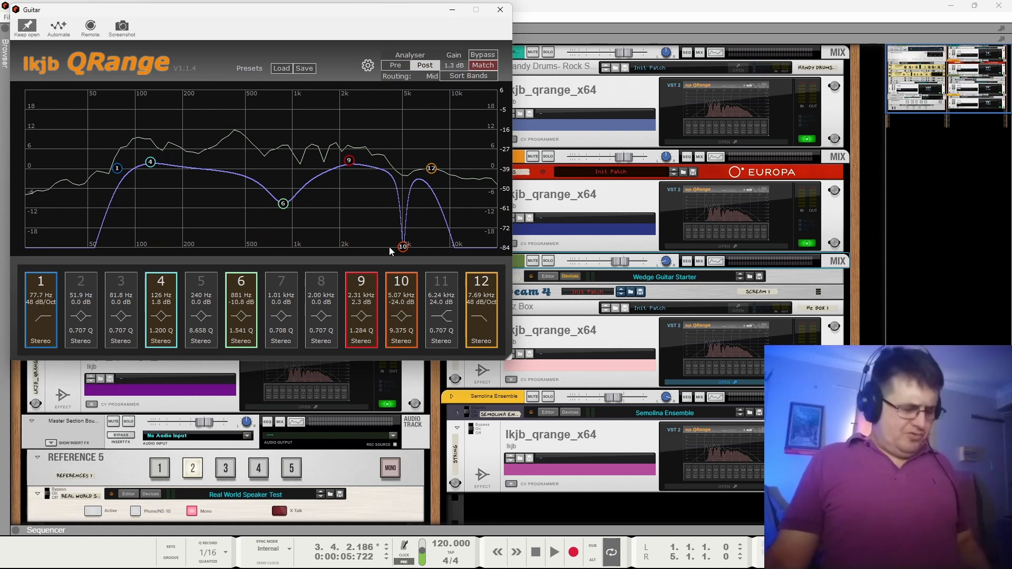
Enable the Guitar channel's Spectrum EQ, inspect its low frequency band, and compare the EQ off and on in the full mix.
key("F2")
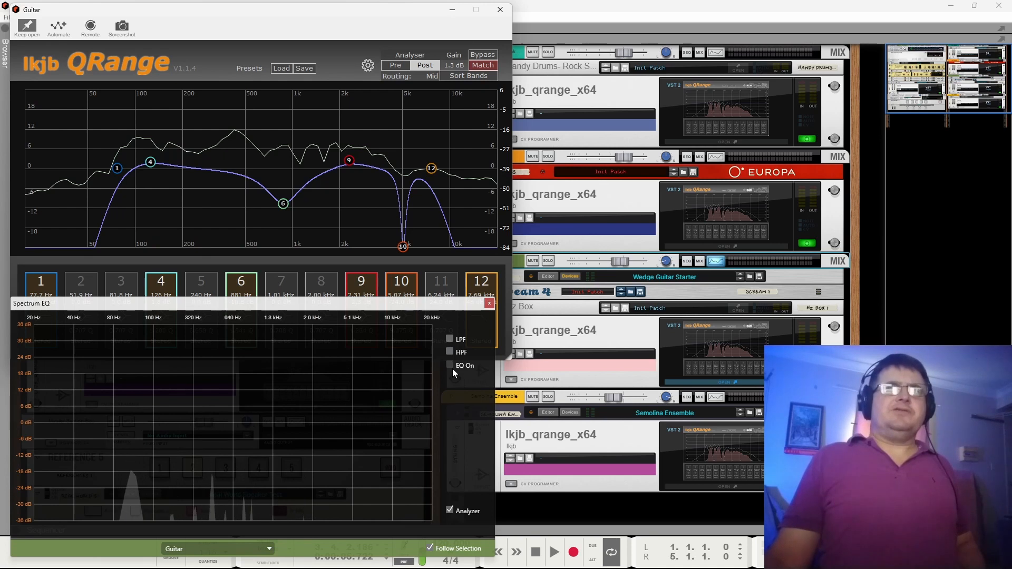
left_click(449, 365)
key("space")
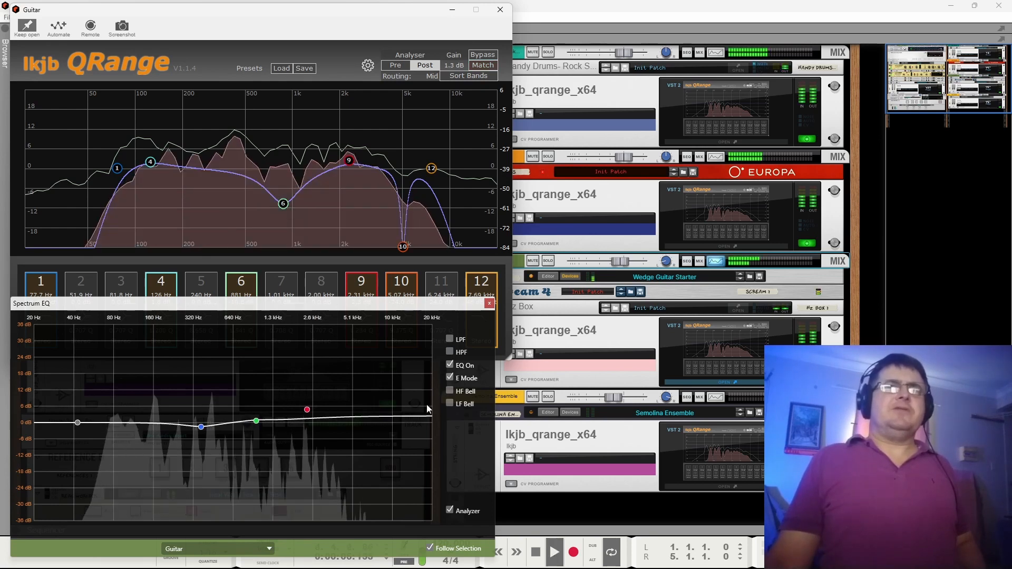
left_click(77, 423)
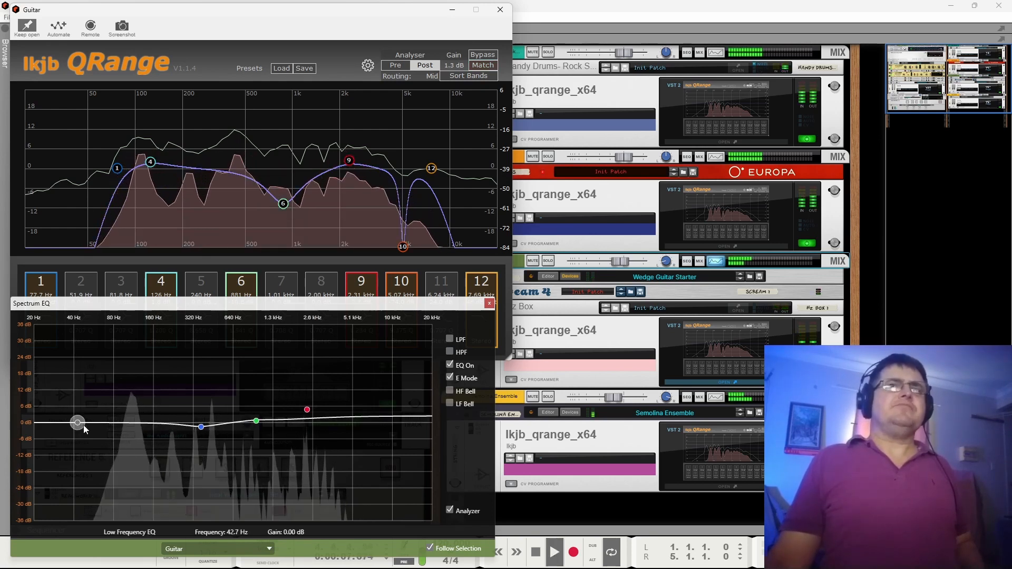
left_click(451, 365)
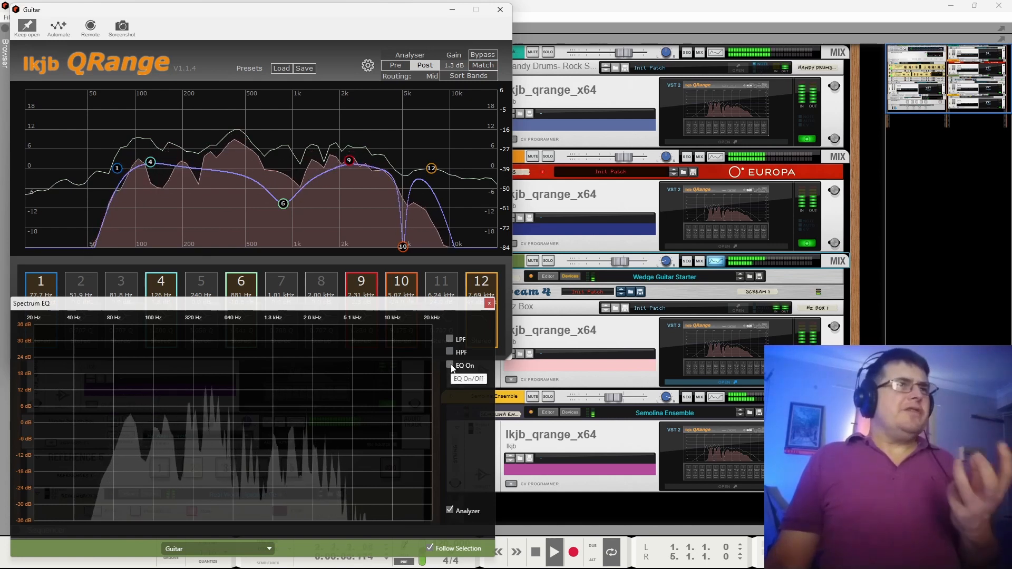
left_click(451, 365)
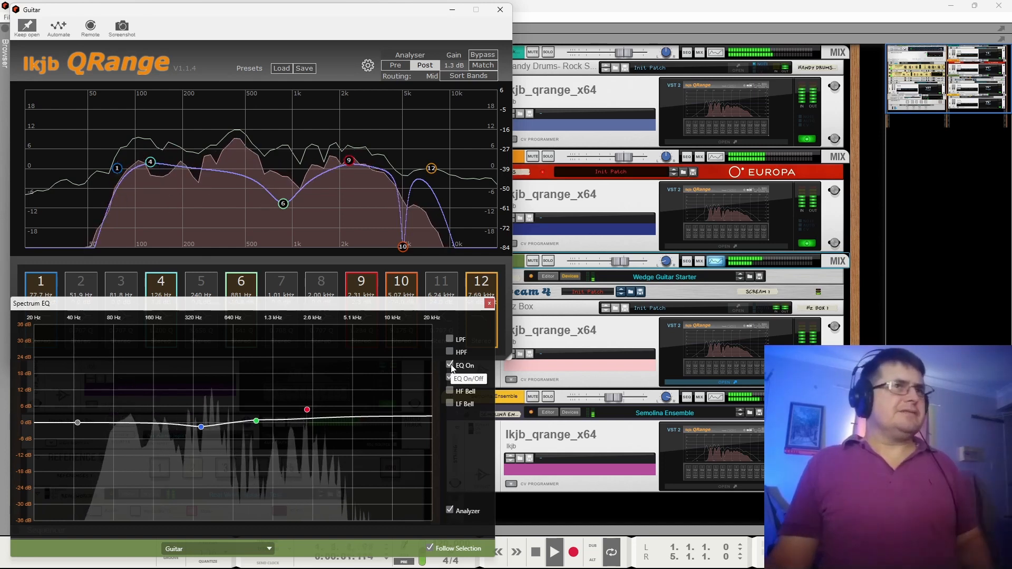
Compare the full mix with the Guitar channel's Spectrum EQ off, then back on.
key("space")
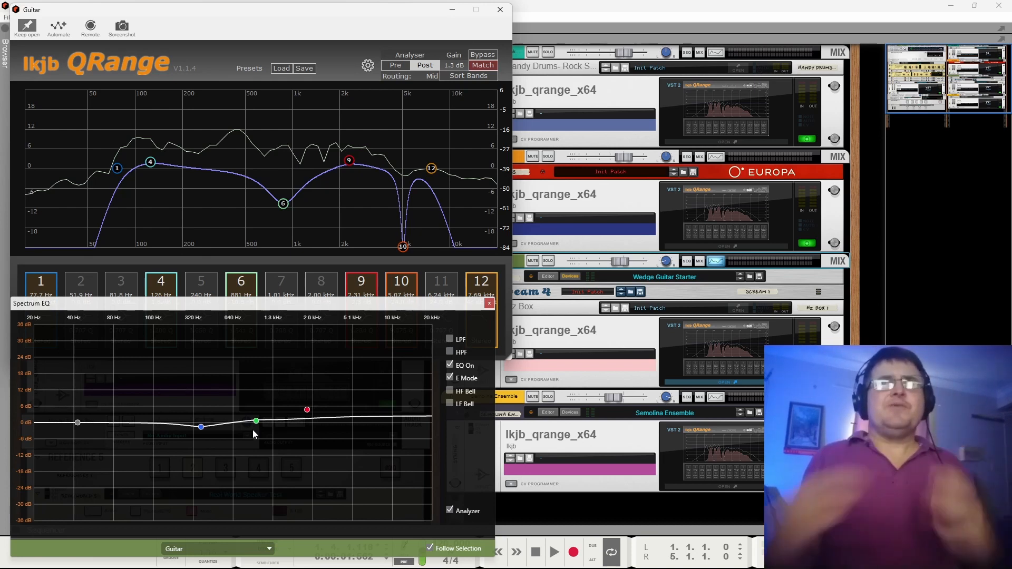
left_click(451, 365)
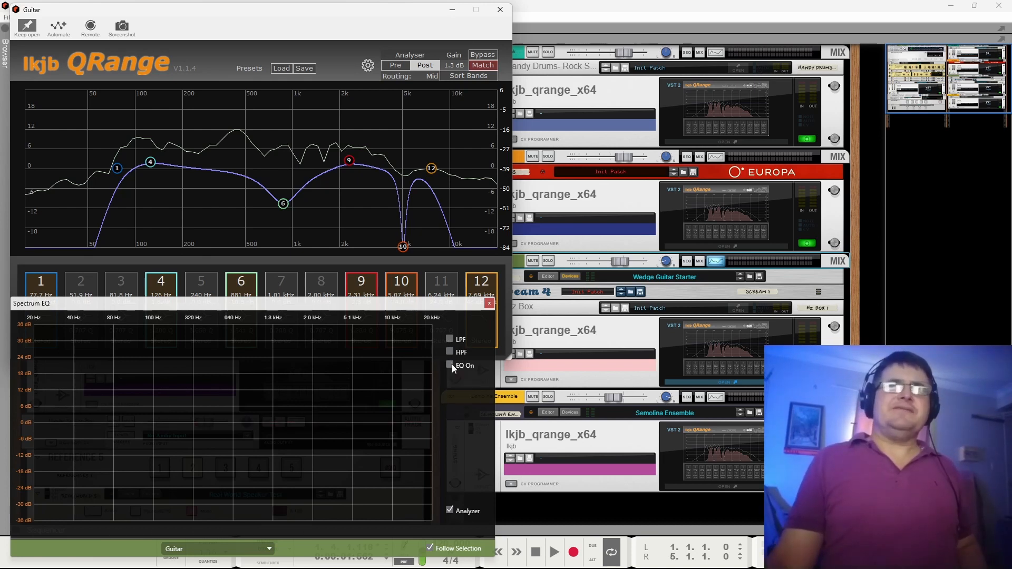
key("space")
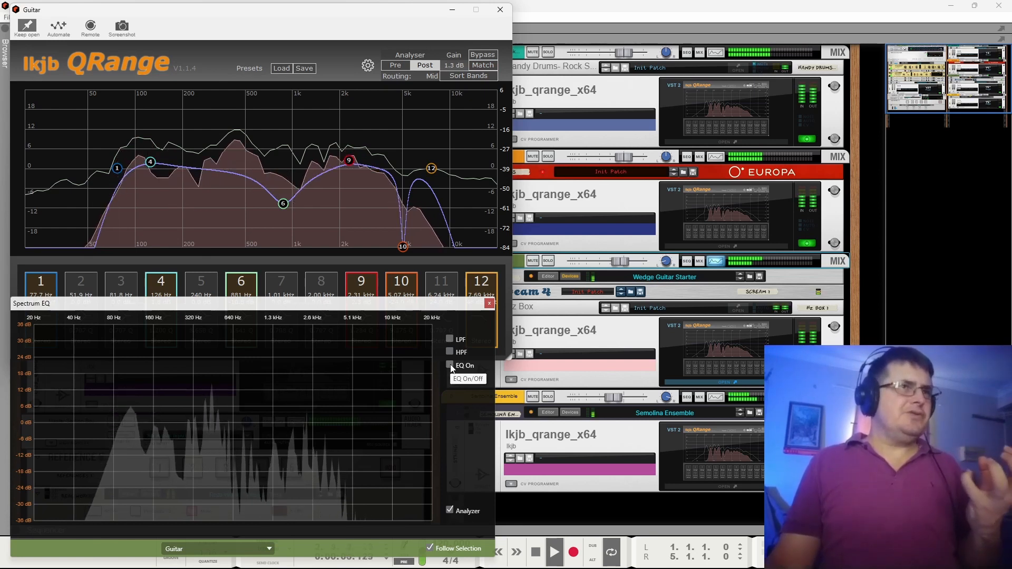
left_click(451, 365)
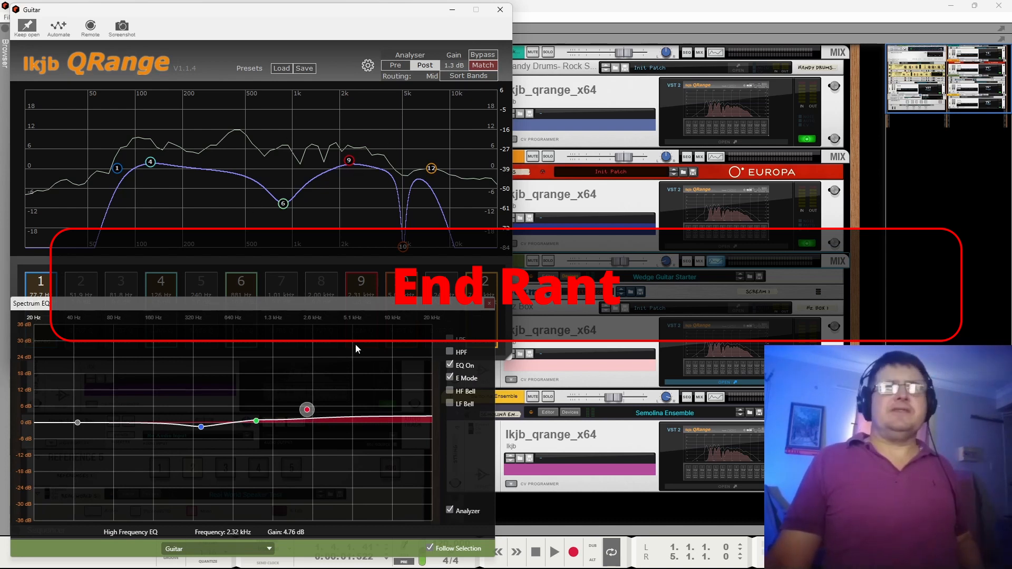
Inspect the Guitar Spectrum EQ's high mid and high frequency bands, and audition the EQ off and on again.
left_click(256, 420)
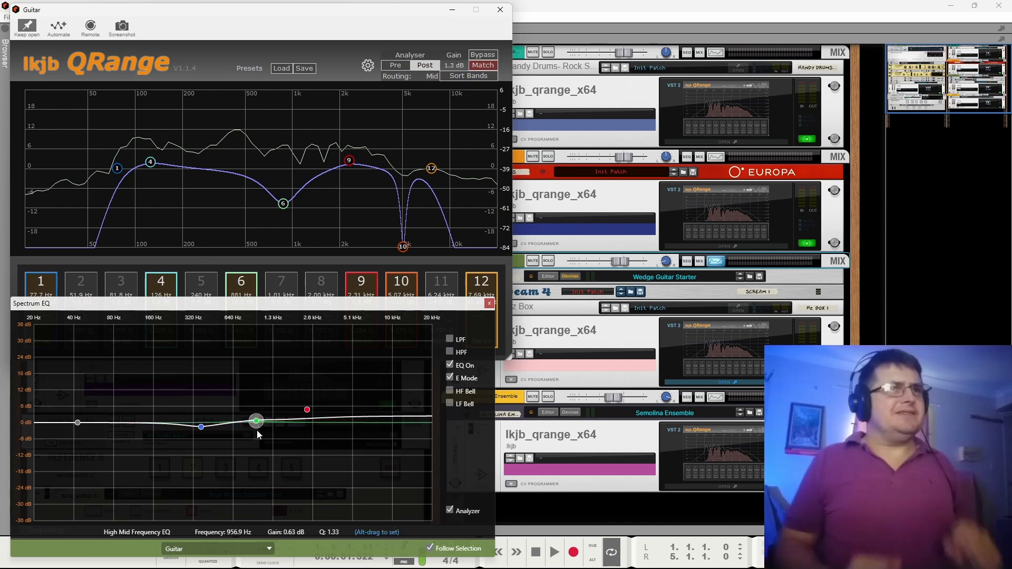
left_click(307, 409)
left_click(450, 364)
key("space")
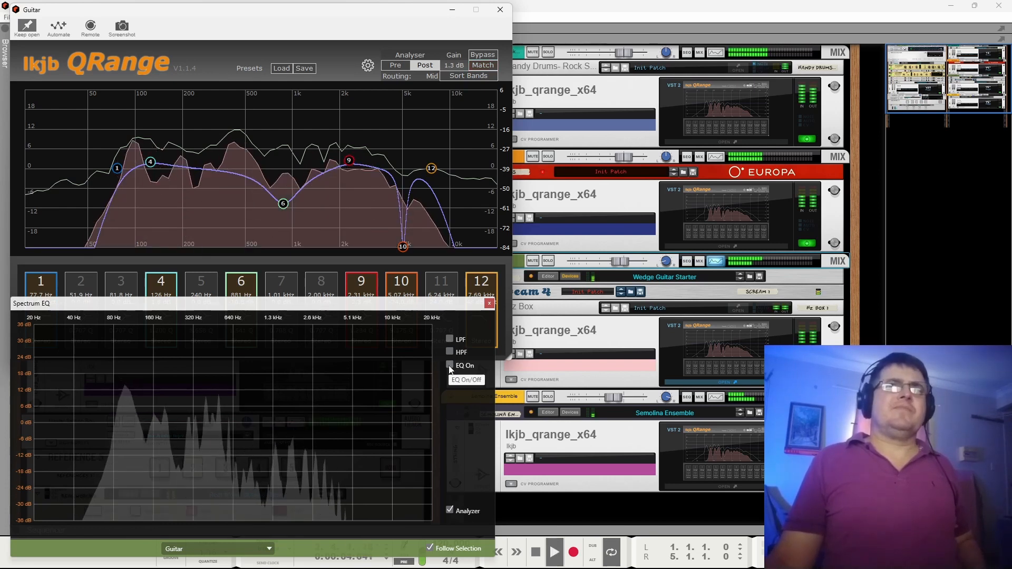
left_click(450, 365)
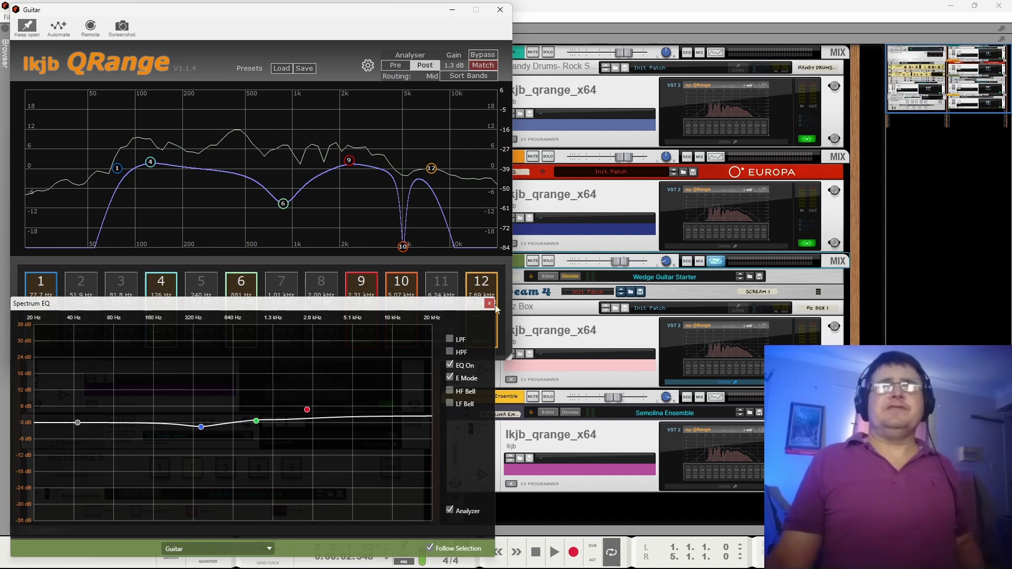
Close the guitar's QRange and Spectrum EQ, solo the Semolina Ensemble, and play it with its QRange and Spectrum EQ open.
left_click(500, 9)
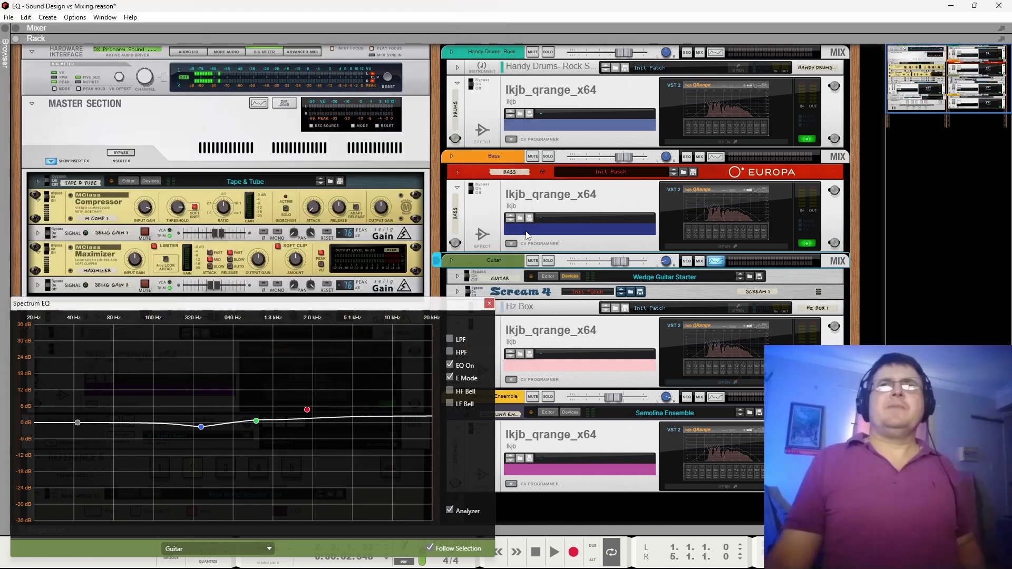
left_click(489, 303)
left_click(548, 397)
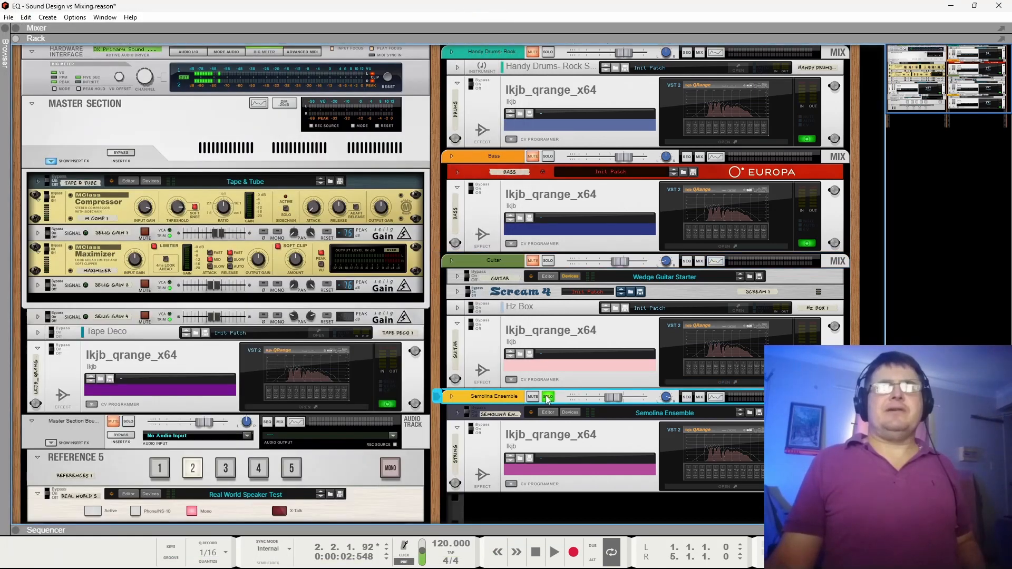
left_click(722, 461)
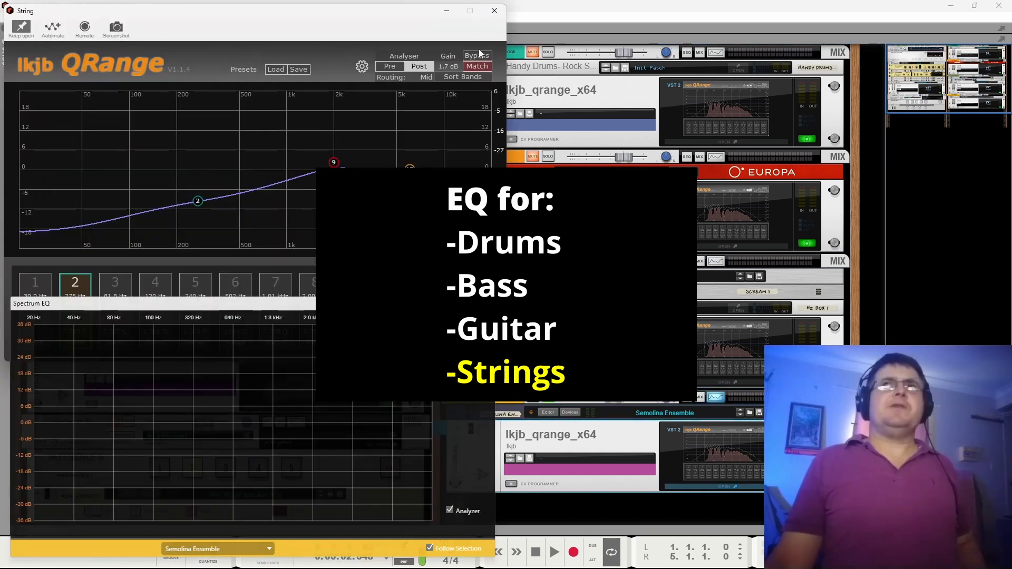
key("space")
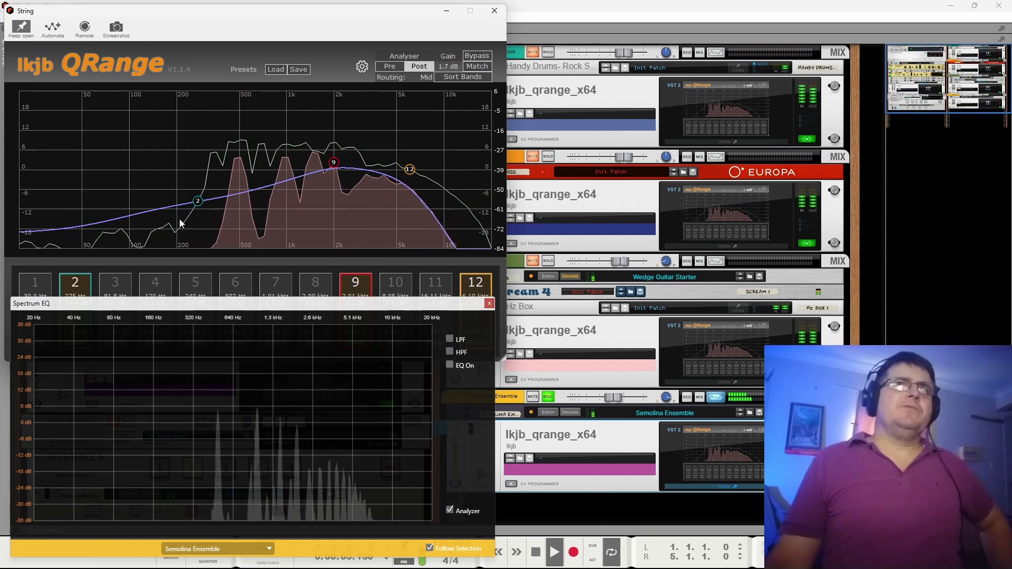
Audition the soloed strings with QRange bands 2, 12 and 9 off and on.
left_click(81, 282)
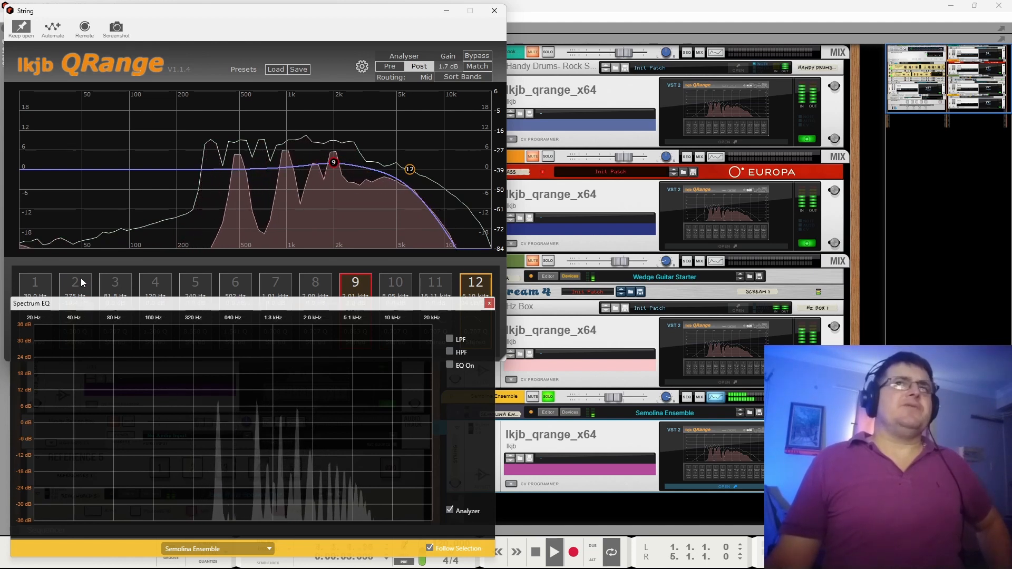
left_click(80, 282)
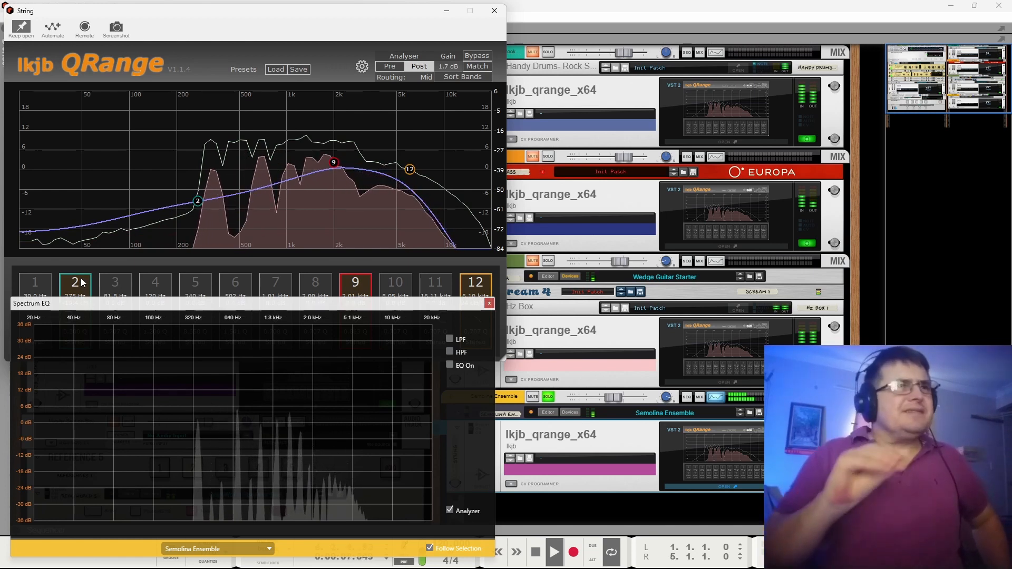
left_click(471, 280)
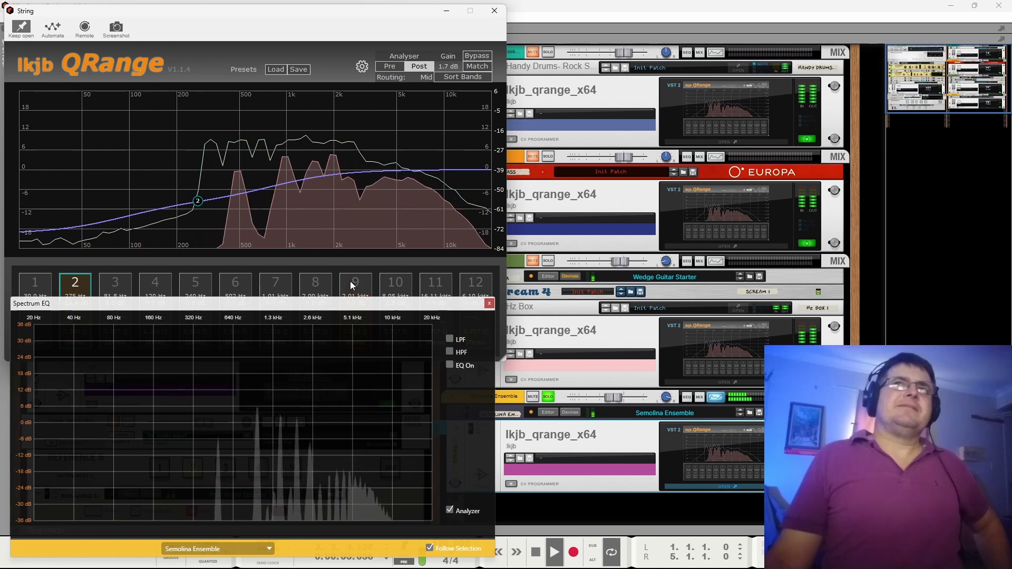
left_click(474, 282)
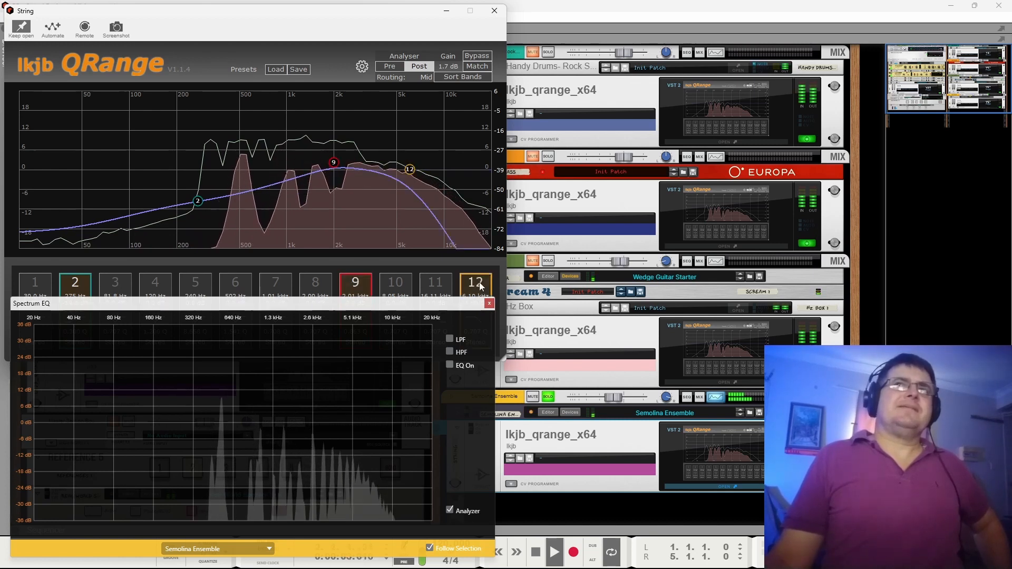
left_click(358, 283)
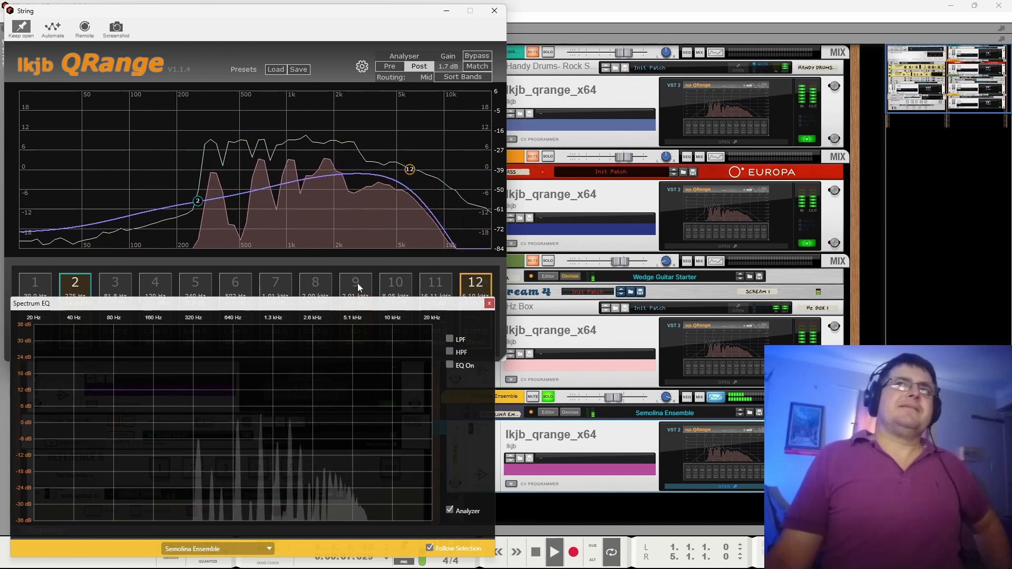
left_click(356, 282)
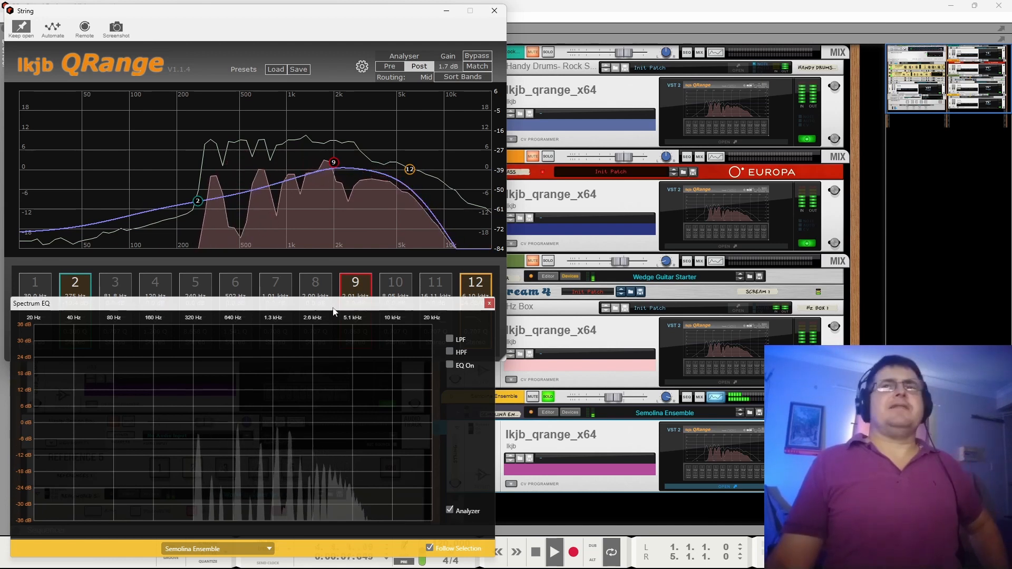
Unsolo the Semolina Ensemble and compare its QRange band 2 off and on in the full mix.
left_click(548, 398)
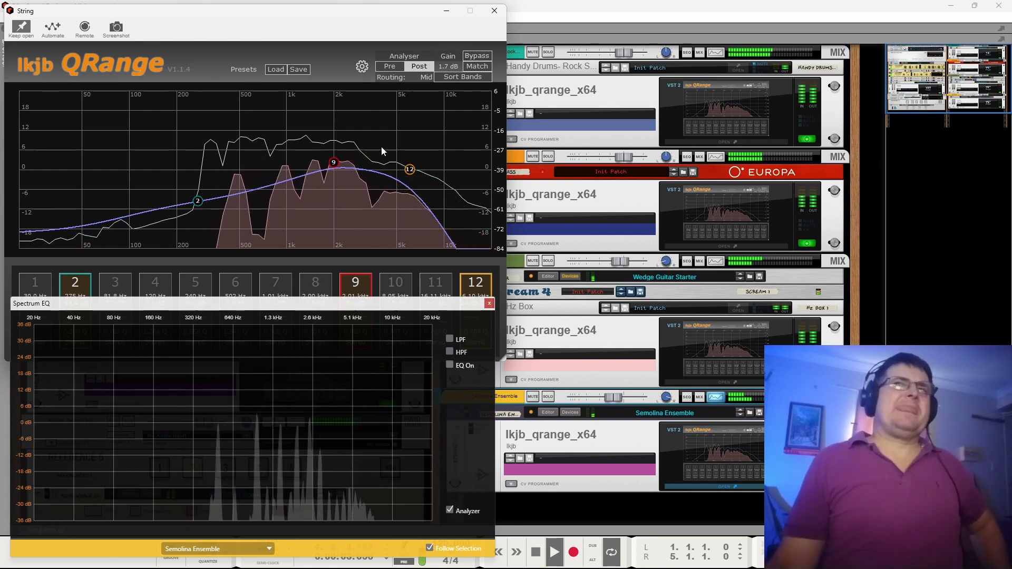
left_click(85, 281)
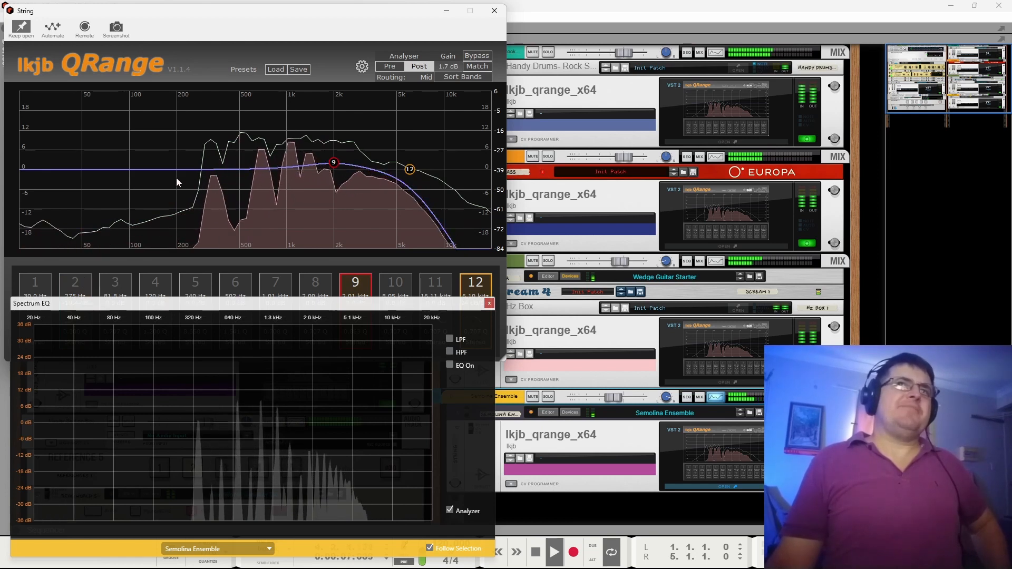
left_click(75, 285)
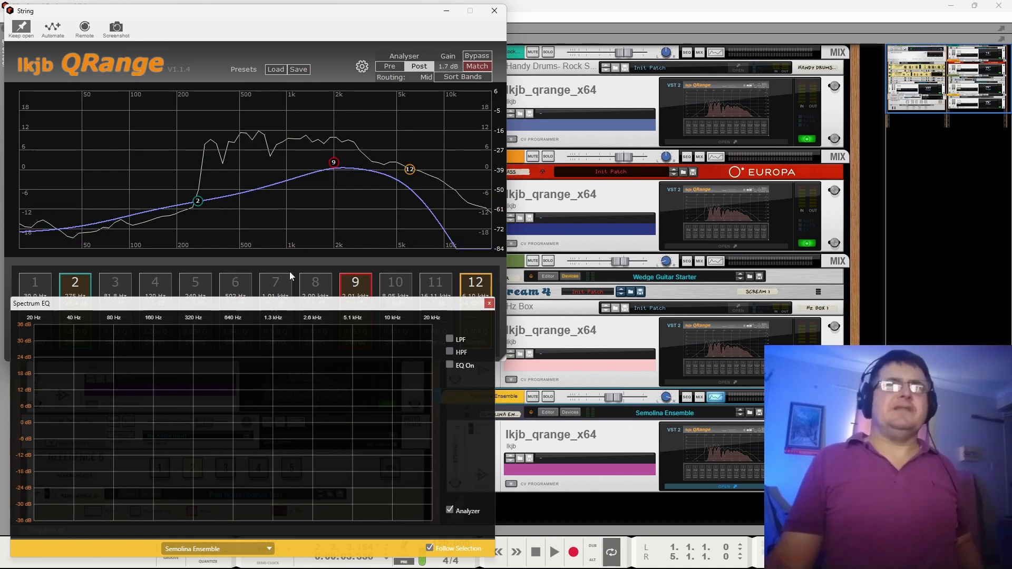
Play the full mix, enable the Semolina Ensemble channel's Spectrum EQ, and stop playback.
key("space")
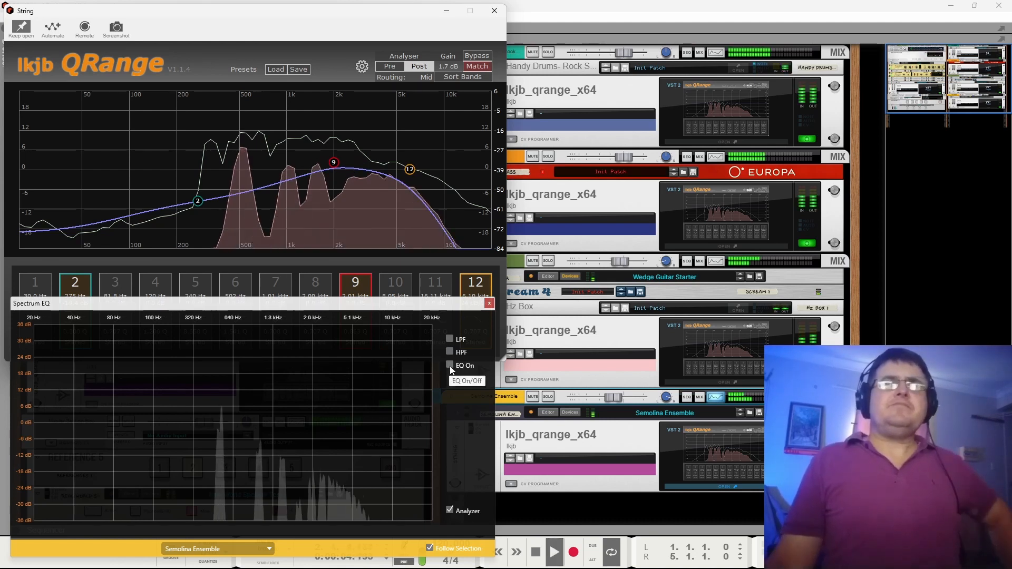
left_click(449, 366)
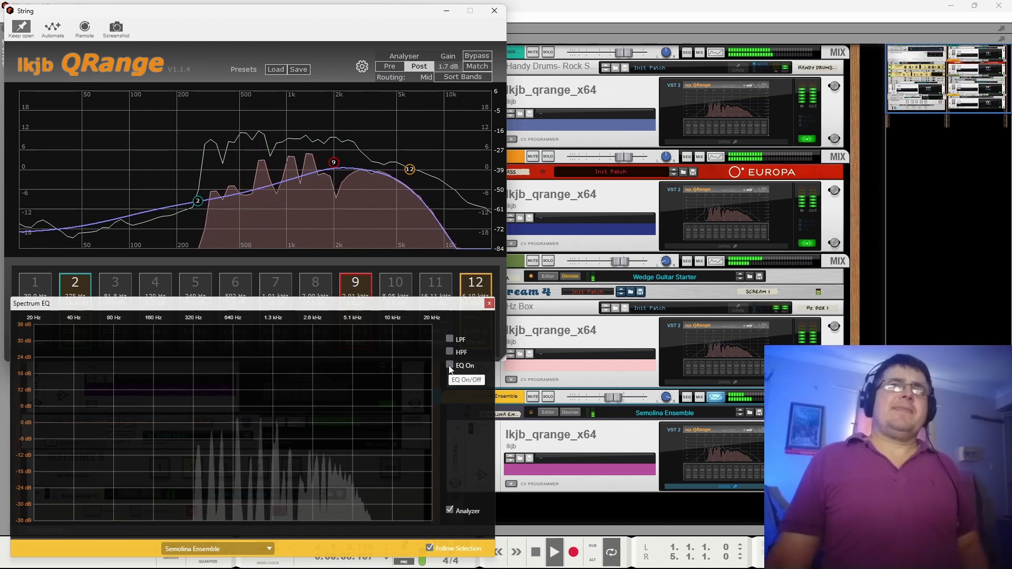
key("space")
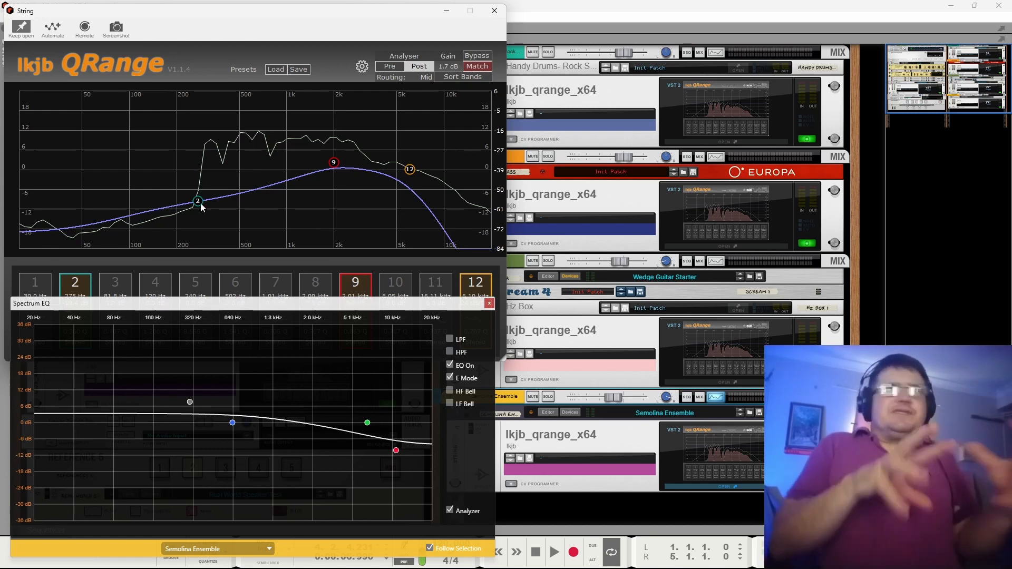
Play the mix briefly, and inspect the strings Spectrum EQ's high mid and low mid frequency bands.
key("space")
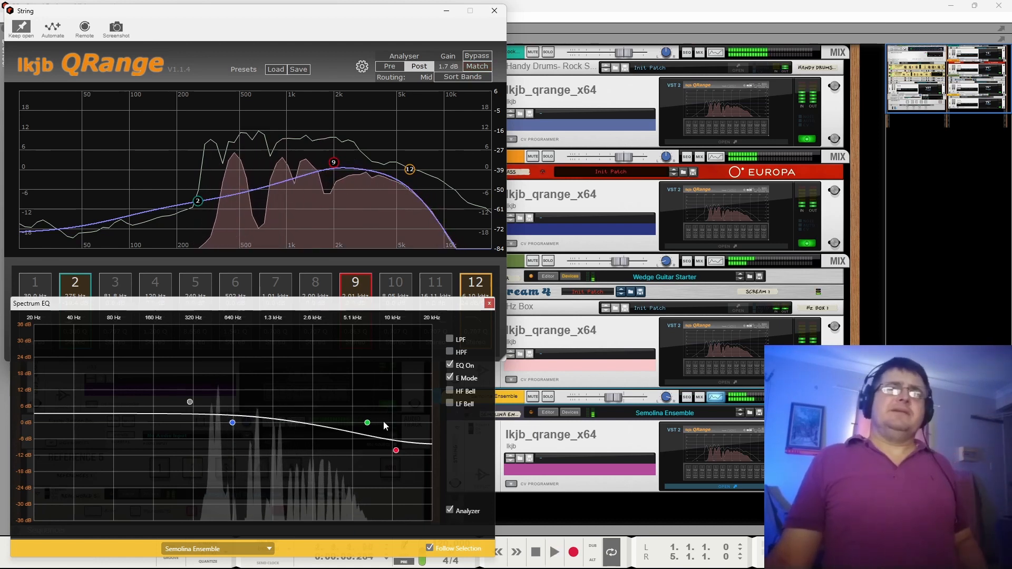
key("space")
left_click(367, 422)
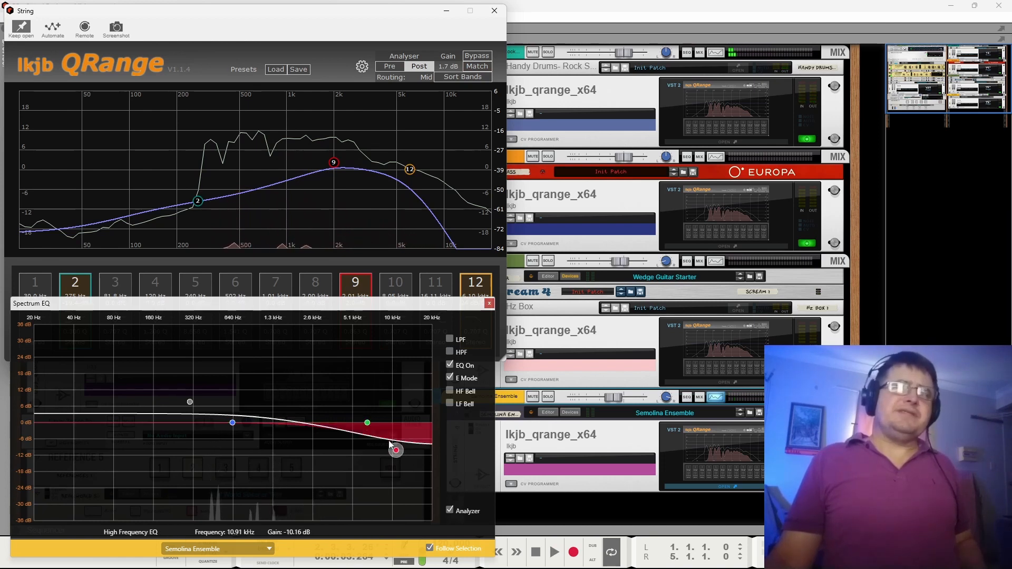
left_click(232, 422)
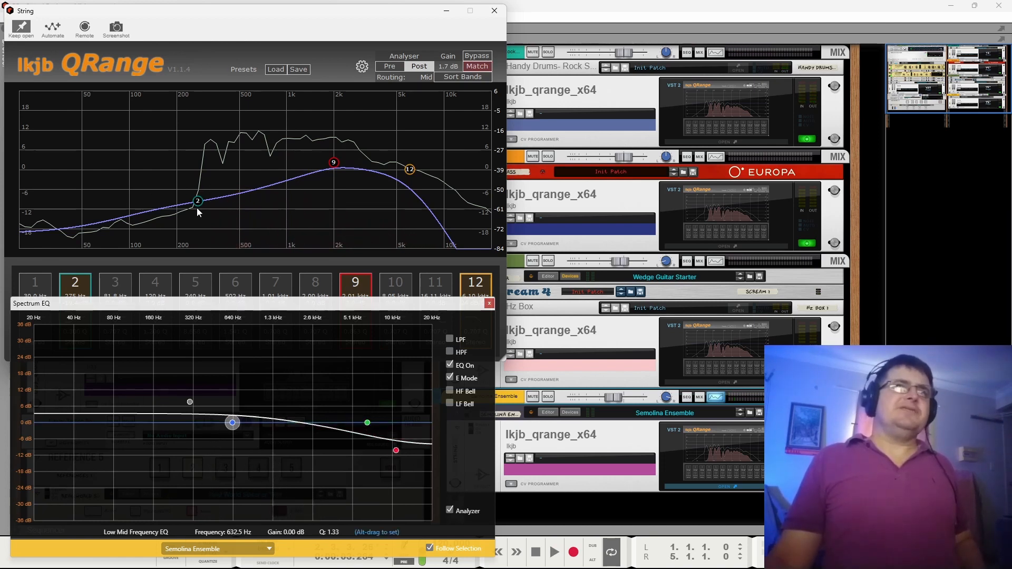
Audition the strings' QRange band 2 off and on with the Spectrum EQ active in the full mix, and stop playback.
key("space")
left_click(78, 284)
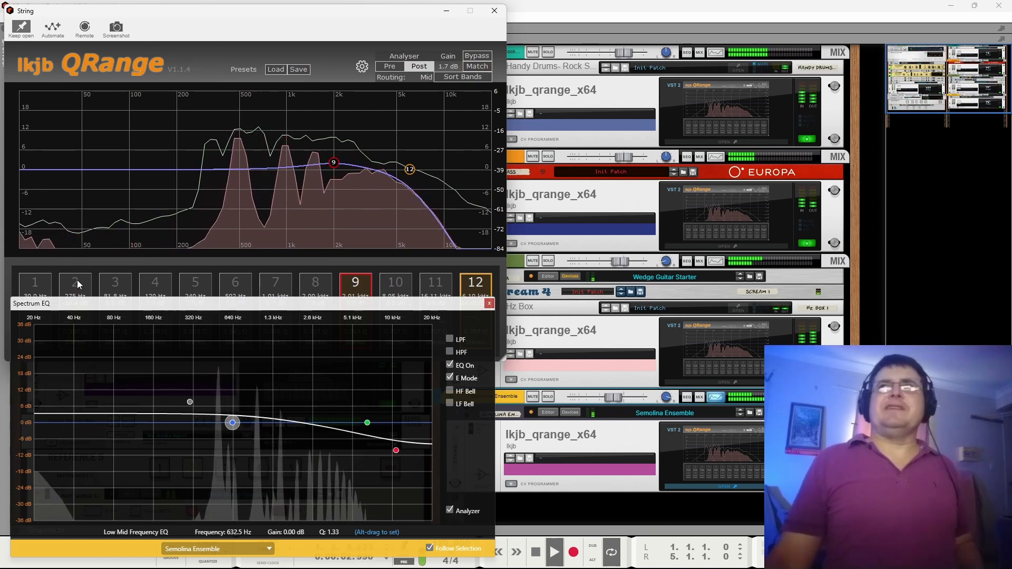
left_click(77, 283)
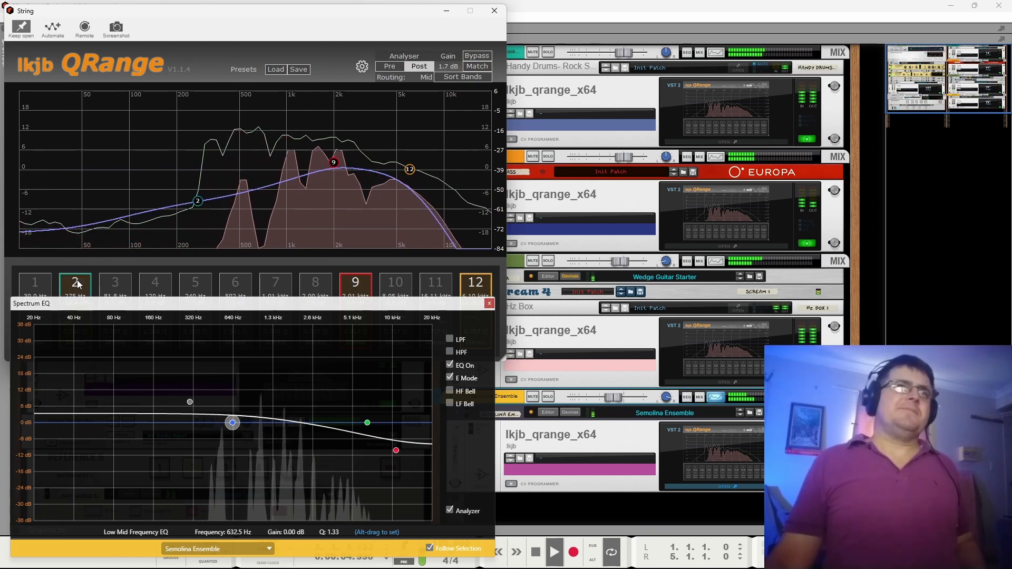
key("space")
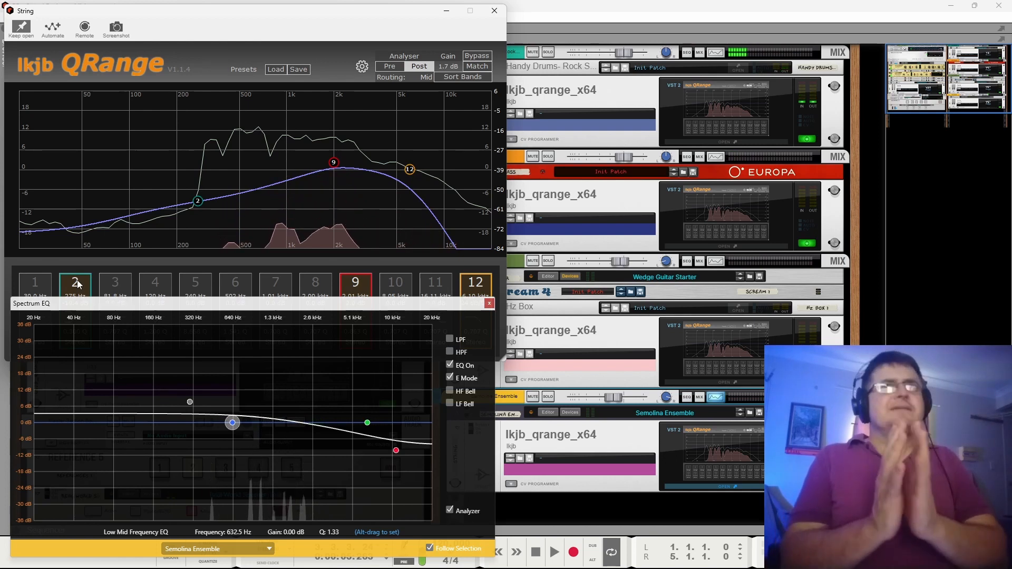
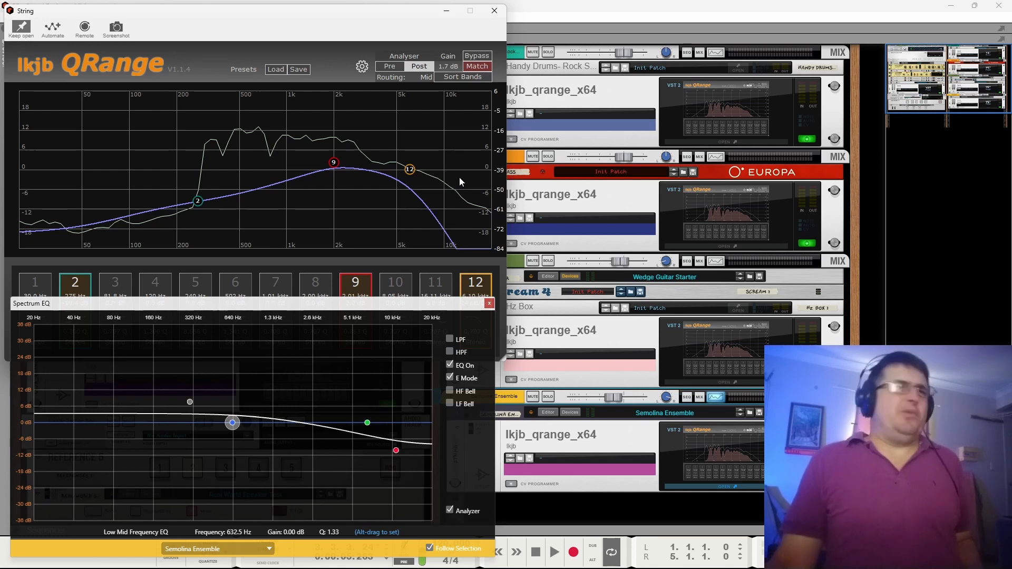
Play the full mix and compare the Semolina Ensemble's Spectrum EQ off and on.
key("space")
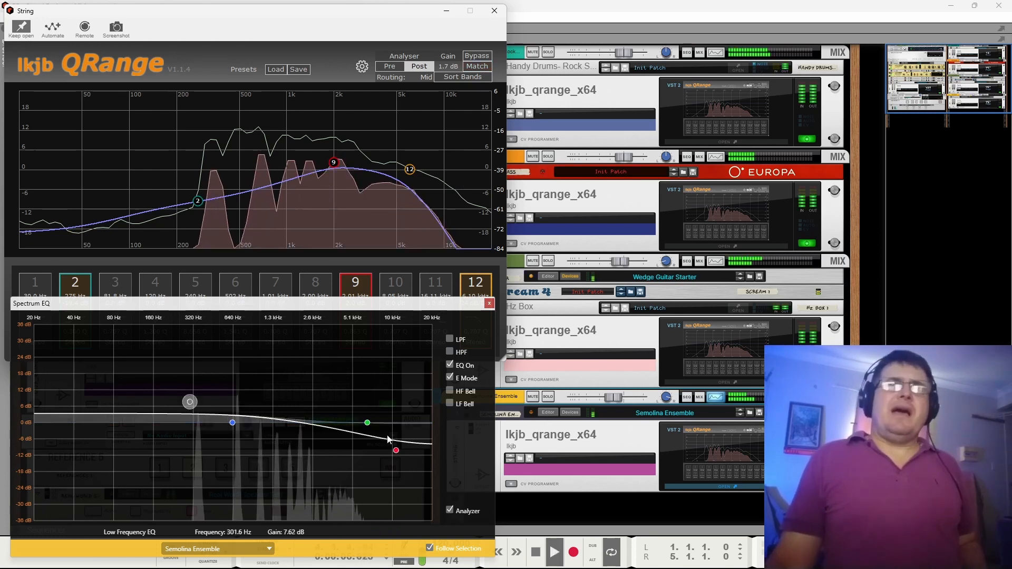
left_click(449, 366)
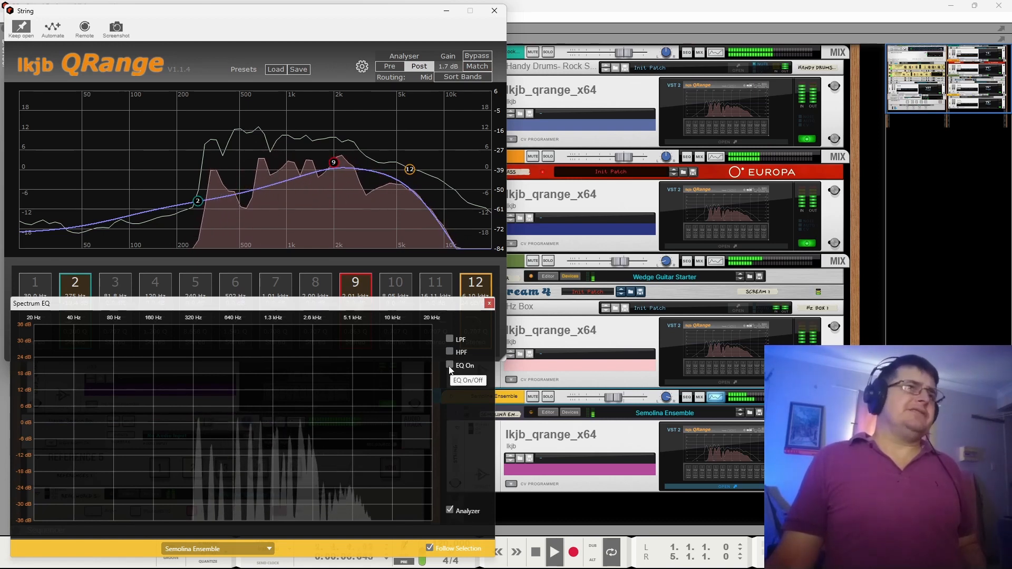
left_click(449, 366)
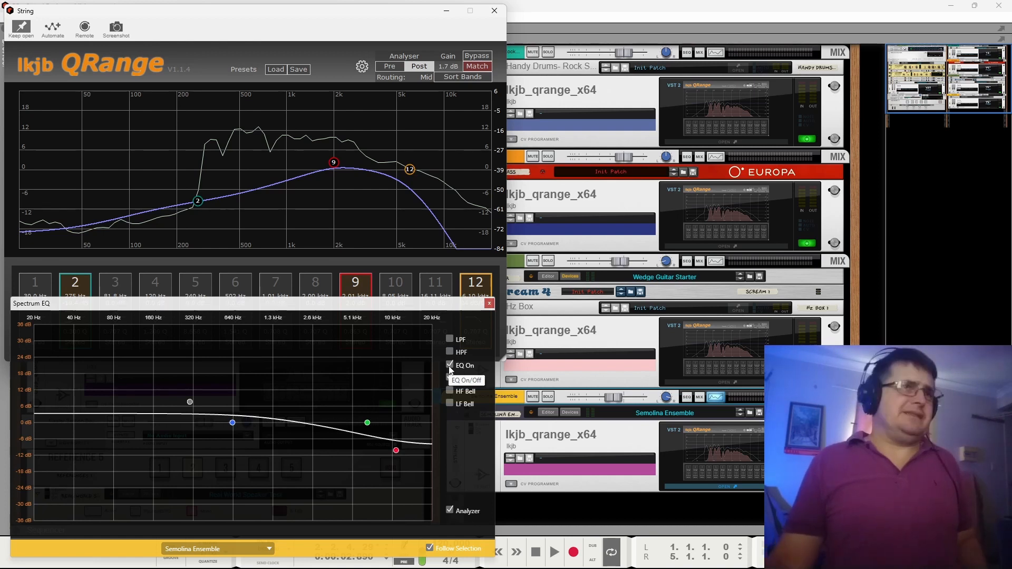
Turn off the Semolina Ensemble's Spectrum EQ and bypass its QRange during full-mix playback.
key("space")
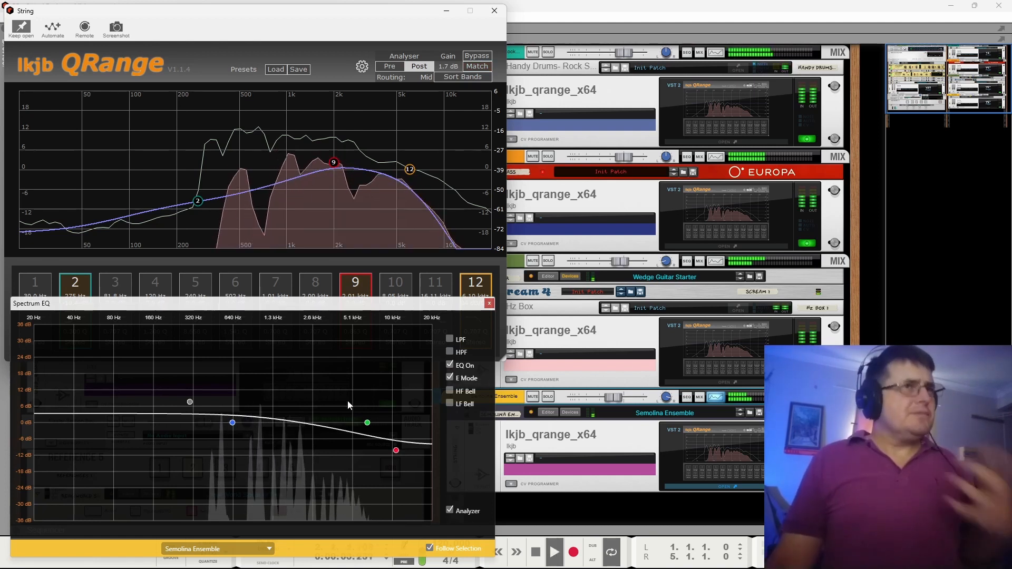
left_click(450, 365)
left_click(475, 56)
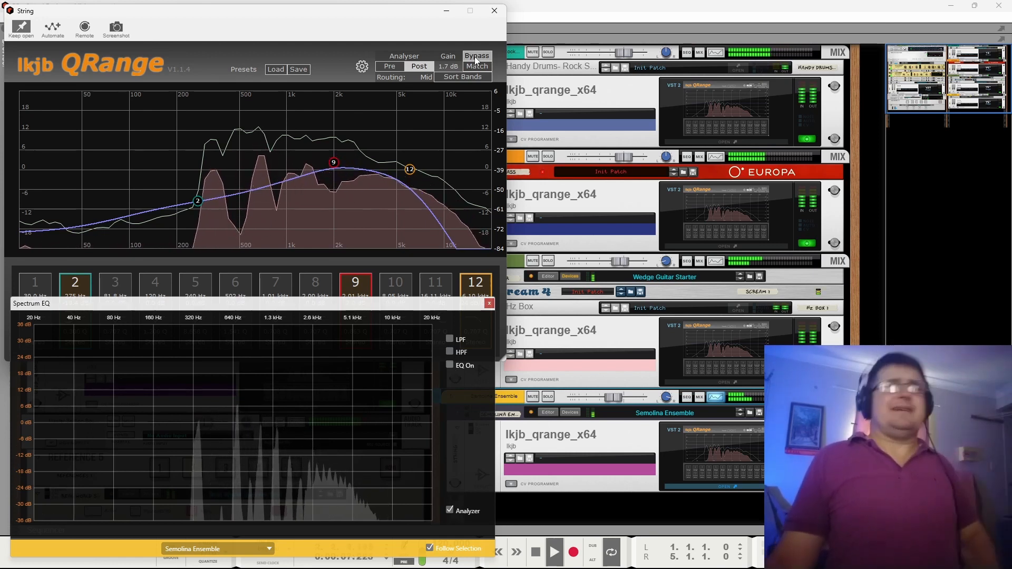
Turn the Semolina Ensemble's Spectrum EQ back on, and close the strings' QRange and Spectrum EQ windows.
left_click(450, 365)
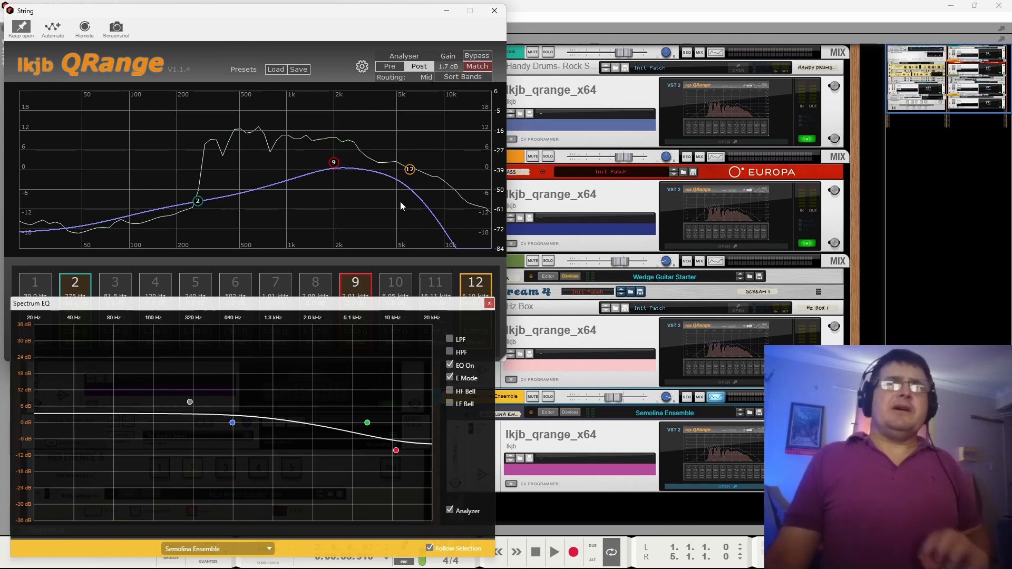
left_click(232, 423)
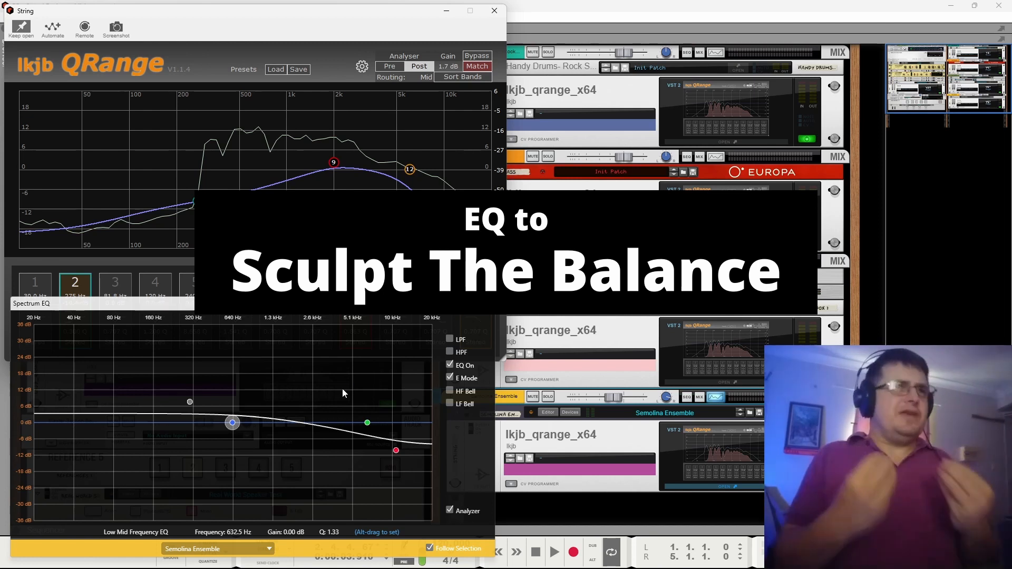
left_click(494, 11)
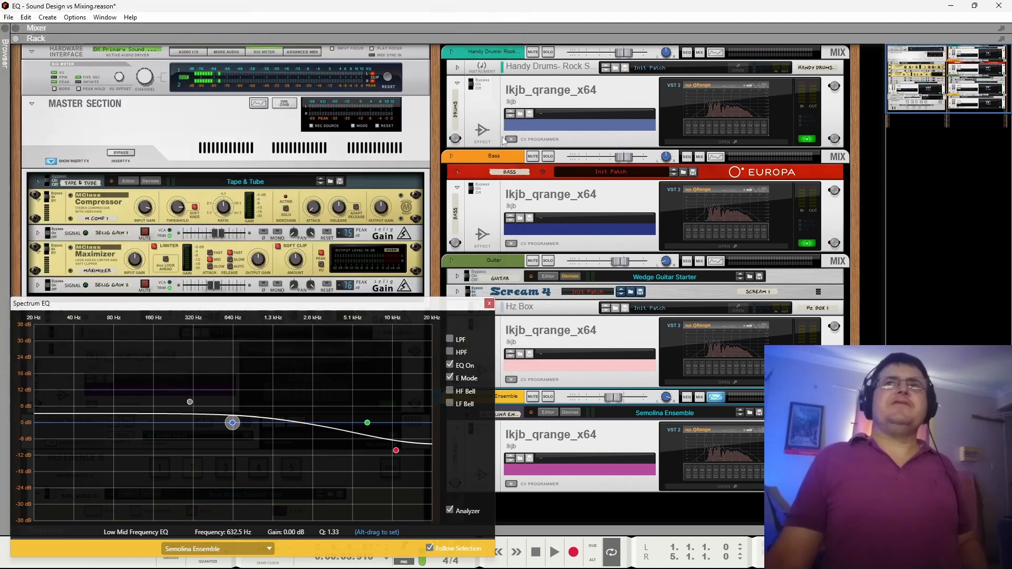
left_click(489, 303)
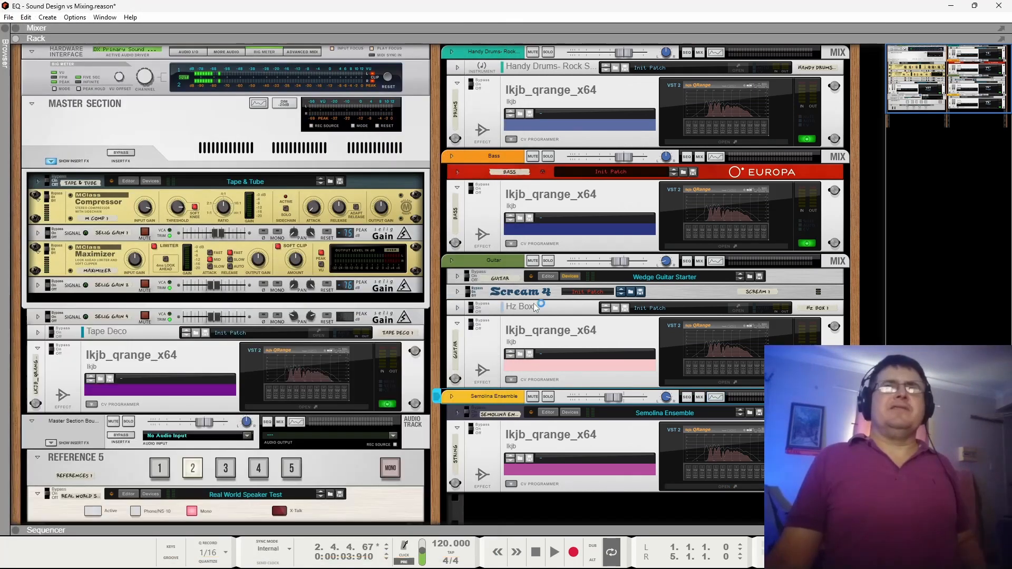
Play the full mix and compare inputs 1 and 2 on Reference 5, and stop playback.
left_click(157, 468)
key("space")
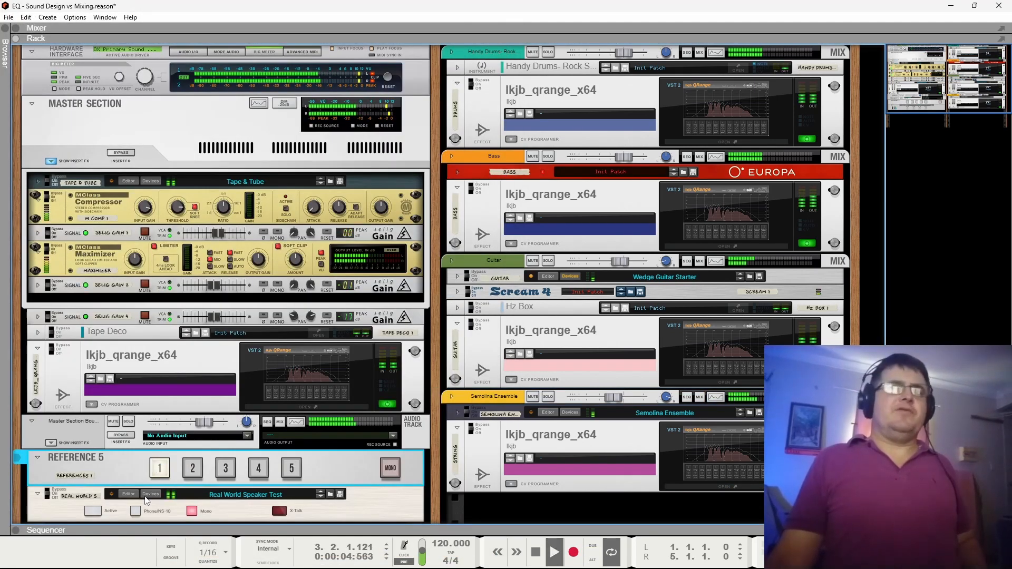
left_click(195, 471)
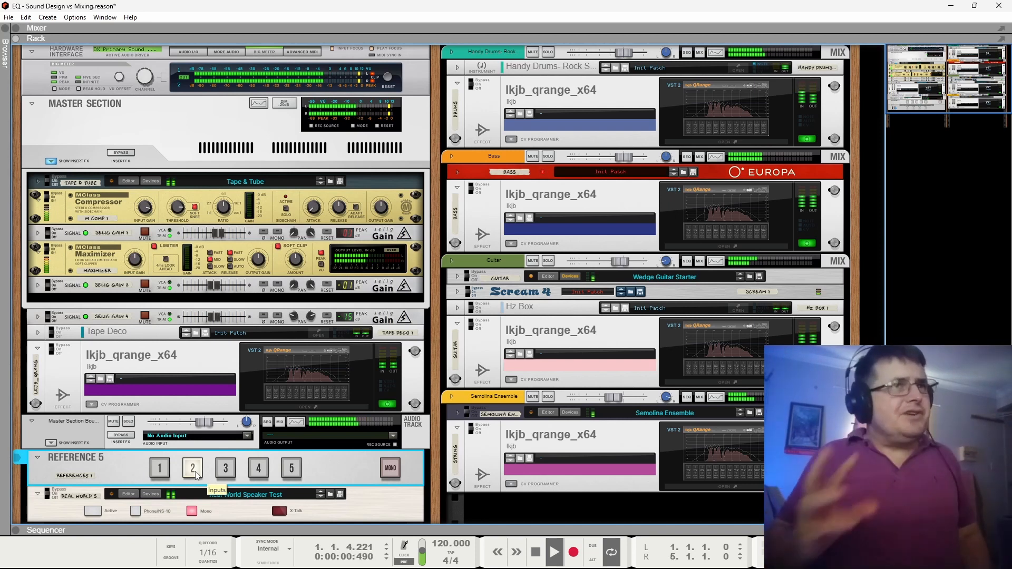
key("space")
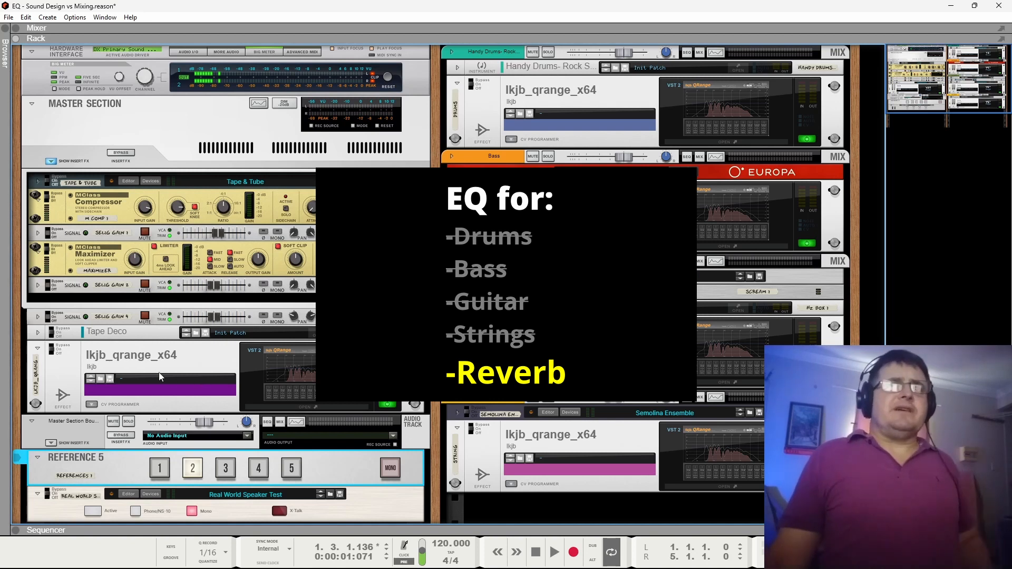
Open the Tape Deco effect's window, keep it open, and start playback.
left_click(313, 336)
left_click(45, 51)
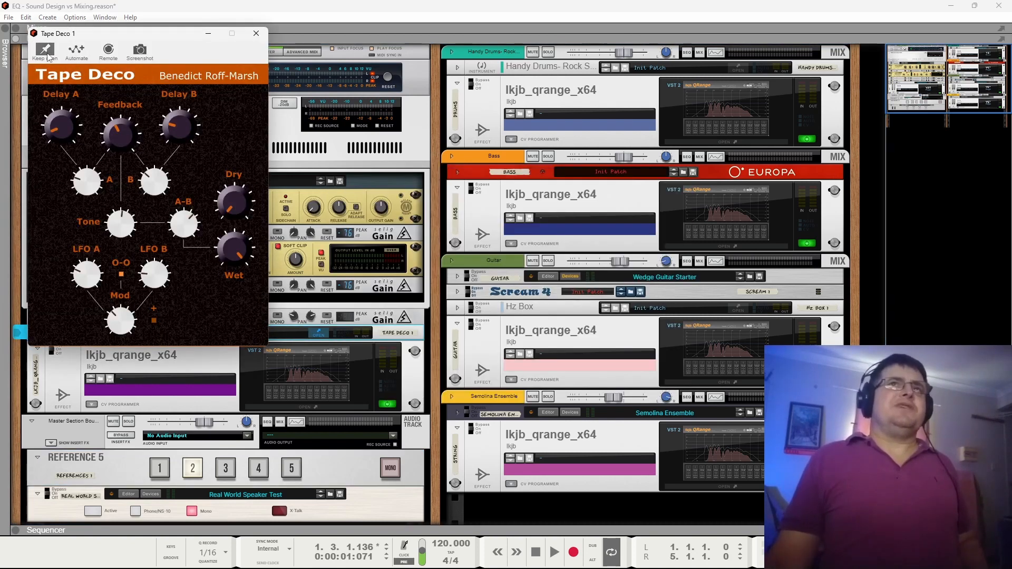
key("space")
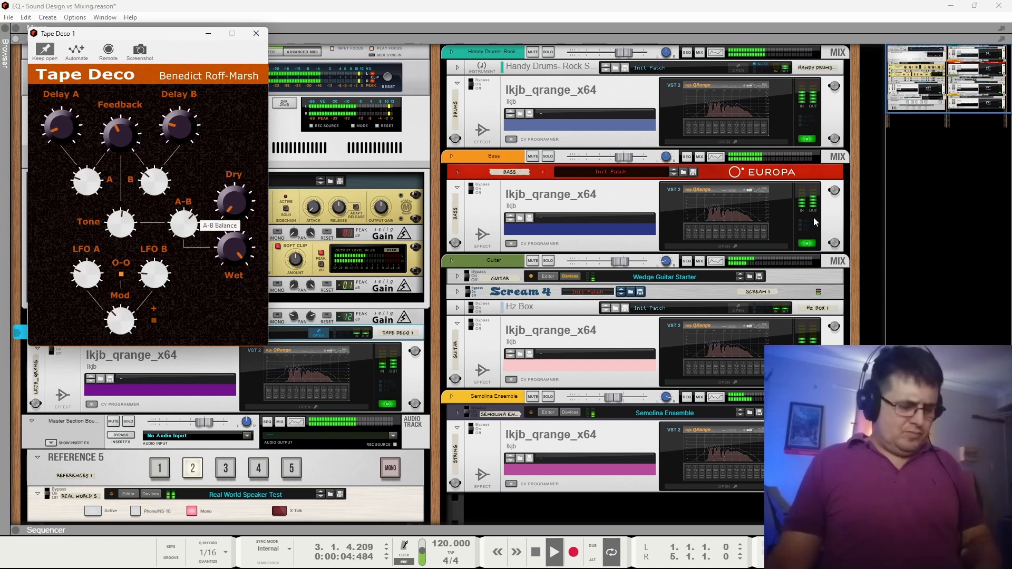
Switch the mixer's monitoring source from the master to an effect return, and go back to the rack.
key("F5")
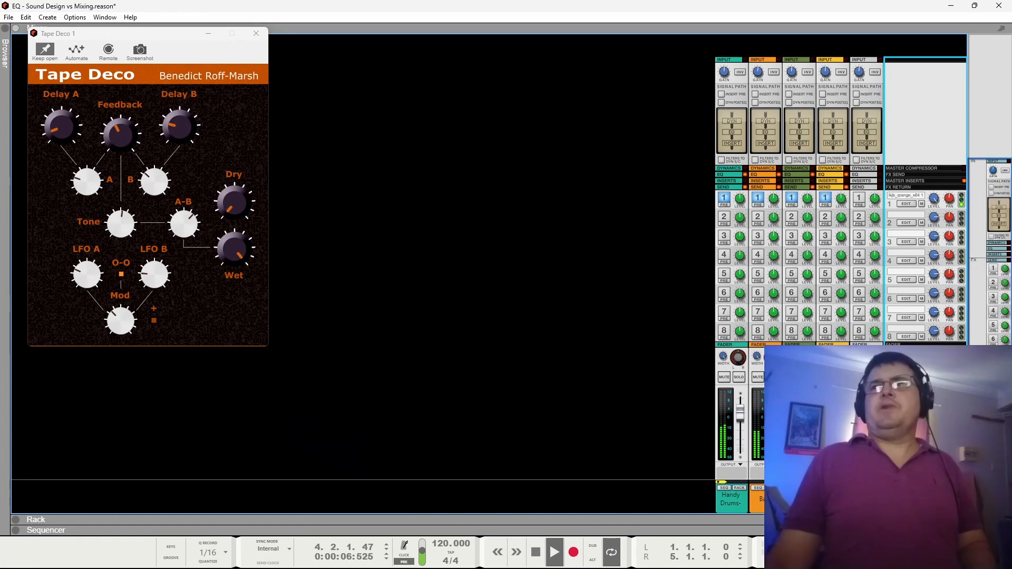
left_click(952, 374)
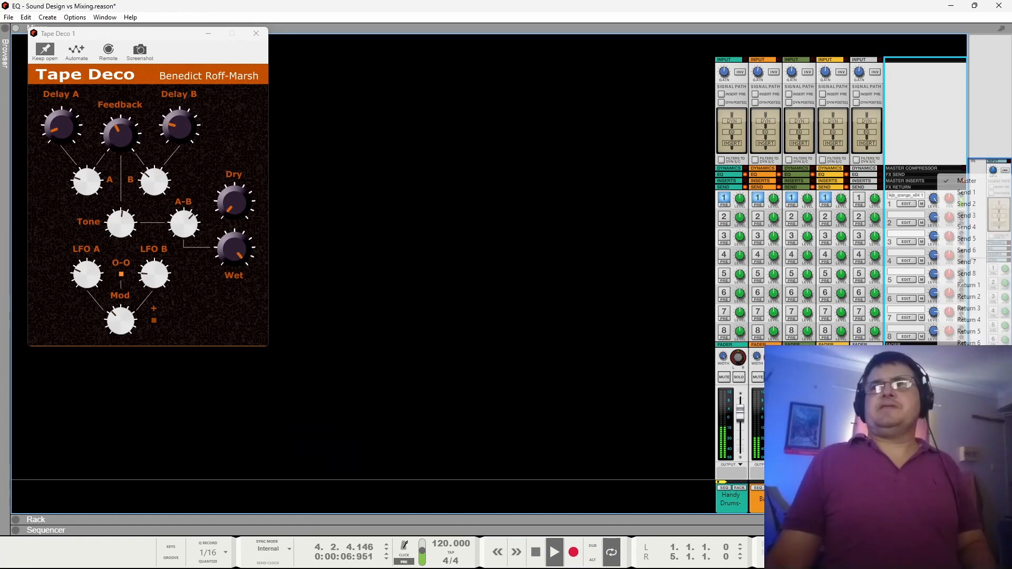
left_click(968, 298)
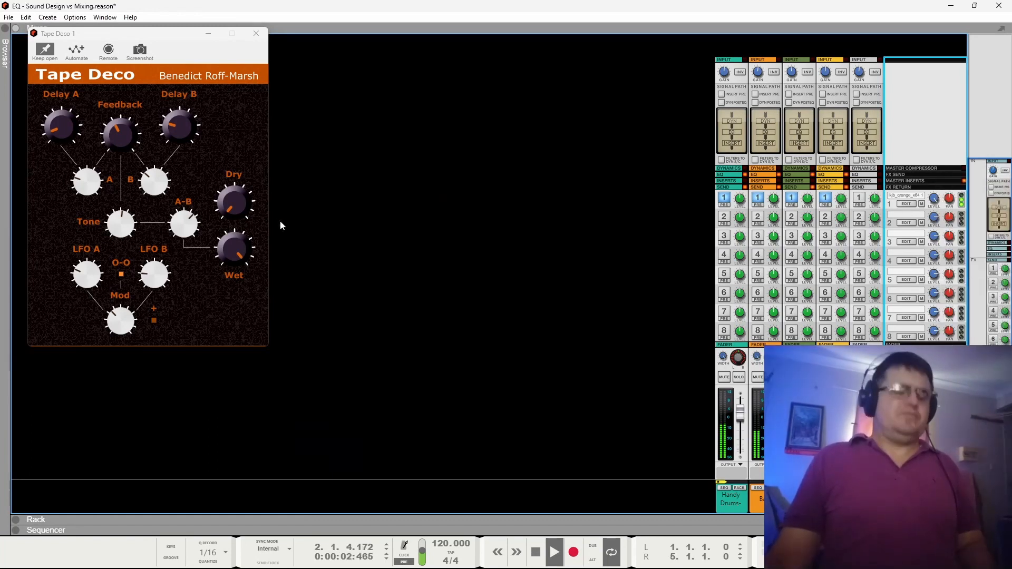
key("F6")
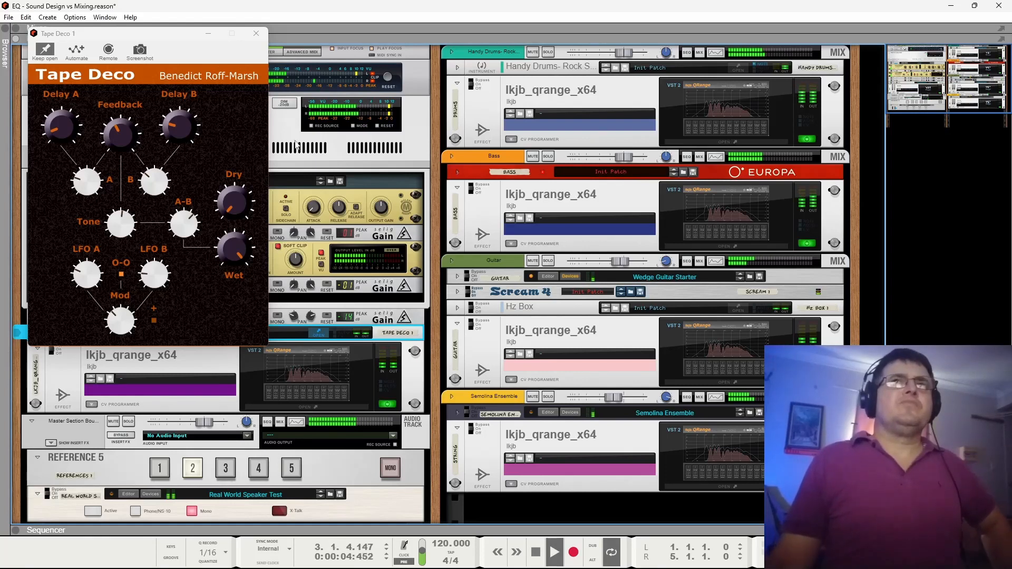
Compare the QRange below Tape Deco off and on during playback, and open its window beside Tape Deco.
left_click_drag(177, 39, 165, 19)
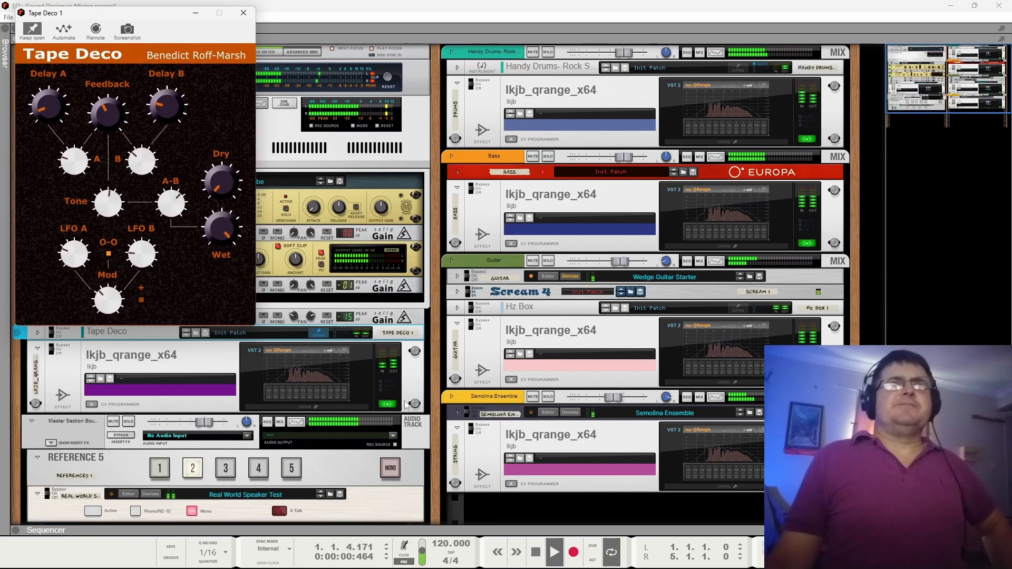
left_click(387, 405)
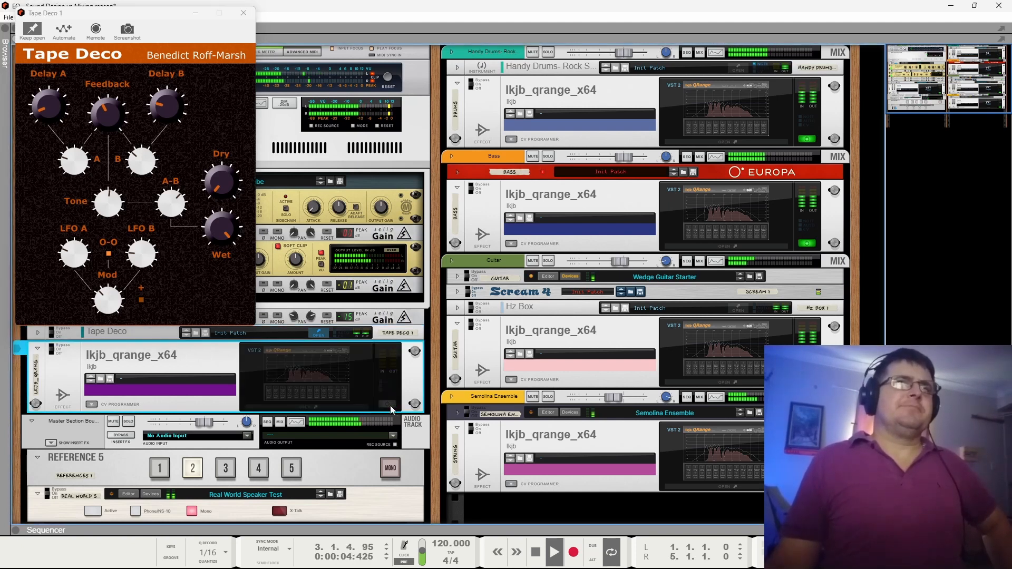
left_click(390, 405)
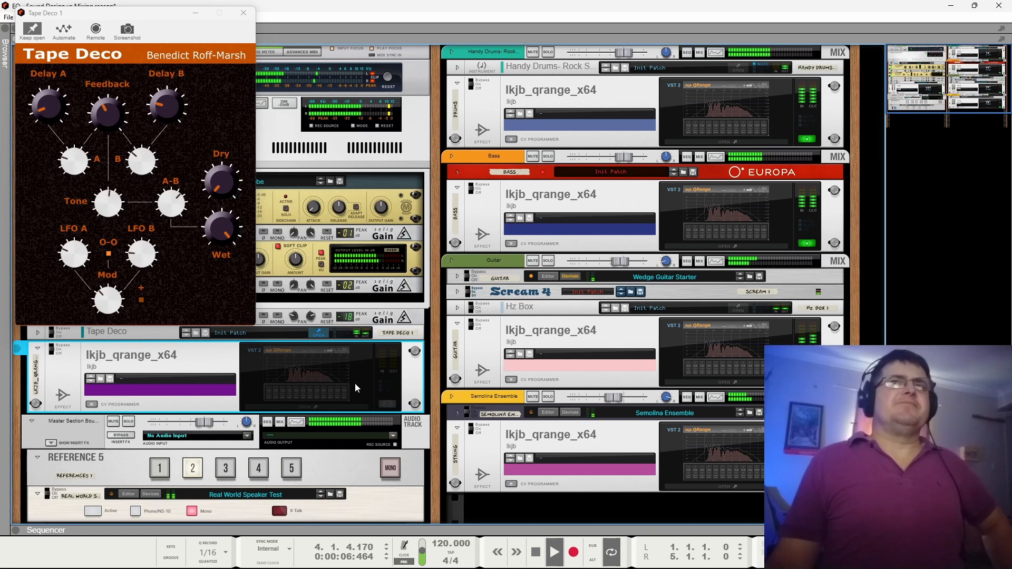
left_click(391, 400)
double_click(311, 369)
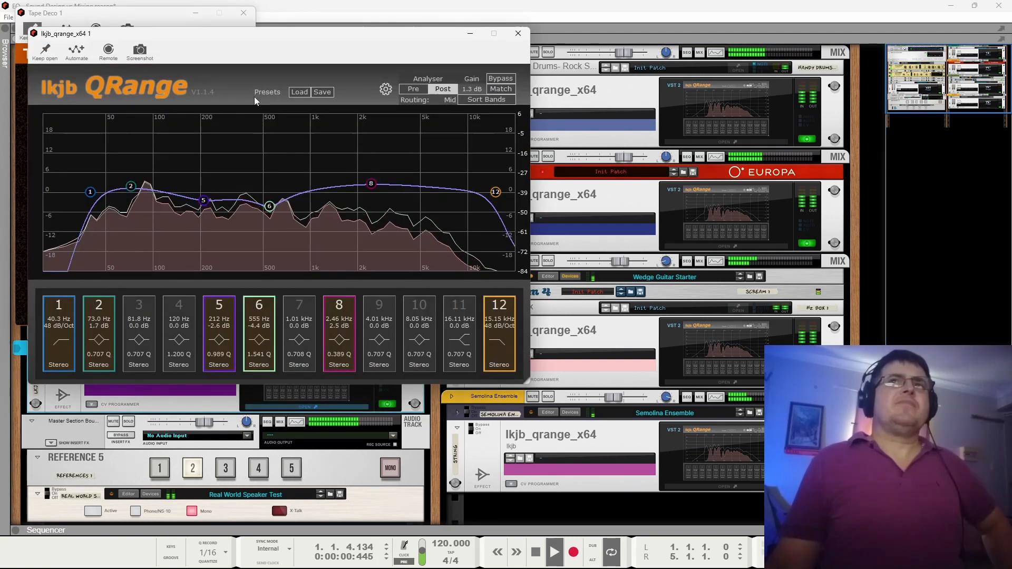
left_click_drag(232, 37, 464, 13)
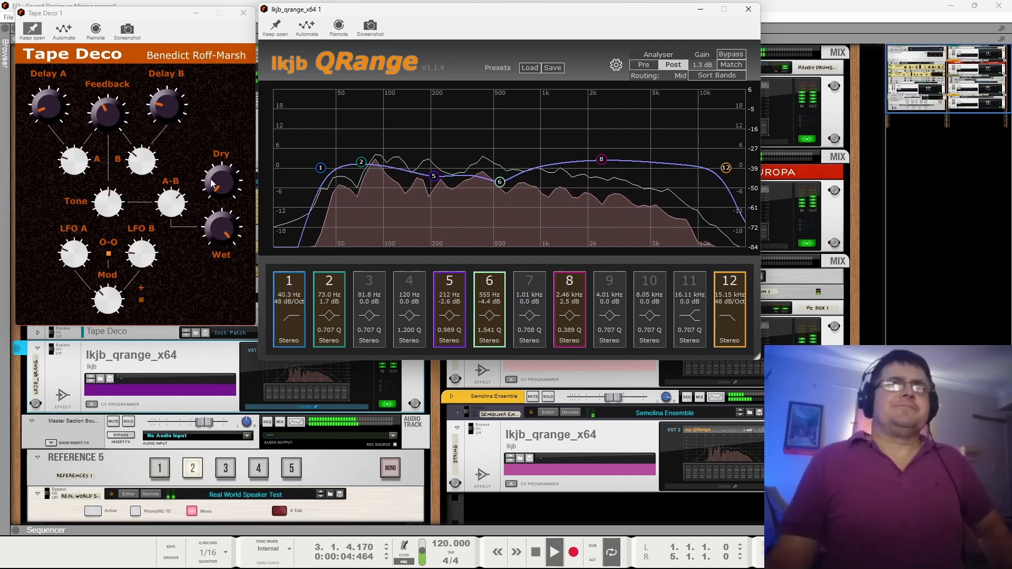
Raise Tape Deco's Dry control and compare the return's QRange bypassed and active.
left_click_drag(210, 179, 230, 129)
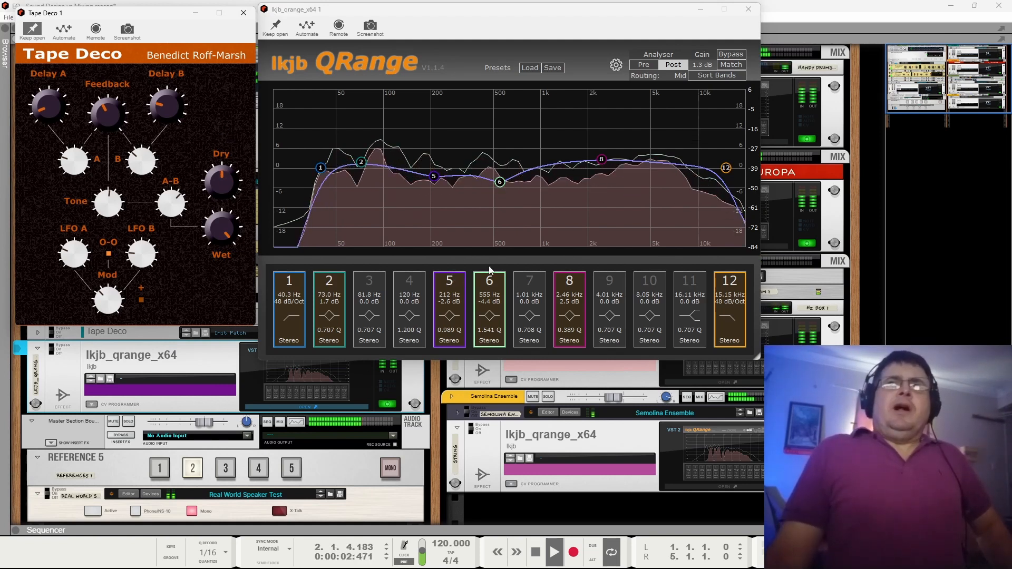
left_click(733, 58)
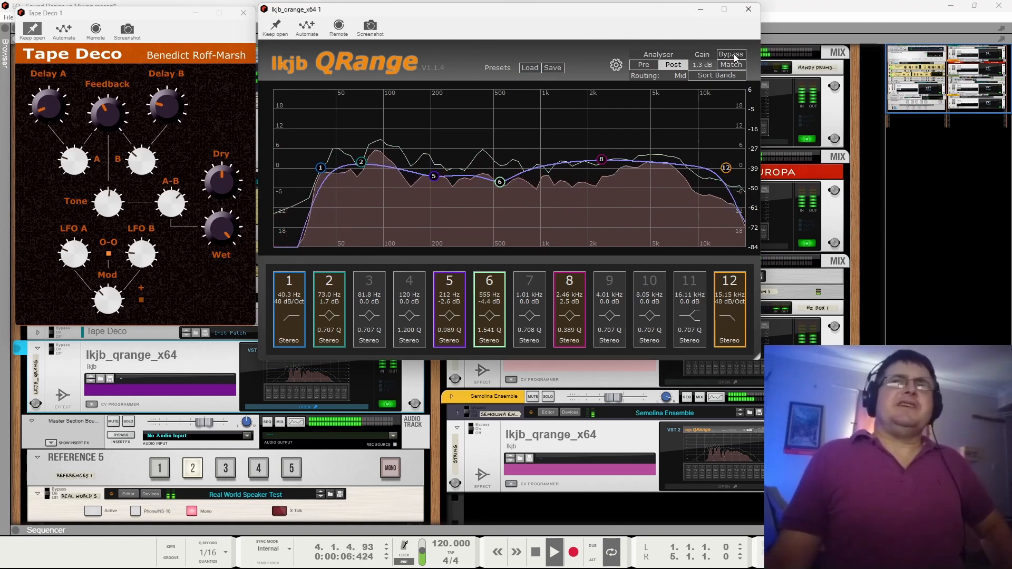
left_click(735, 58)
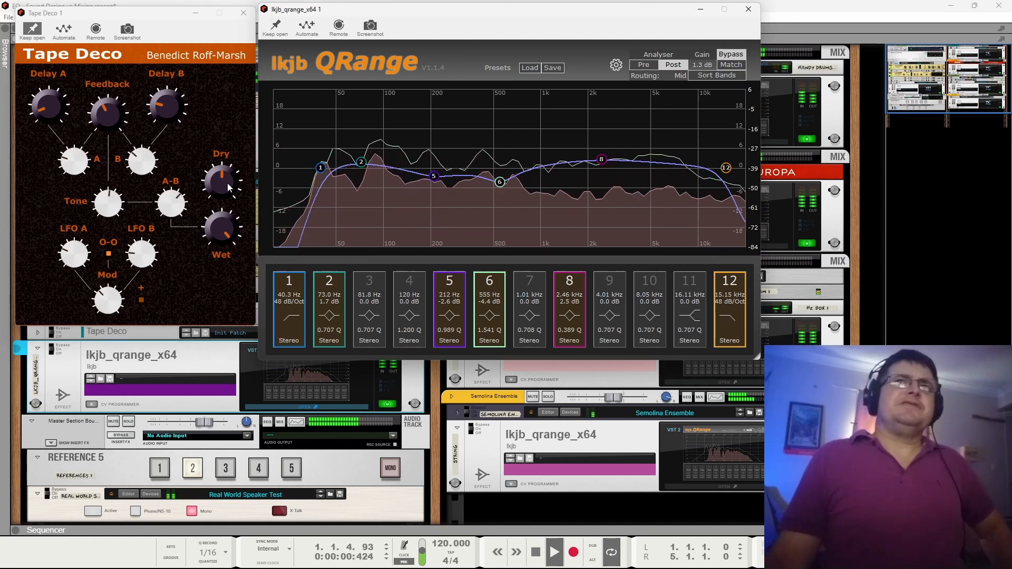
left_click(226, 182)
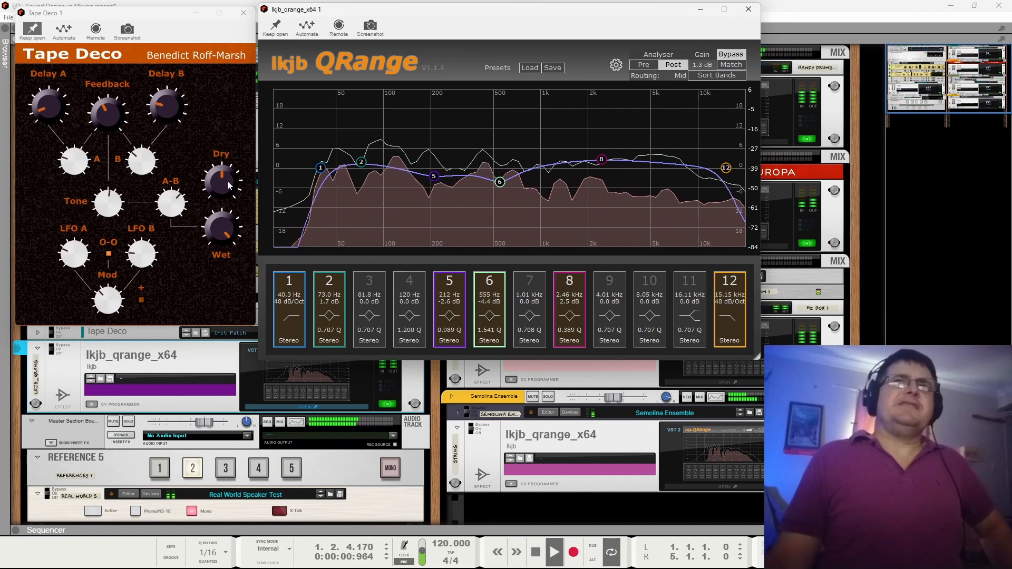
left_click(731, 57)
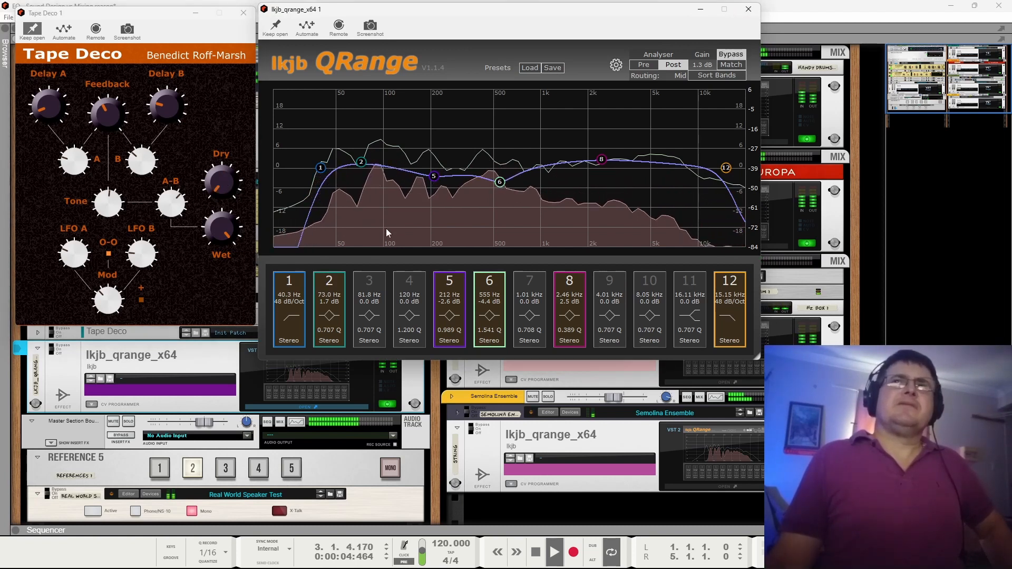
Audition bands 2 and 5 of the return's QRange off and on, one at a time.
left_click(336, 287)
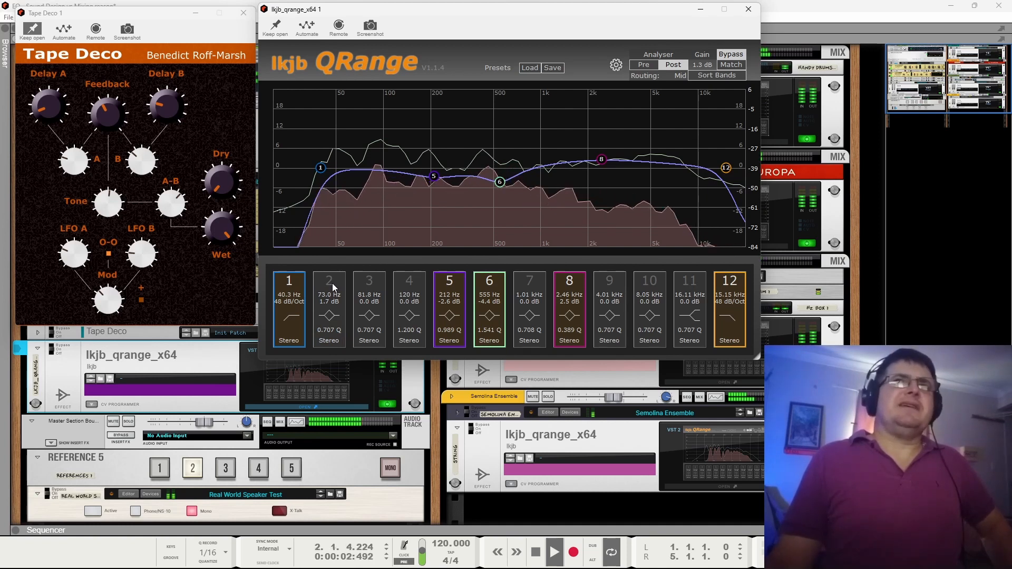
left_click(332, 283)
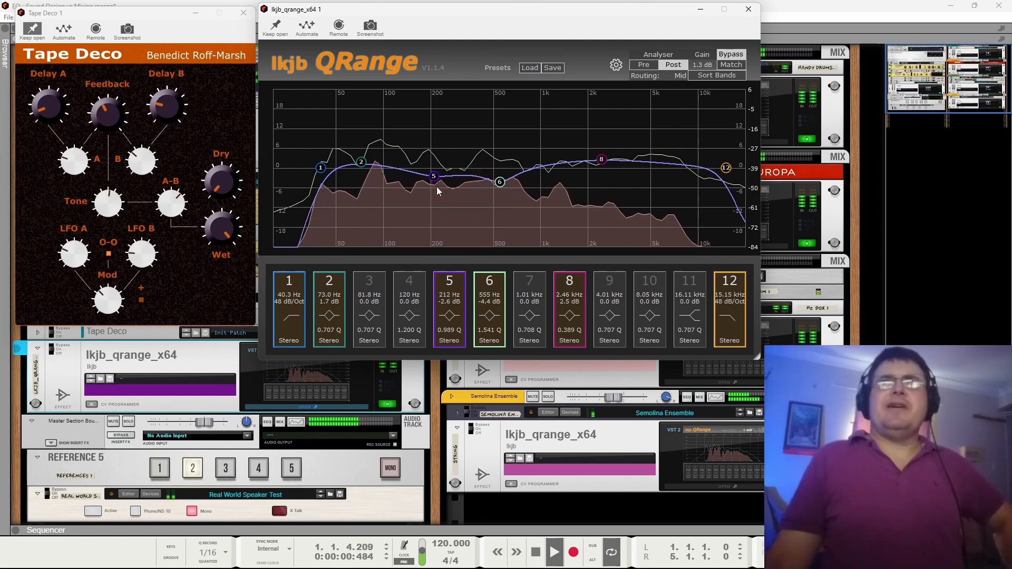
left_click(451, 282)
left_click(453, 282)
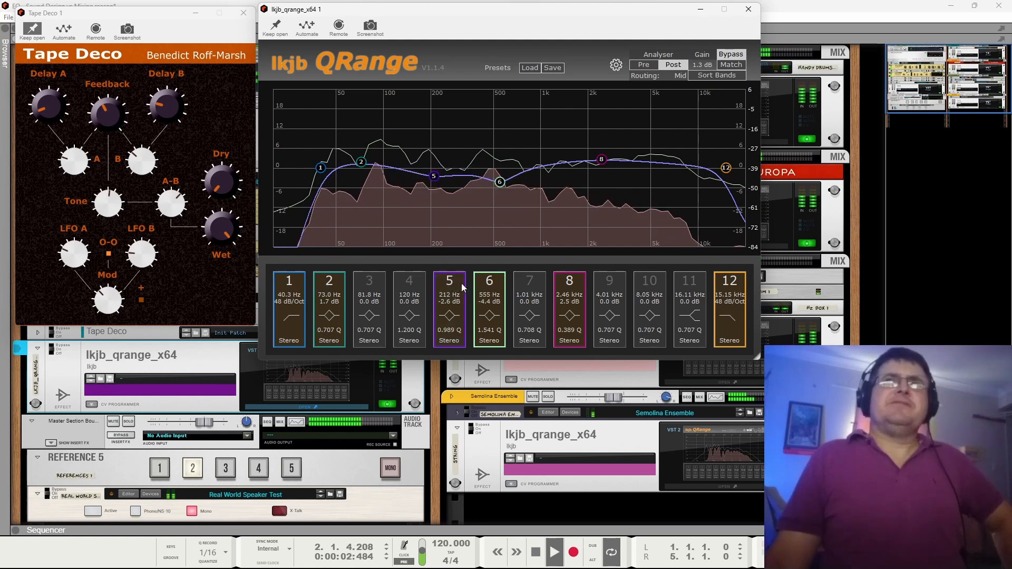
Audition QRange bands 5 and 6 off and on, separately and together, and band 8 off and on.
left_click(488, 283)
left_click(488, 284)
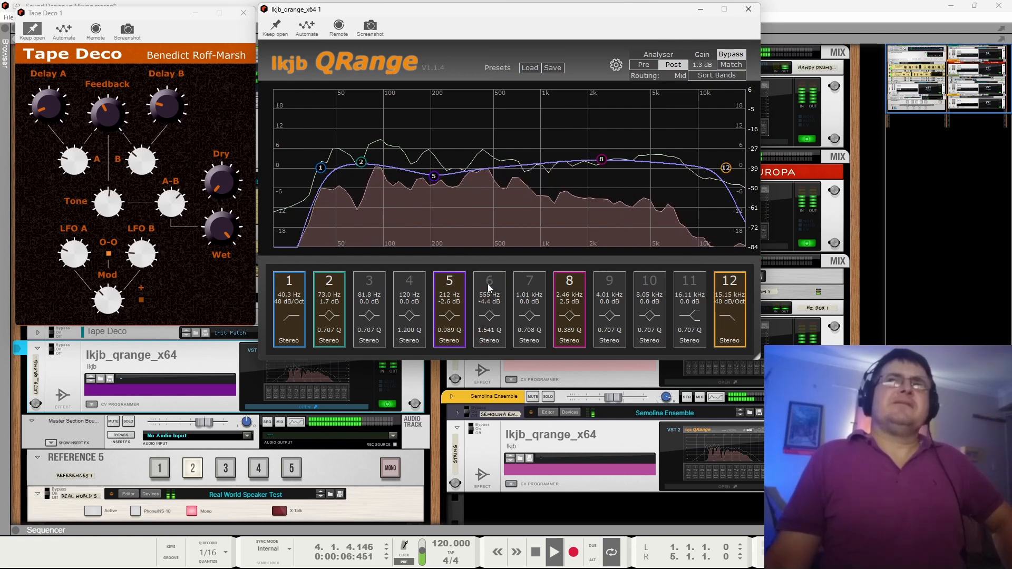
left_click(488, 283)
left_click(457, 283)
left_click(457, 283)
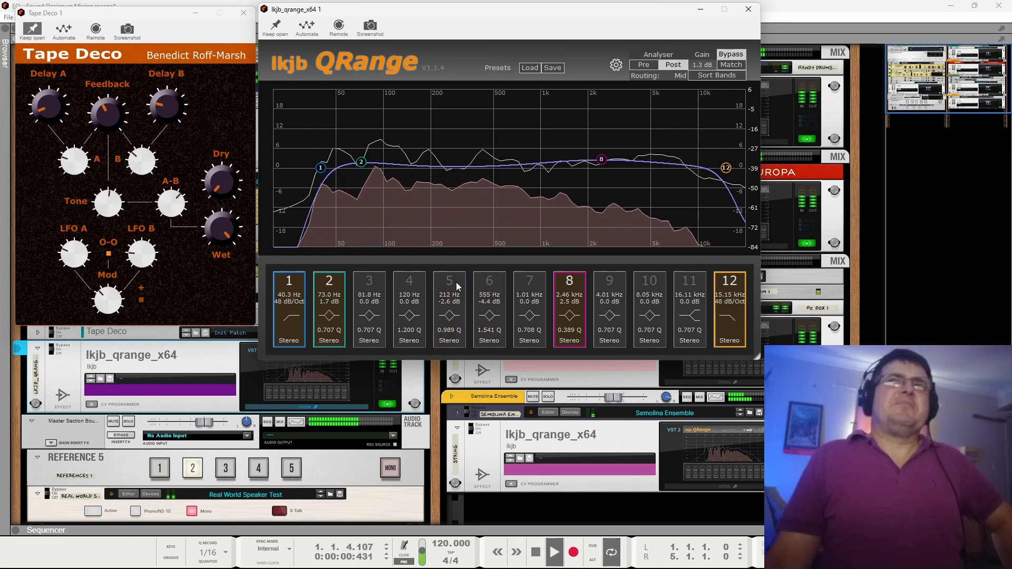
left_click(486, 281)
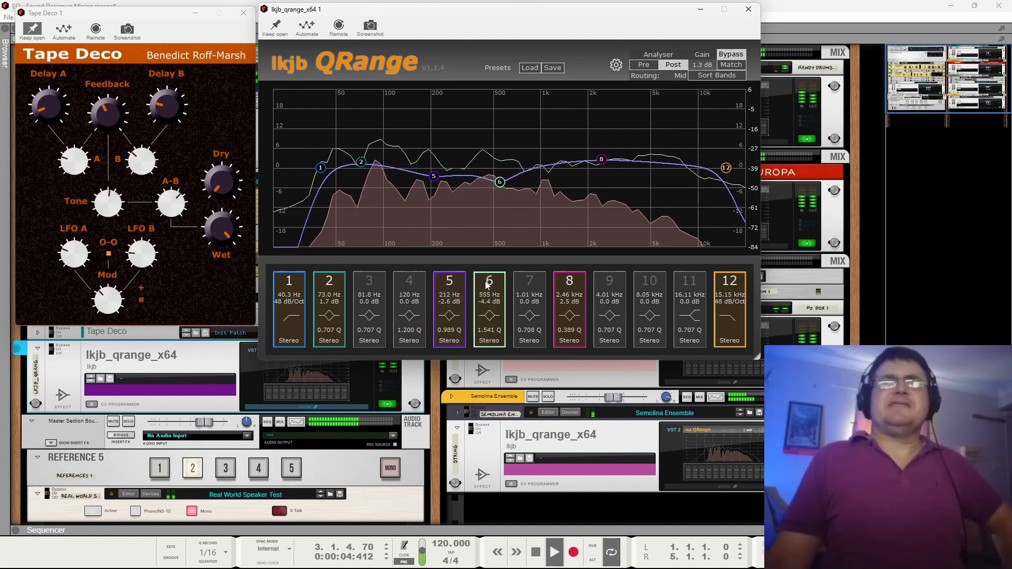
left_click(576, 287)
left_click(574, 283)
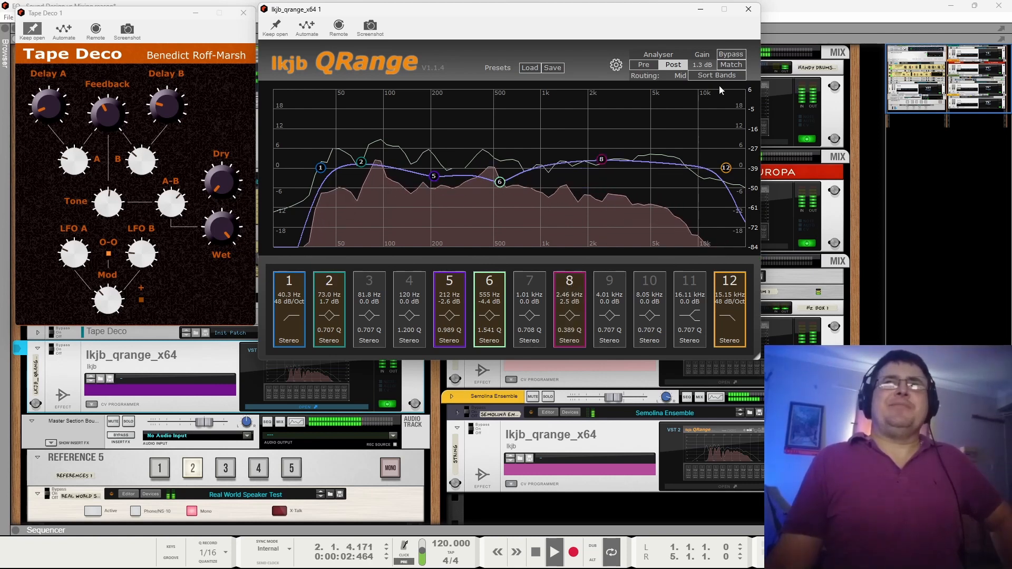
Turn off QRange bands 2, 5 and 6, and re-enable bands 2 and 5 together with band 7.
left_click(490, 282)
left_click(450, 290)
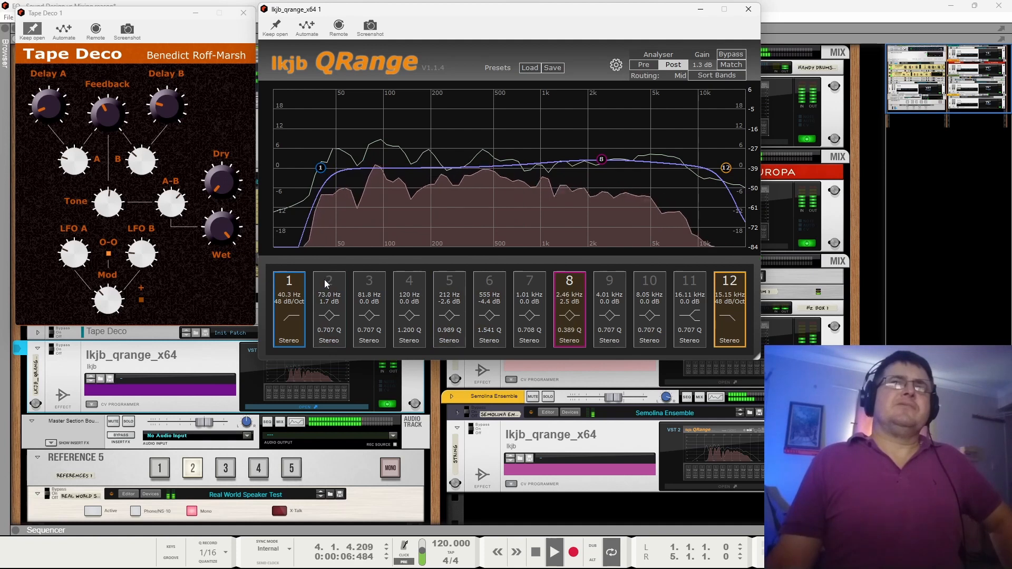
left_click(449, 288)
left_click(520, 290)
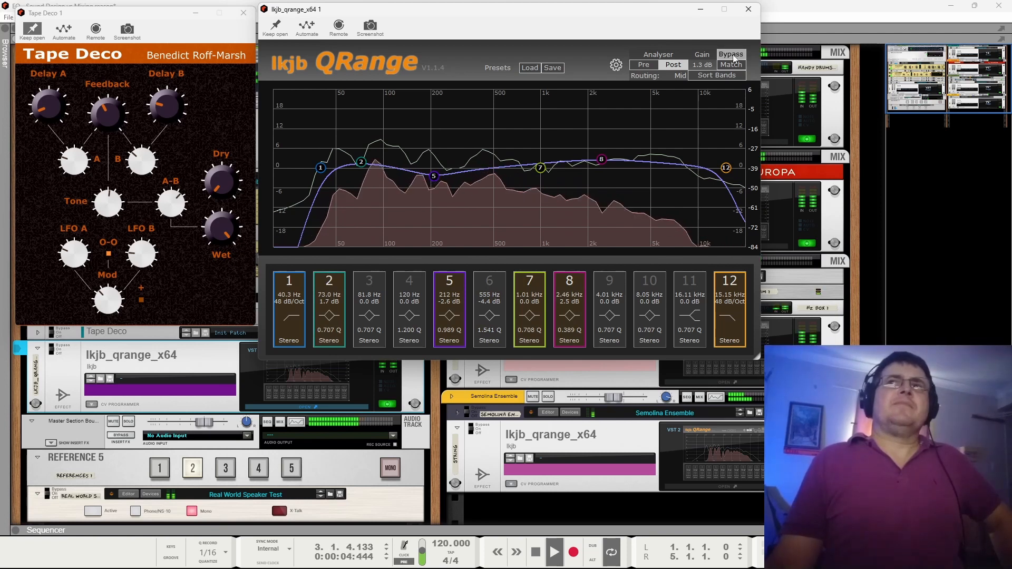
Audition QRange band 12 off and on, and restart playback of the mix.
left_click(727, 283)
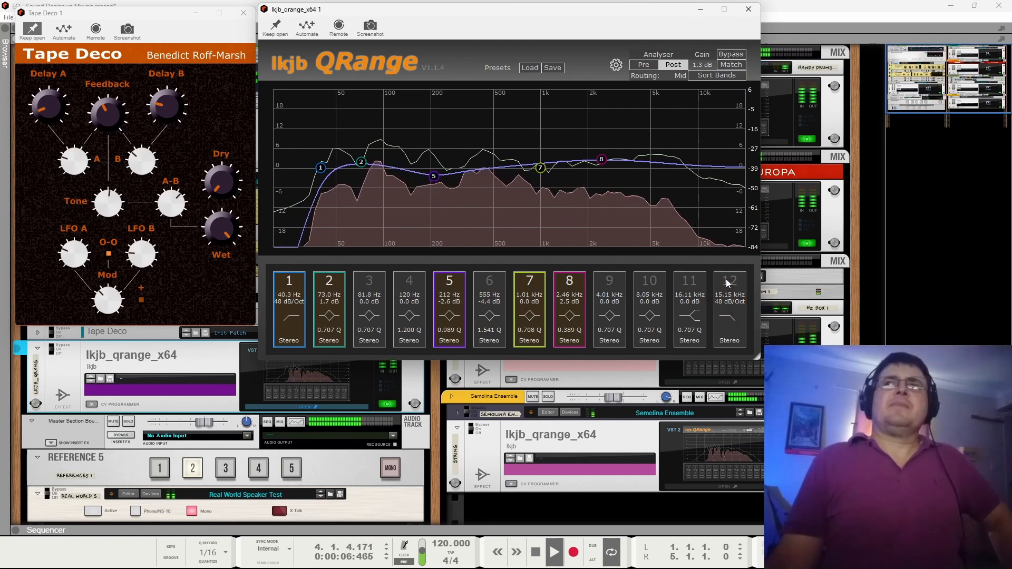
left_click(730, 283)
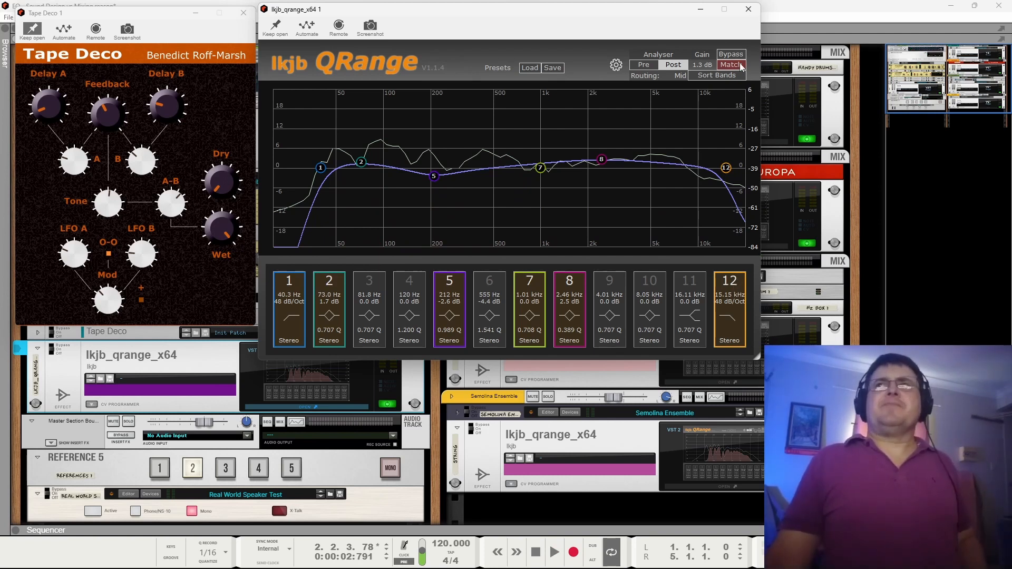
key("space")
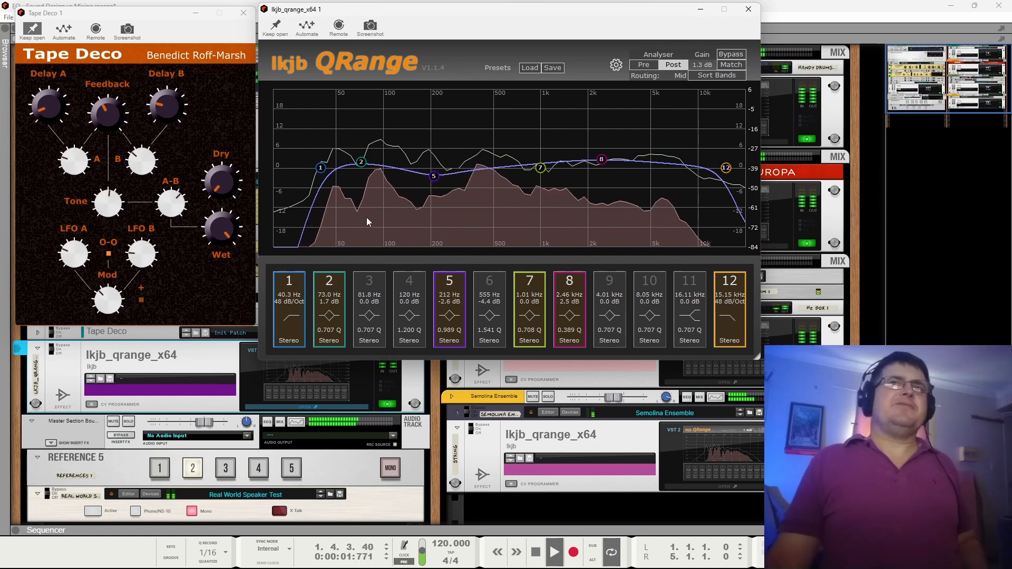
Stop playback, turn off band 7 of the return's QRange, and set the mixer's control room output to Master.
key("space")
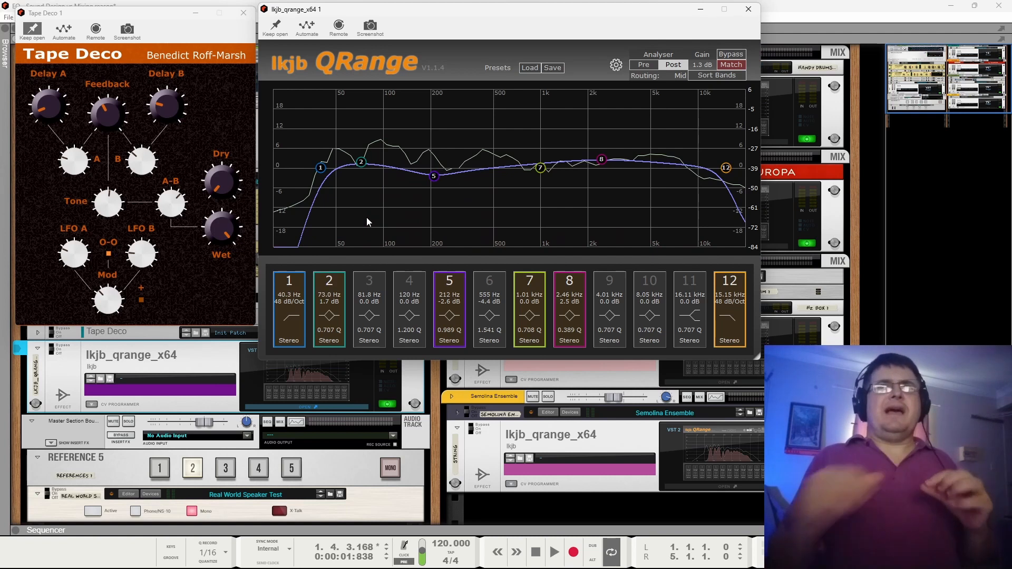
left_click(535, 285)
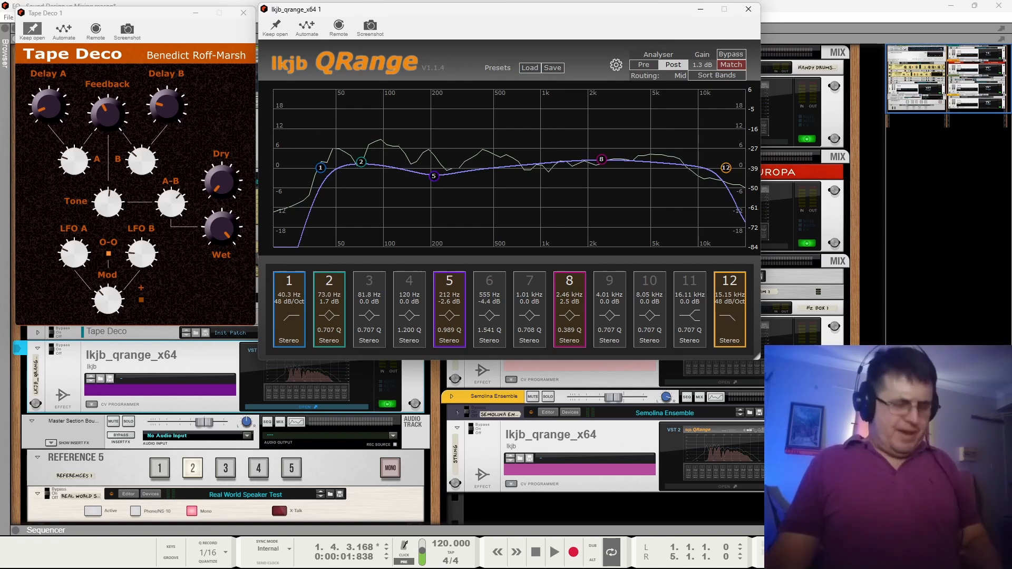
key("F5")
left_click(955, 181)
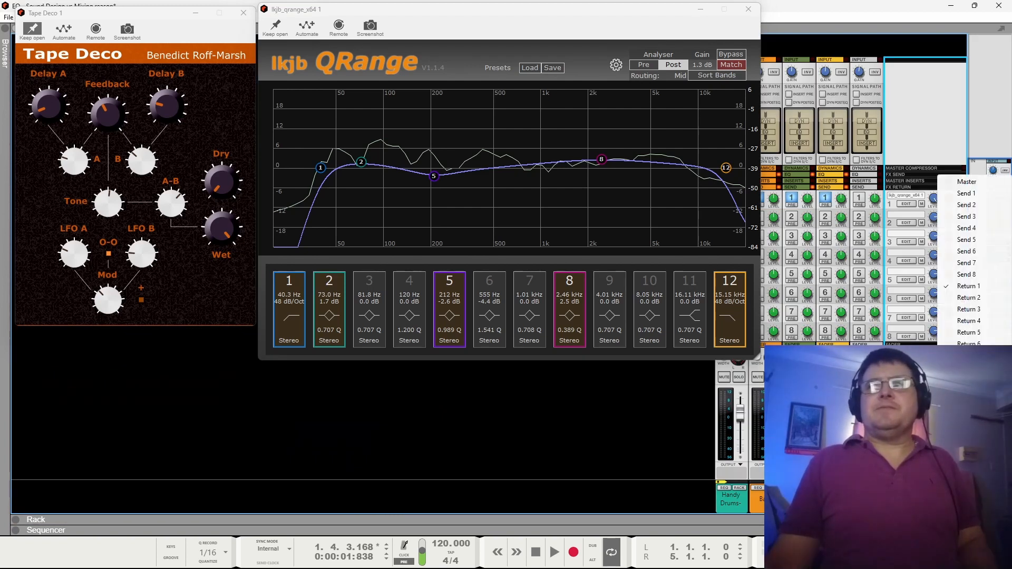
left_click(960, 183)
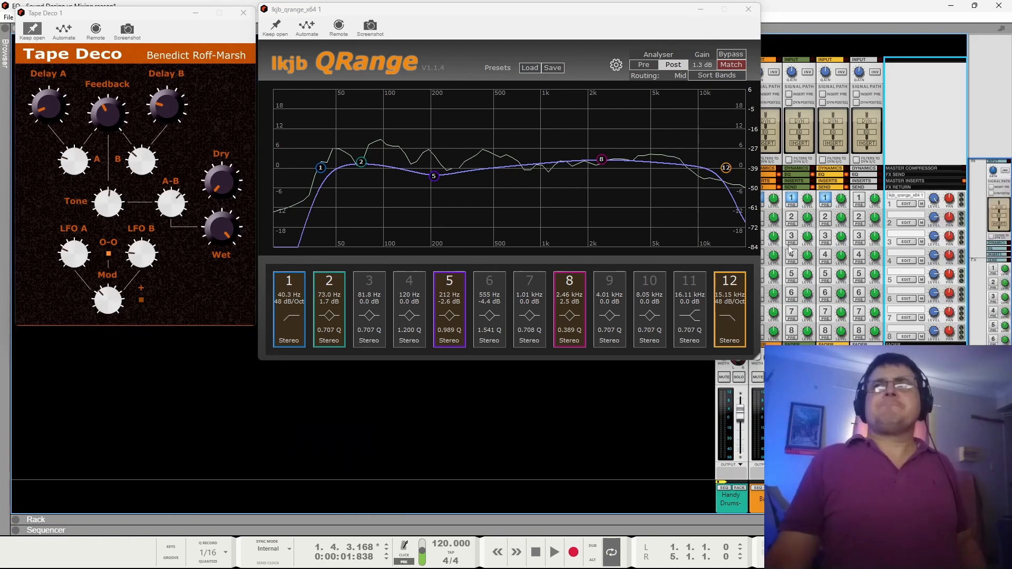
Play the full mix and audition the return's QRange bypassed and active.
key("space")
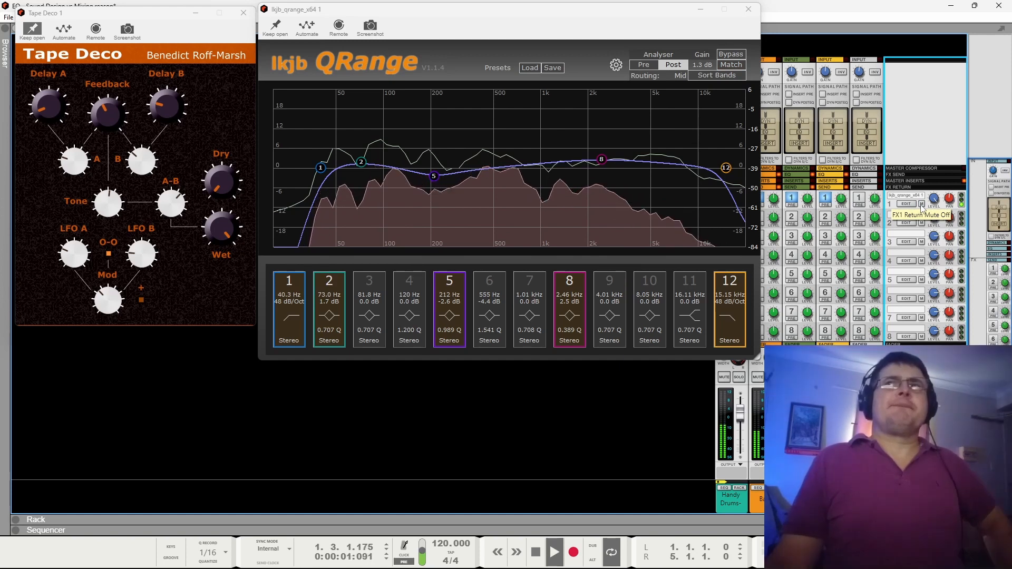
left_click(730, 55)
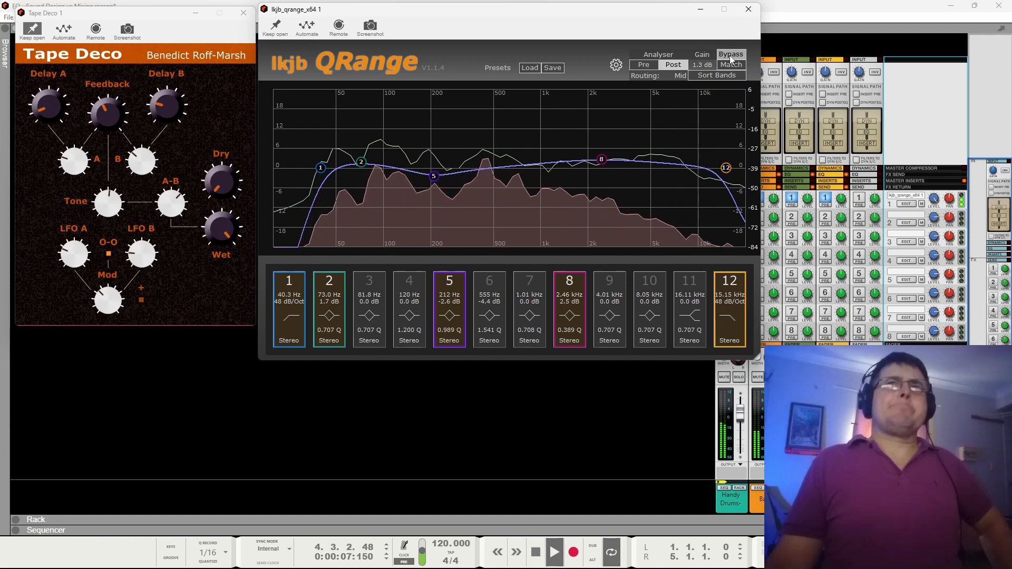
left_click(729, 56)
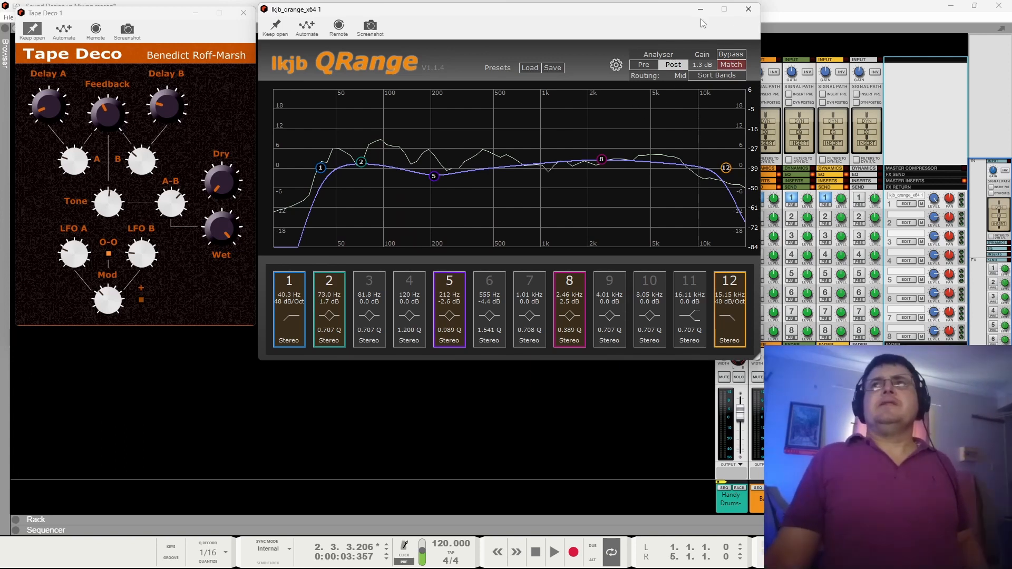
Close the QRange and Tape Deco windows, and reset the clip indicator on the rack's hardware interface meter.
left_click(744, 15)
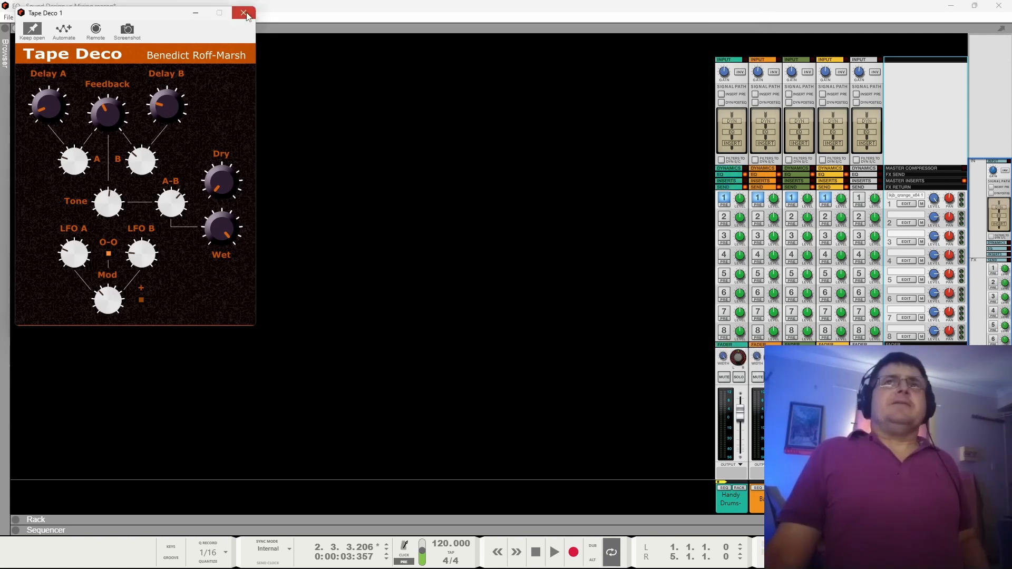
left_click(246, 14)
key("F6")
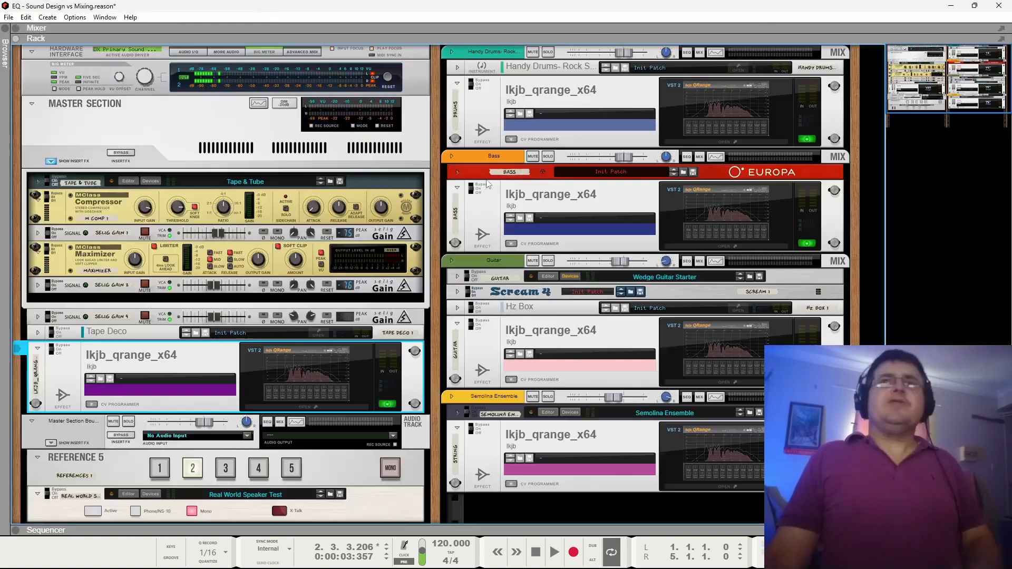
left_click(388, 76)
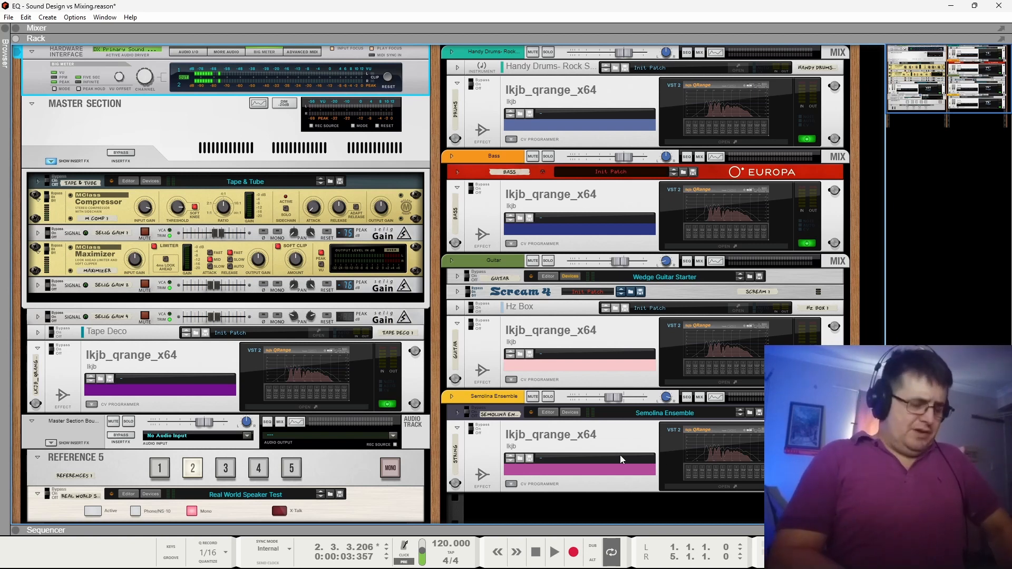
View the Semolina Ensemble channel's curve in the Spectrum EQ and close the EQ window.
key("F2")
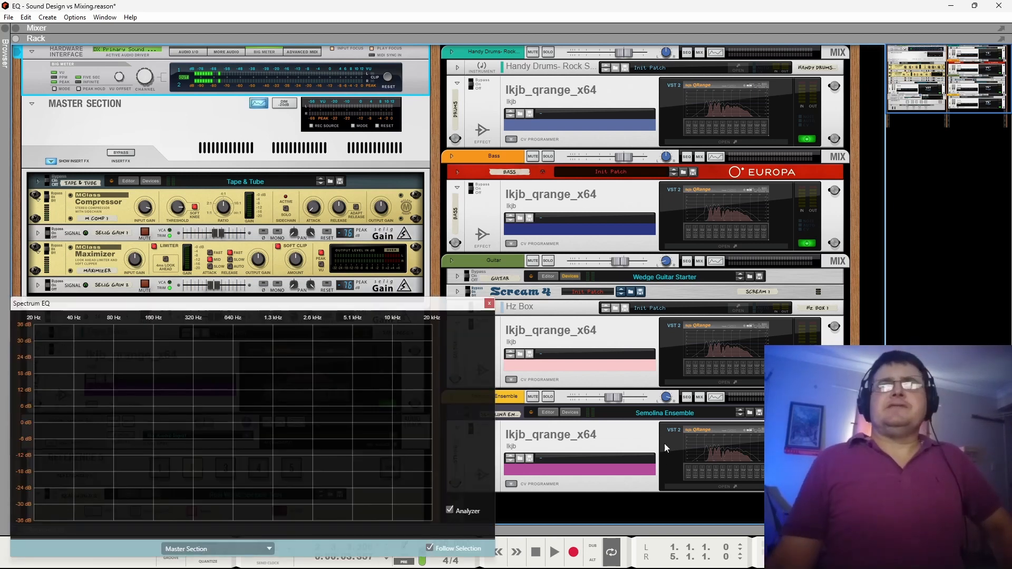
left_click(753, 419)
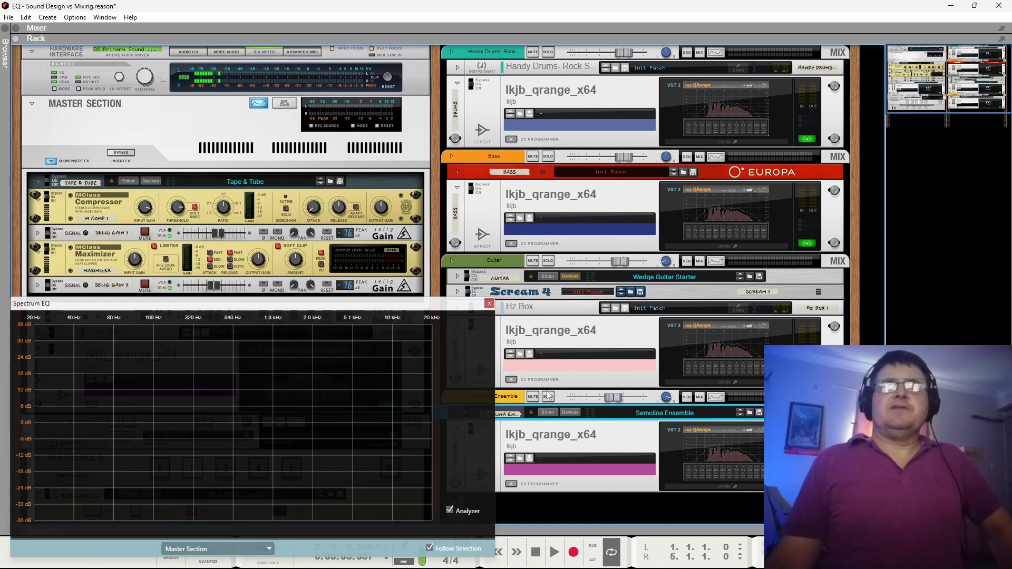
left_click(505, 397)
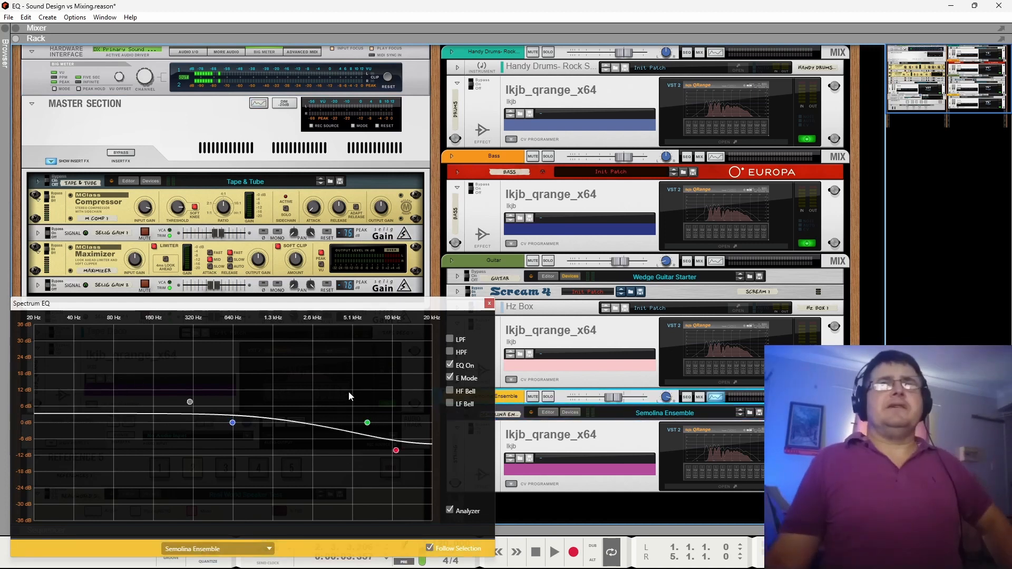
left_click(489, 304)
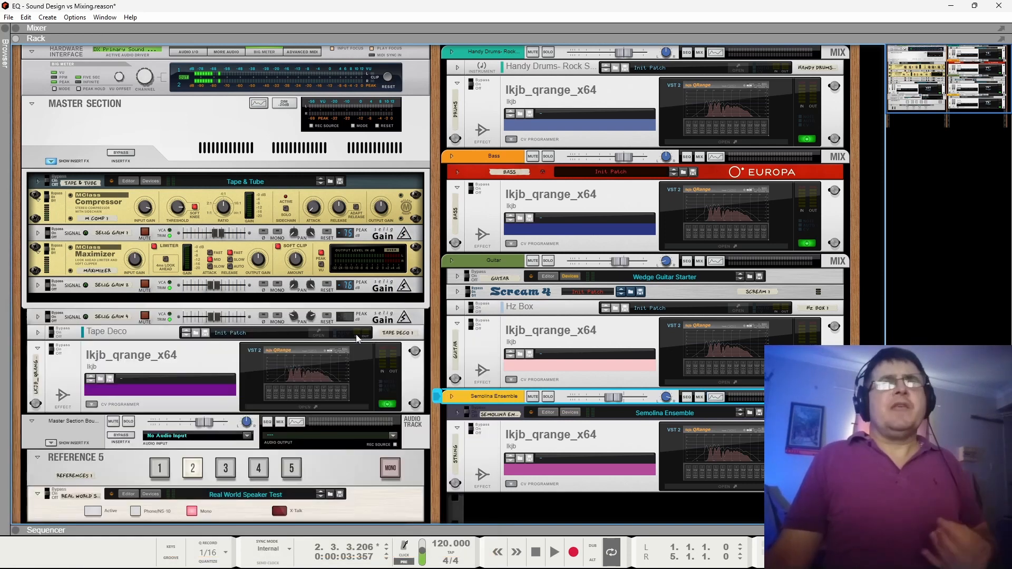
Play the mix and compare Reference 5 inputs 1 and 2 with the speaker test's Active option off.
left_click(159, 467)
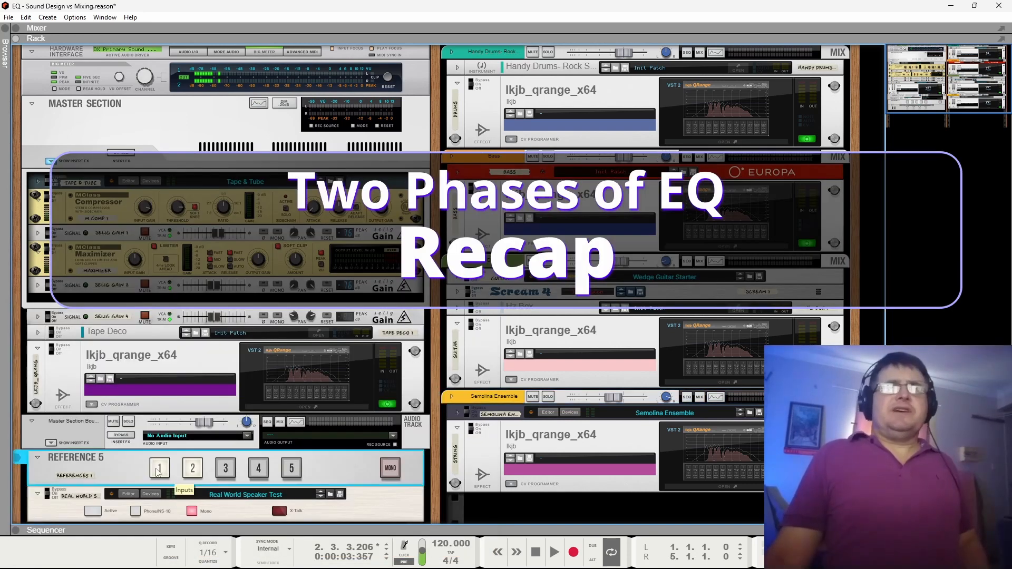
left_click(555, 558)
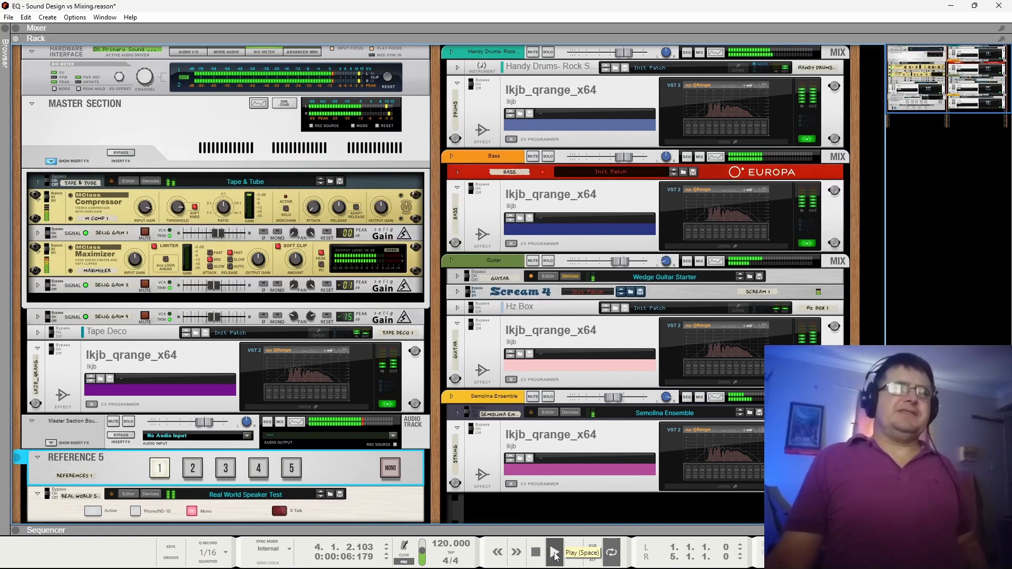
left_click(194, 469)
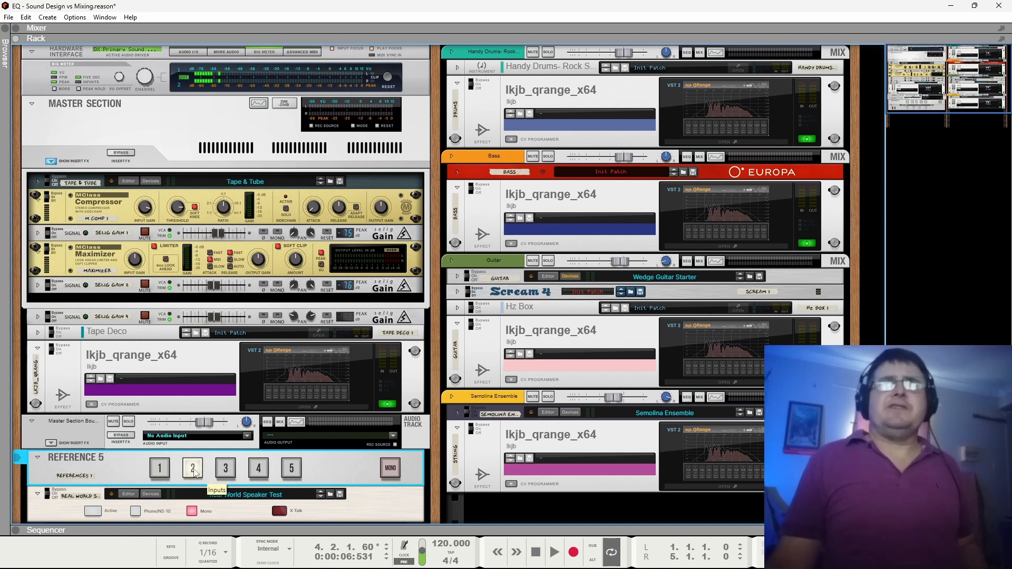
key("space")
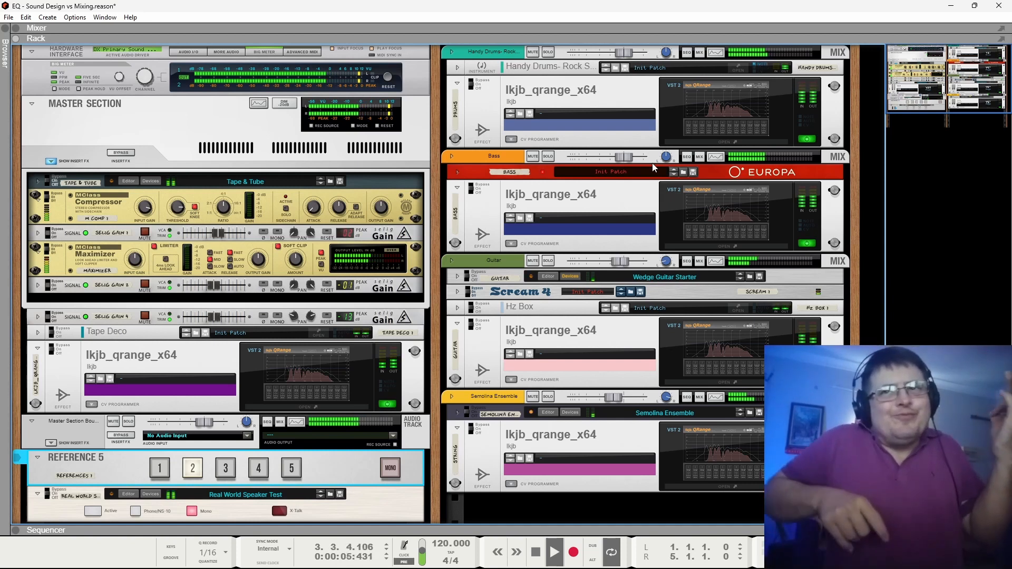
key("space")
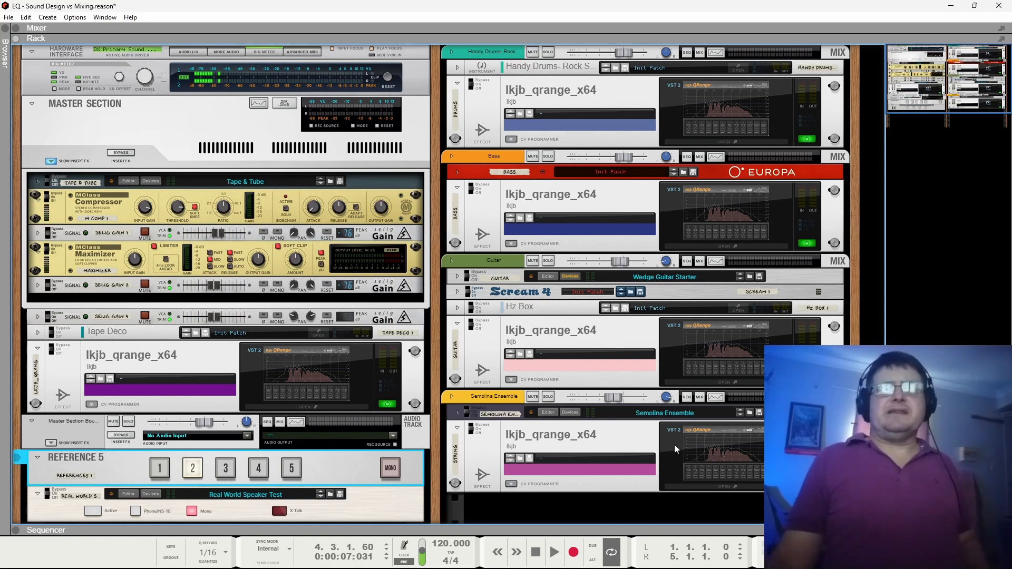
key("space")
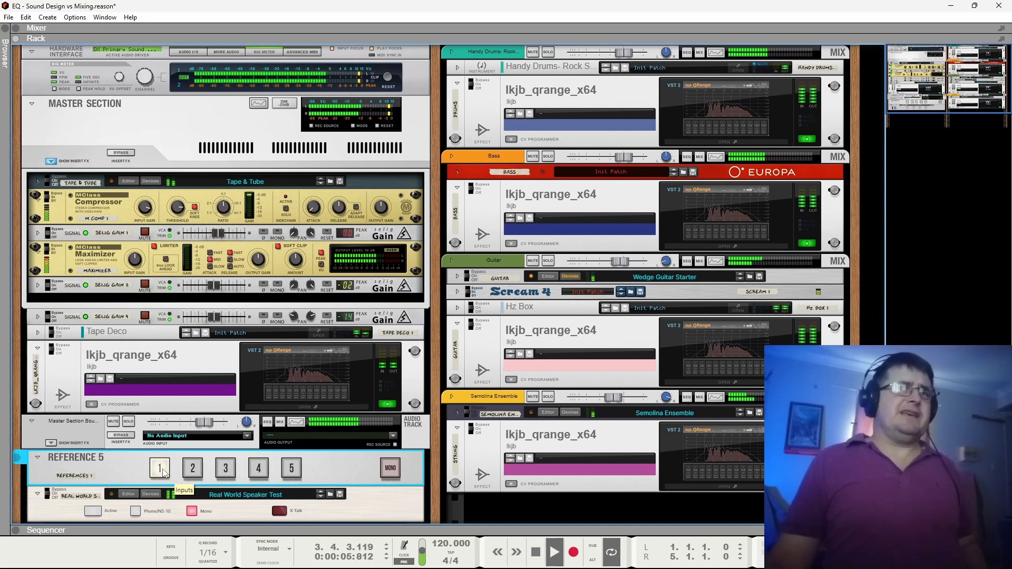
left_click(201, 471)
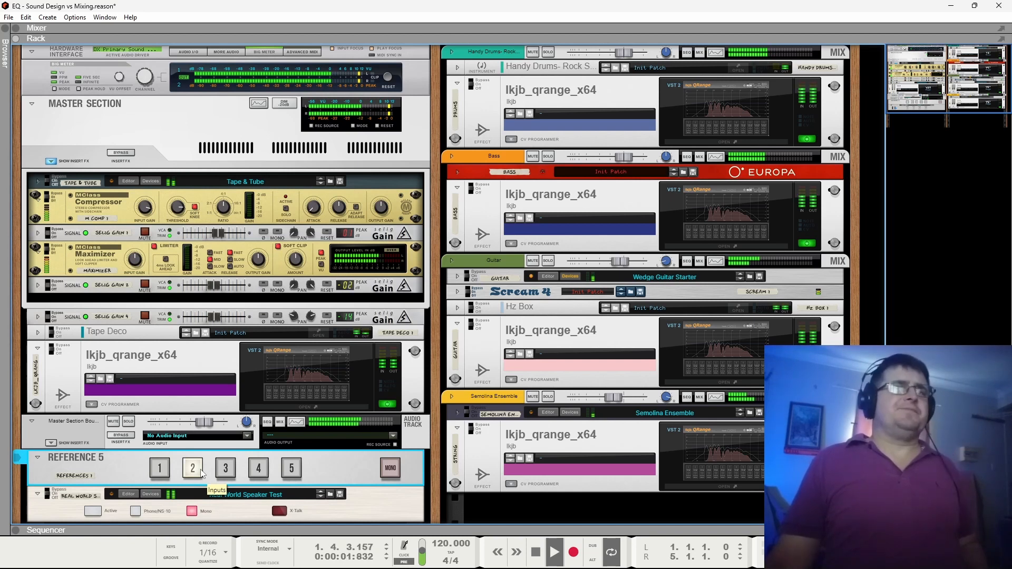
Turn on the Real World Speaker Test's Active option and alternate between Reference 5 inputs 1 and 2 during playback.
left_click(93, 511)
left_click(161, 469)
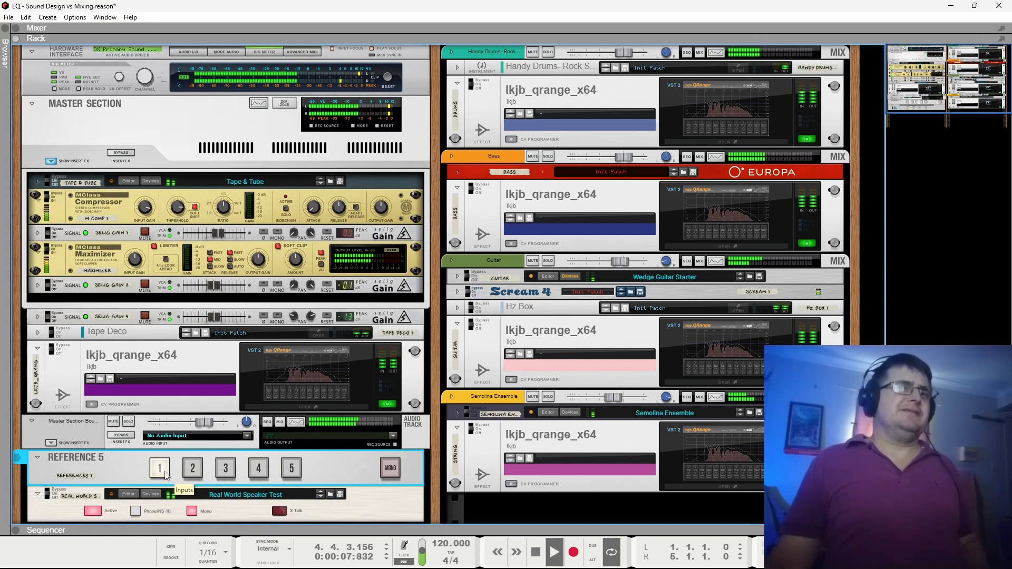
left_click(192, 471)
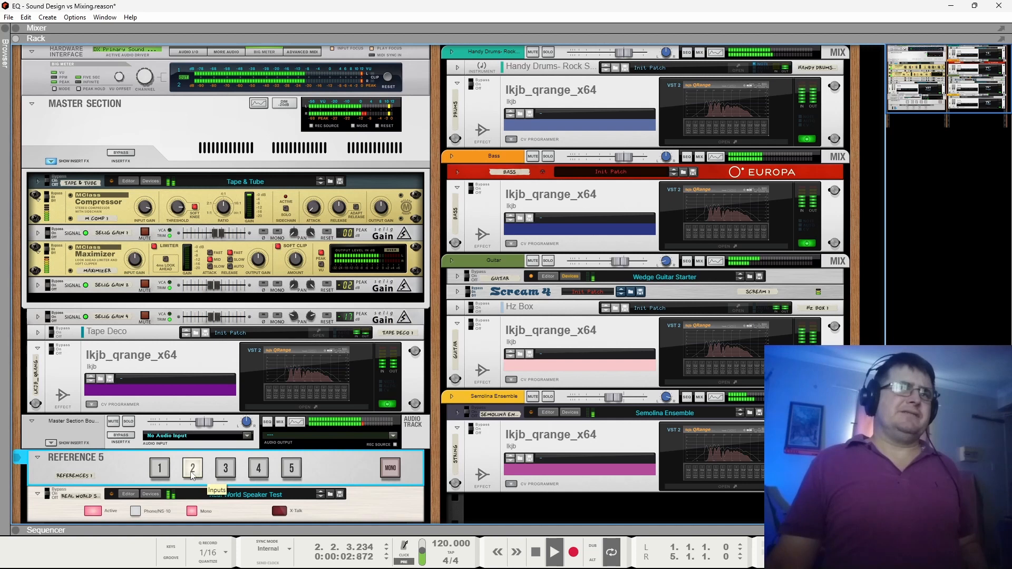
left_click(162, 474)
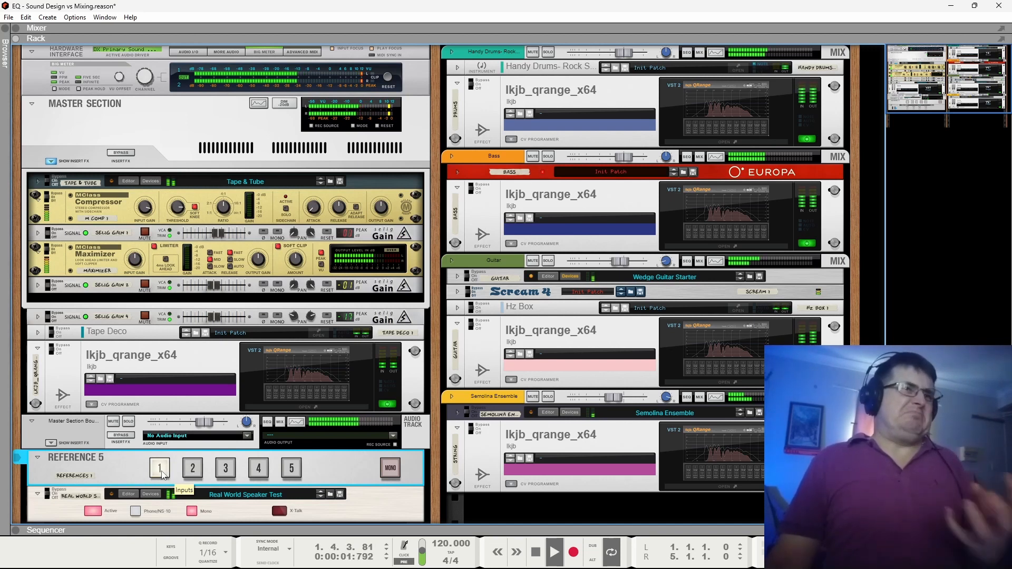
left_click(199, 474)
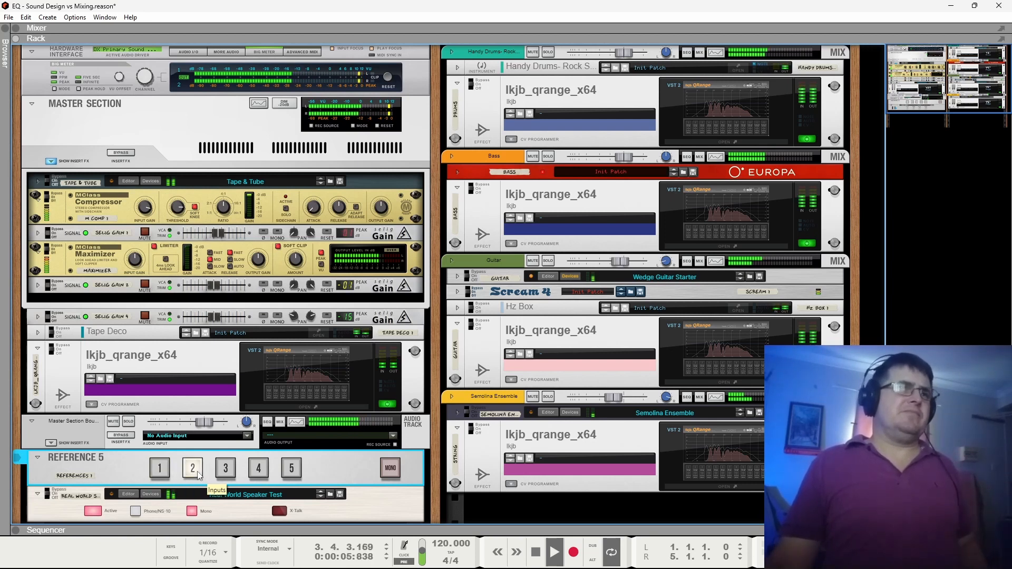
key("space")
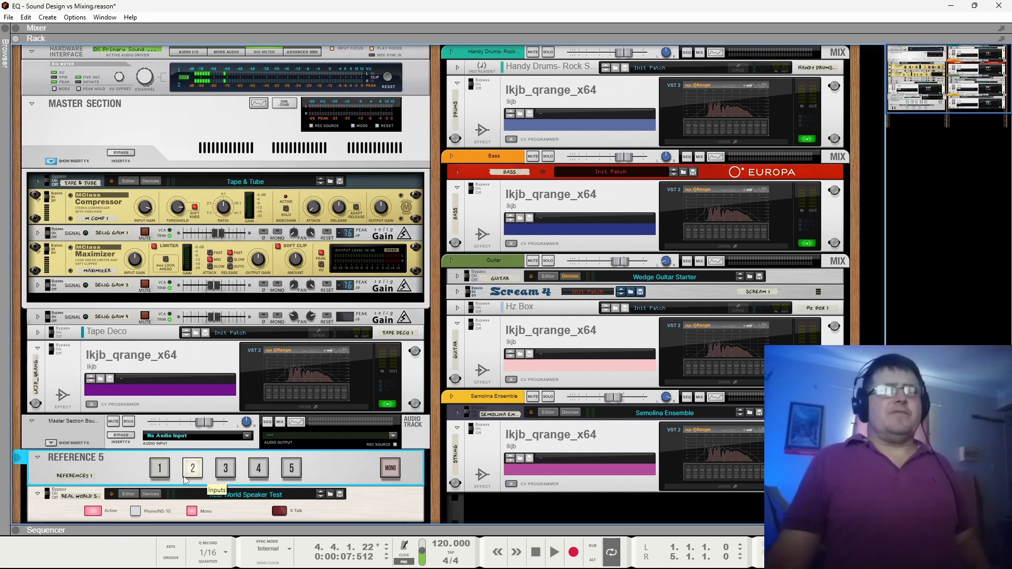
Switch the speaker test from Active and Mono to Phone/NS-10, and compare Reference 5 inputs 1 and 2 during playback.
left_click(105, 510)
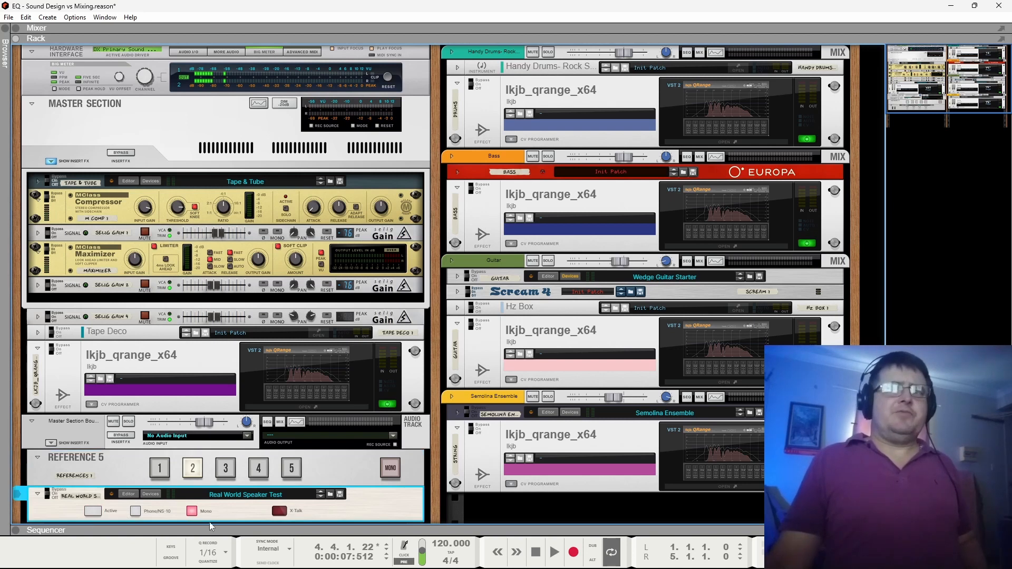
left_click(135, 511)
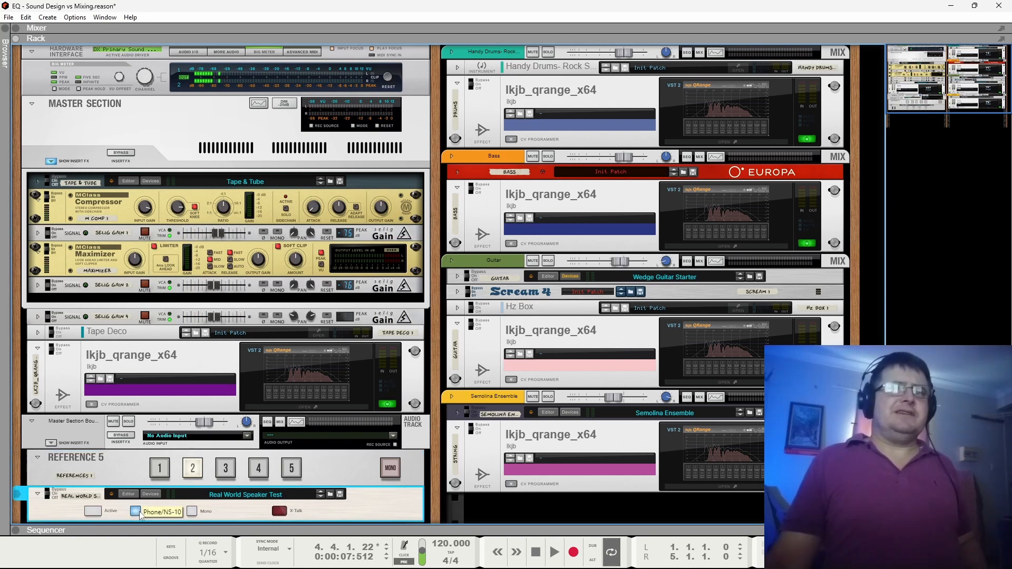
left_click(160, 470)
key("space")
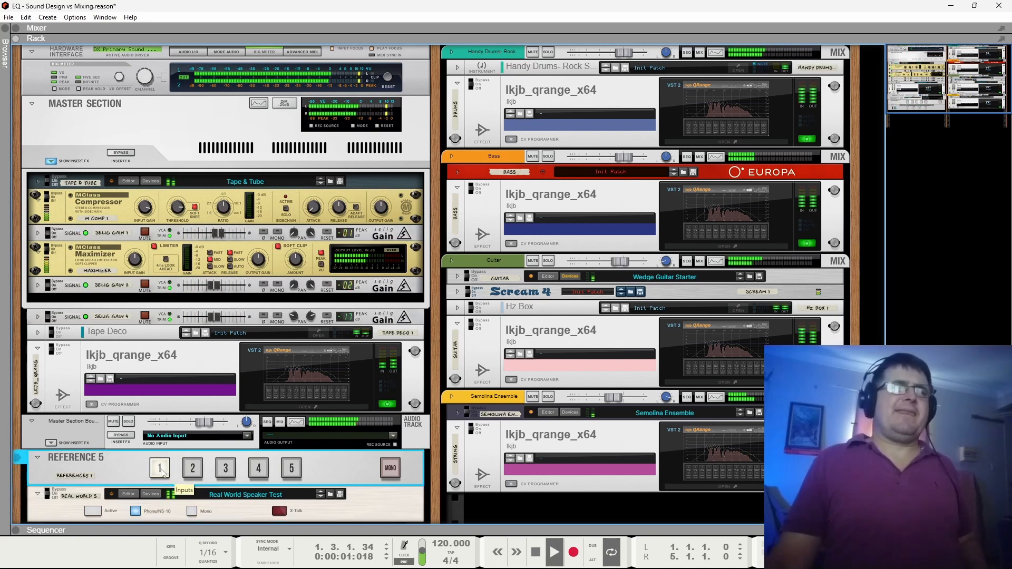
left_click(193, 470)
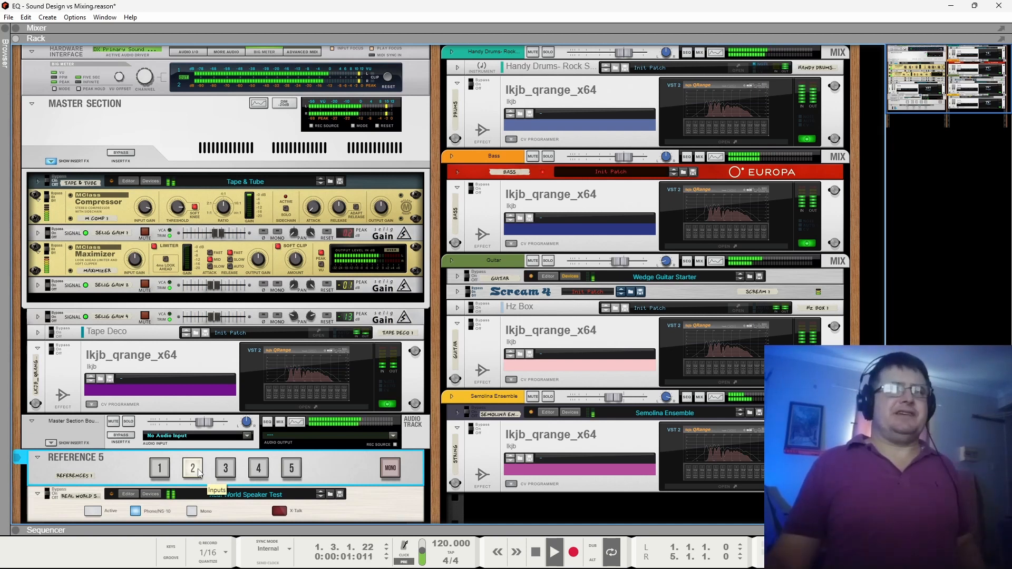
left_click(160, 468)
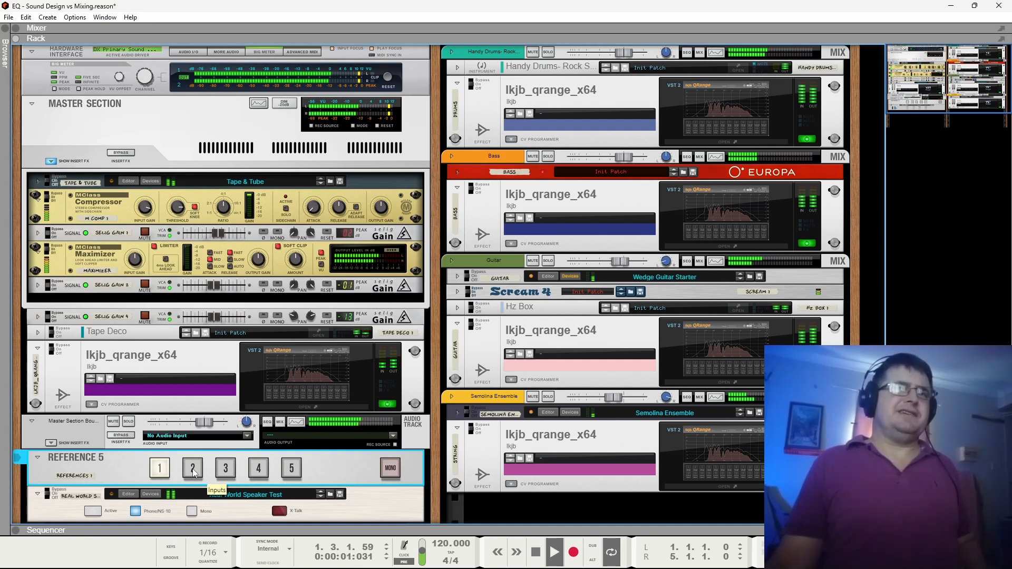
key("space")
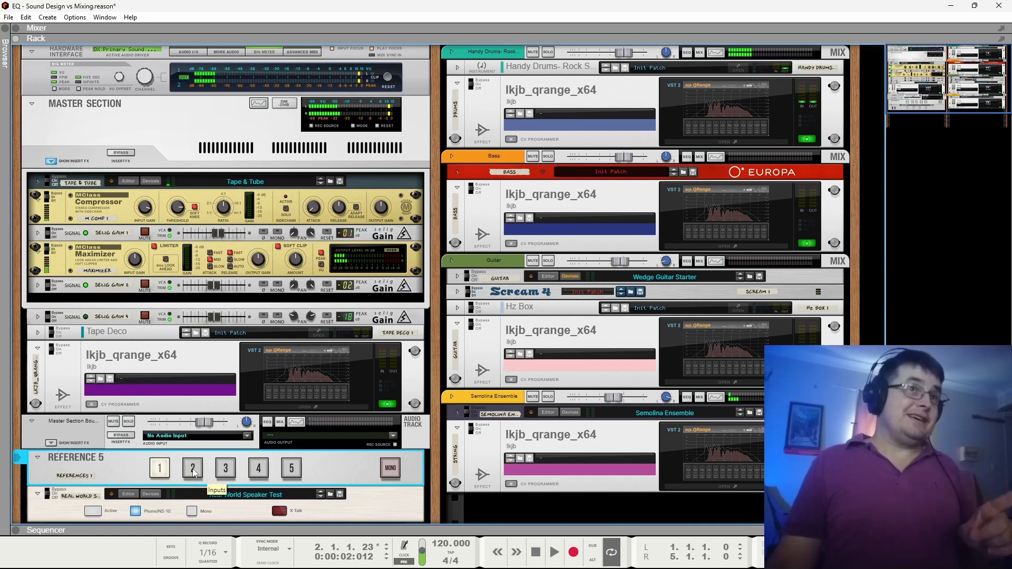
left_click(192, 469)
key("space")
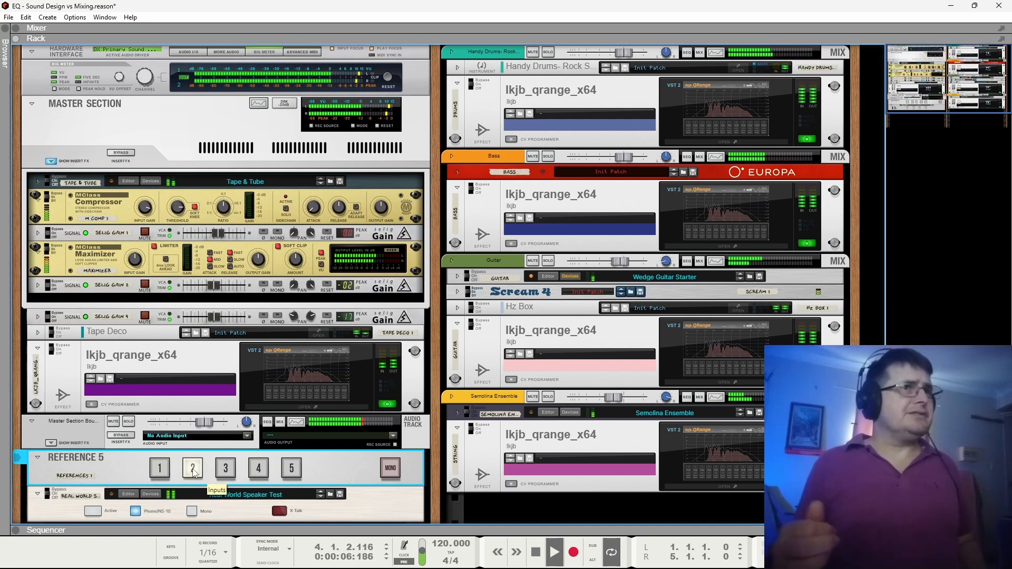
key("space")
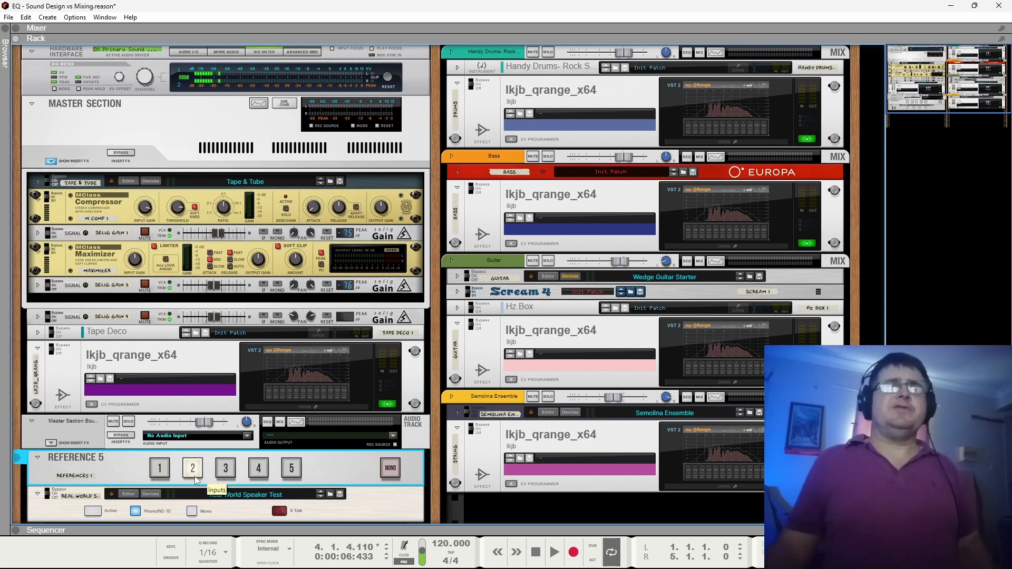
Turn off the speaker test's Active and Phone/NS-10 options, and select the Reference 5 device.
left_click(92, 511)
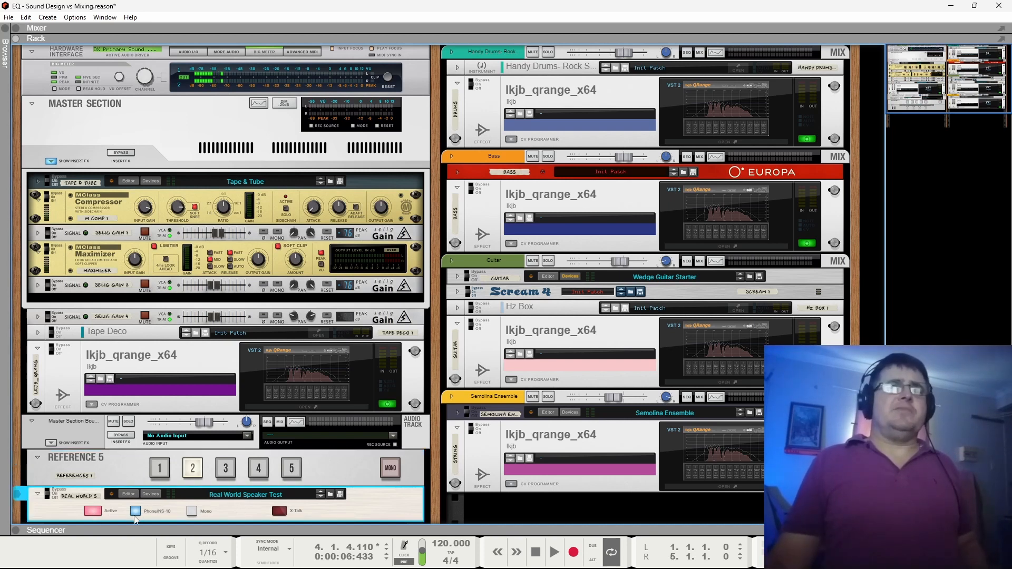
left_click(92, 511)
left_click(95, 477)
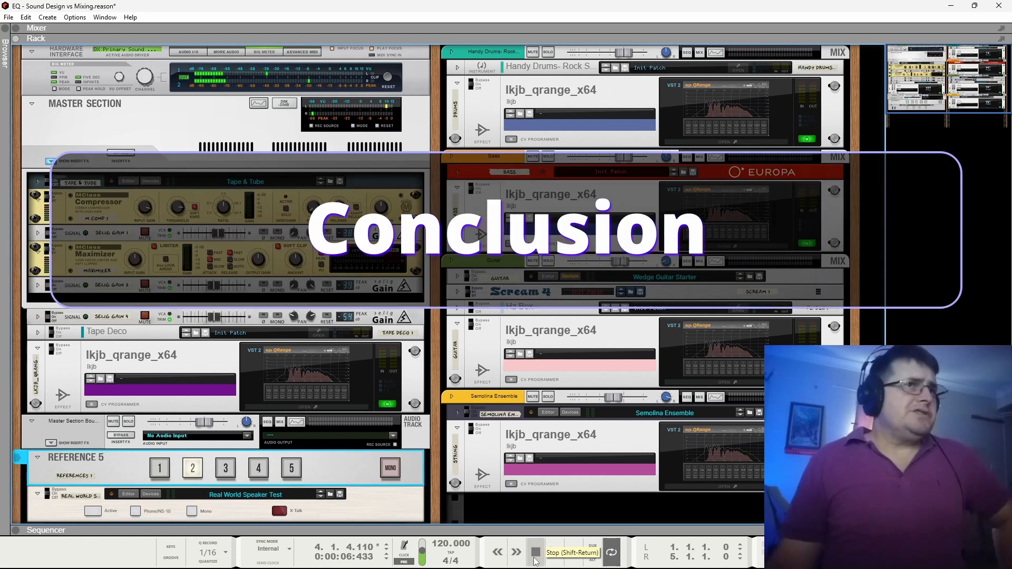